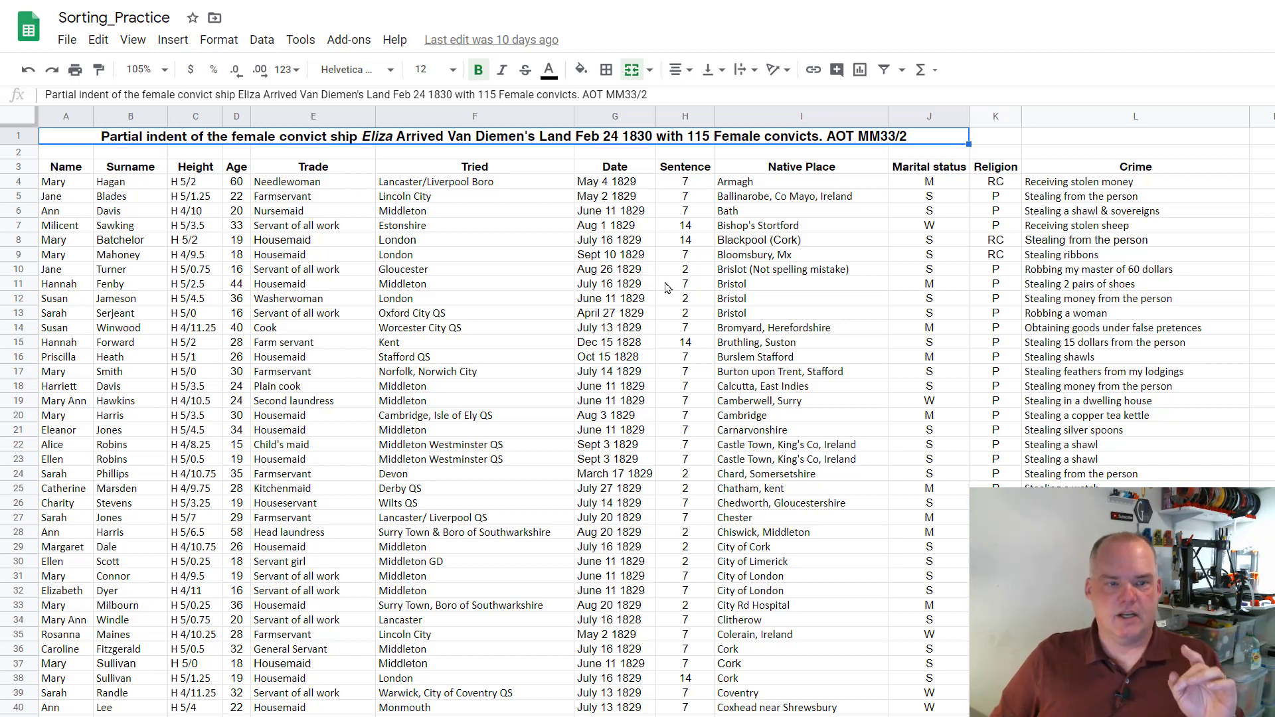
Step: Highlight the Age column from its header cell down through the records
click(238, 170)
key(shift+Down)
key(shift+Down)
key(shift+Down)
key(shift+Down)
key(shift+Down)
key(shift+Down)
key(shift+Down)
key(shift+Down)
key(shift+Down)
key(shift+Down)
key(shift+Down)
key(shift+Down)
key(shift+Down)
key(shift+Down)
key(shift+Down)
key(shift+Down)
key(shift+Down)
key(shift+Down)
key(shift+Down)
key(shift+Down)
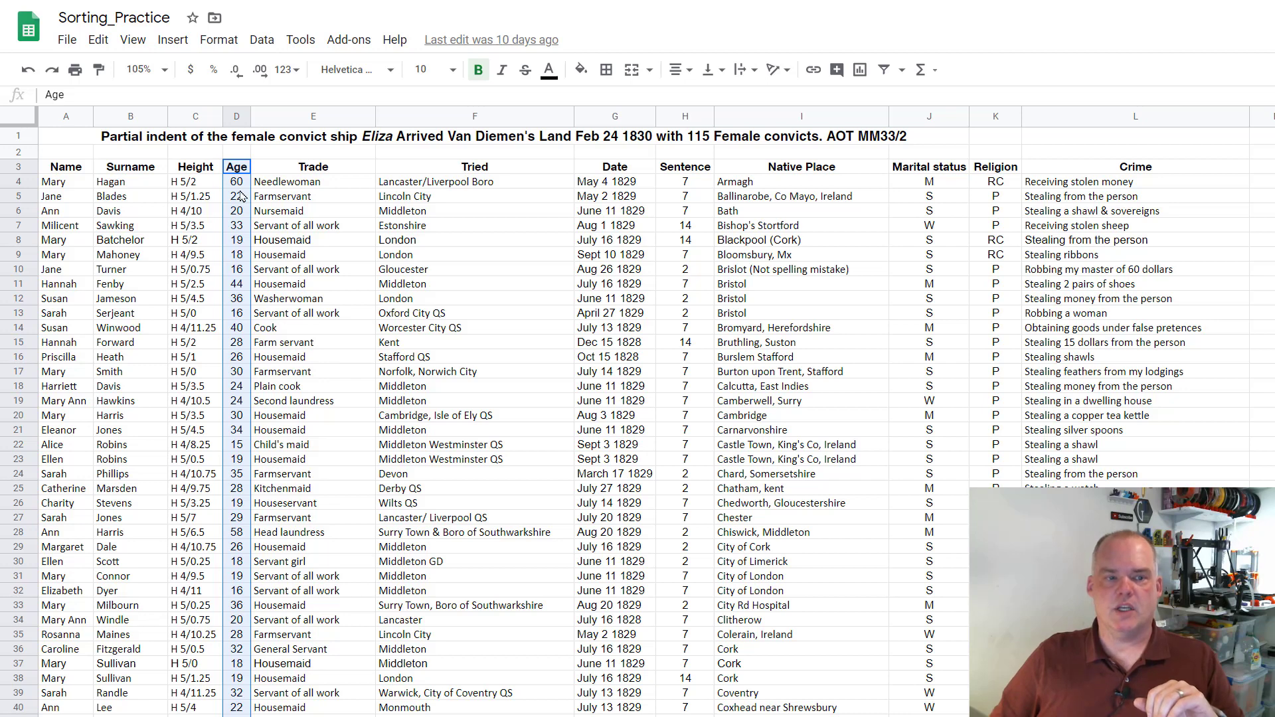
Step: Examine the first record's name, sentence, crime and age in row 4
drag(63, 186, 232, 189)
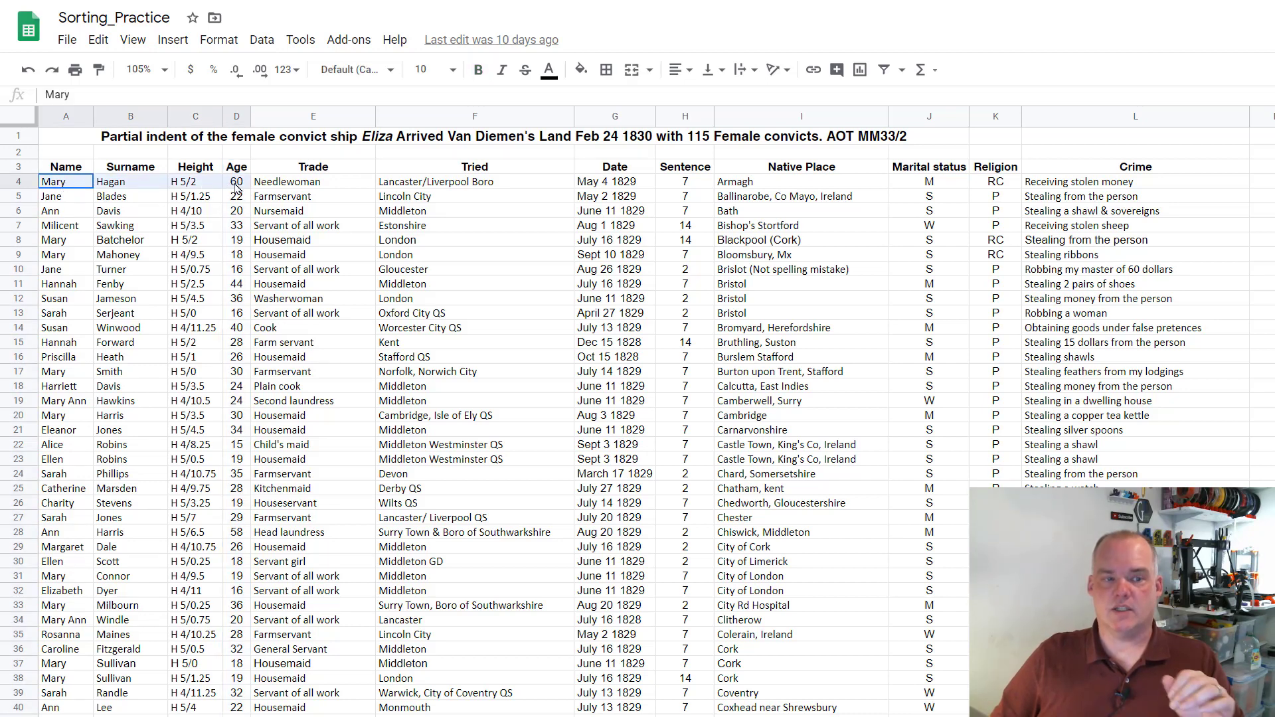
click(687, 184)
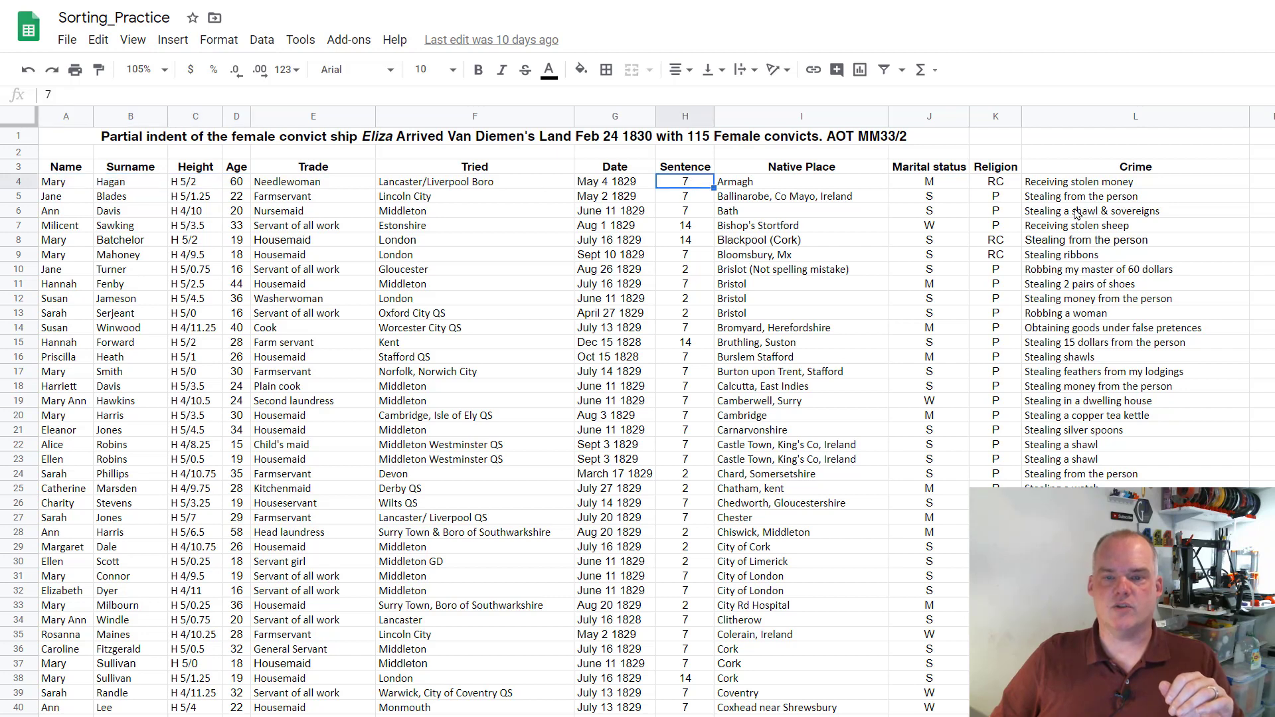
click(1099, 186)
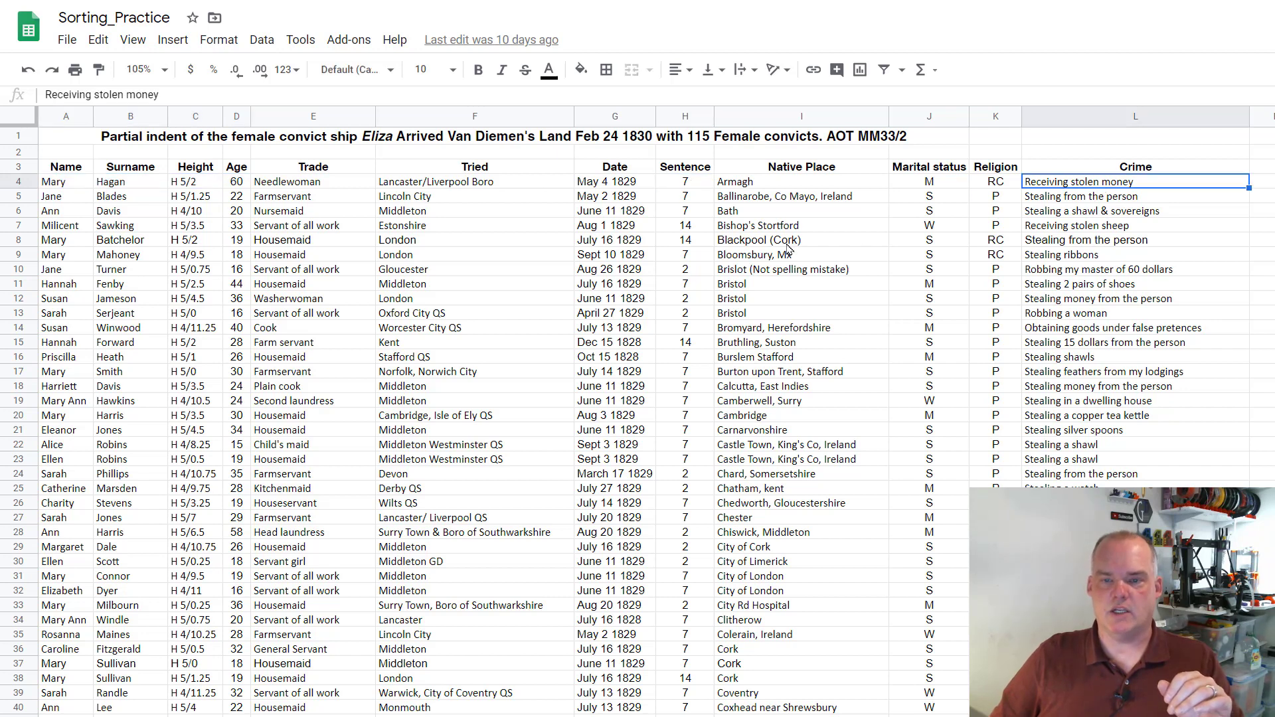
click(238, 185)
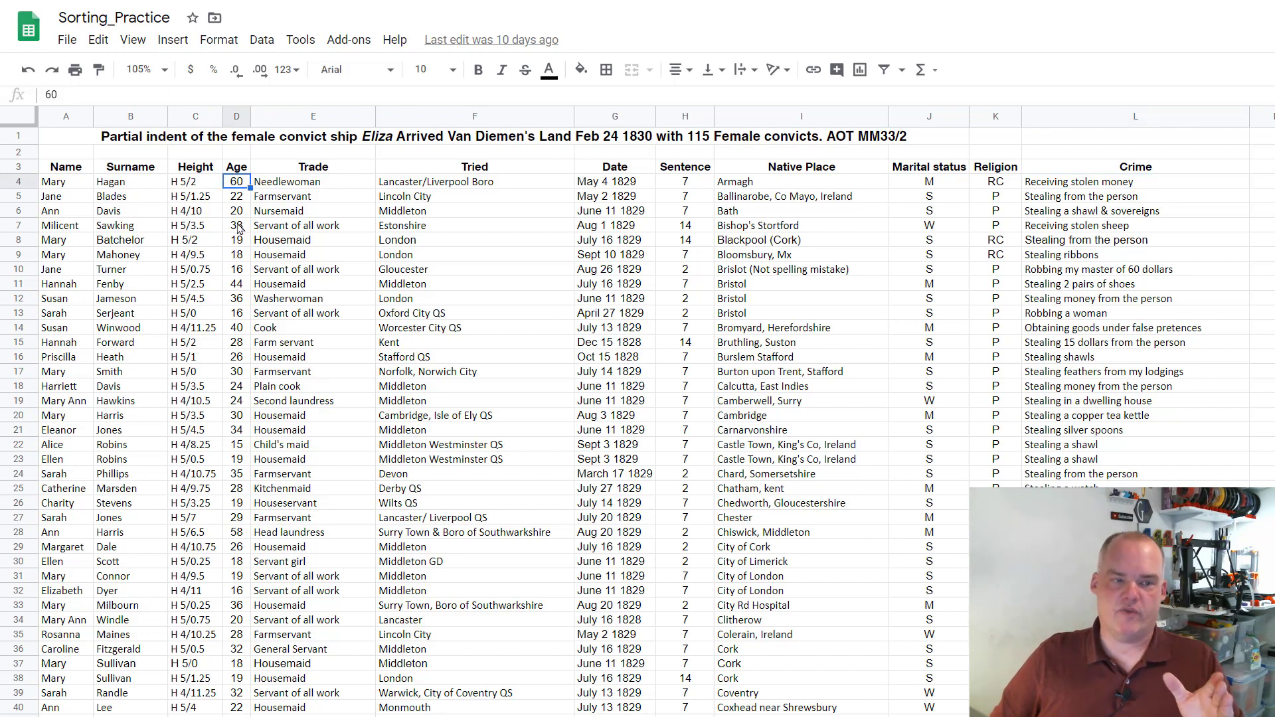
Step: Compare selecting the whole Age column with selecting the full first record in row 4
click(237, 117)
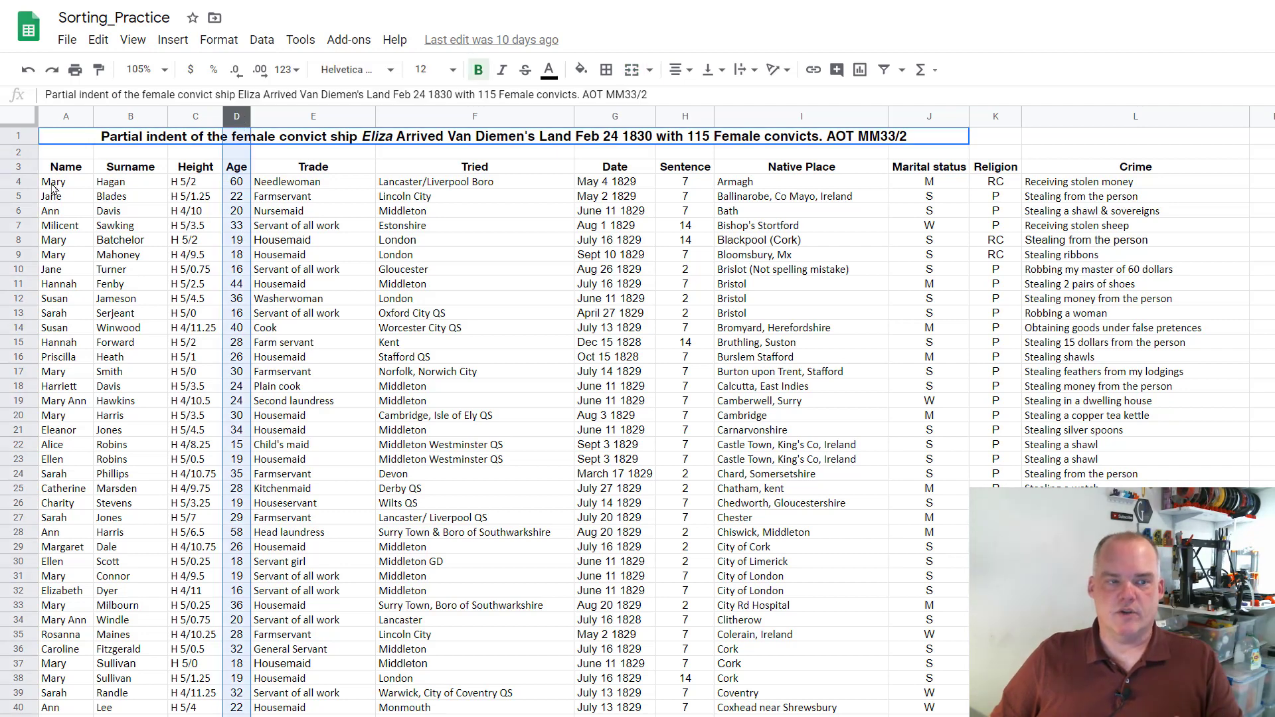
click(236, 167)
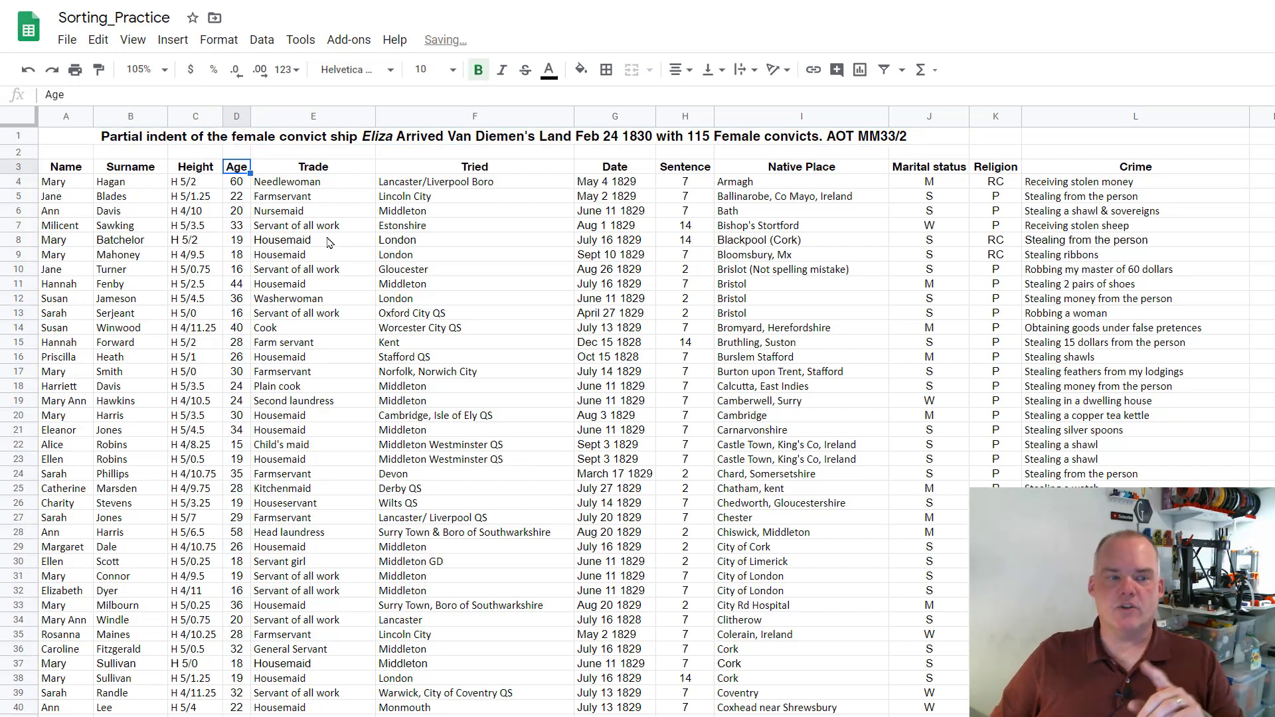
click(24, 181)
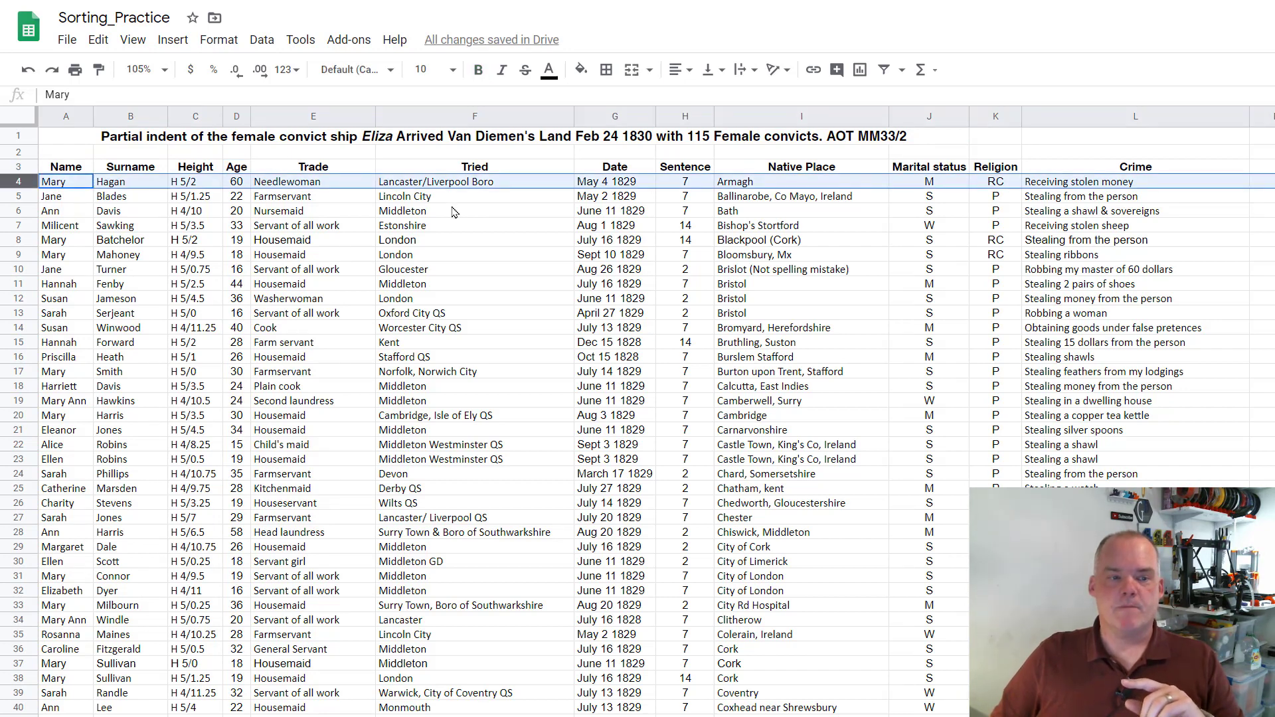
click(239, 188)
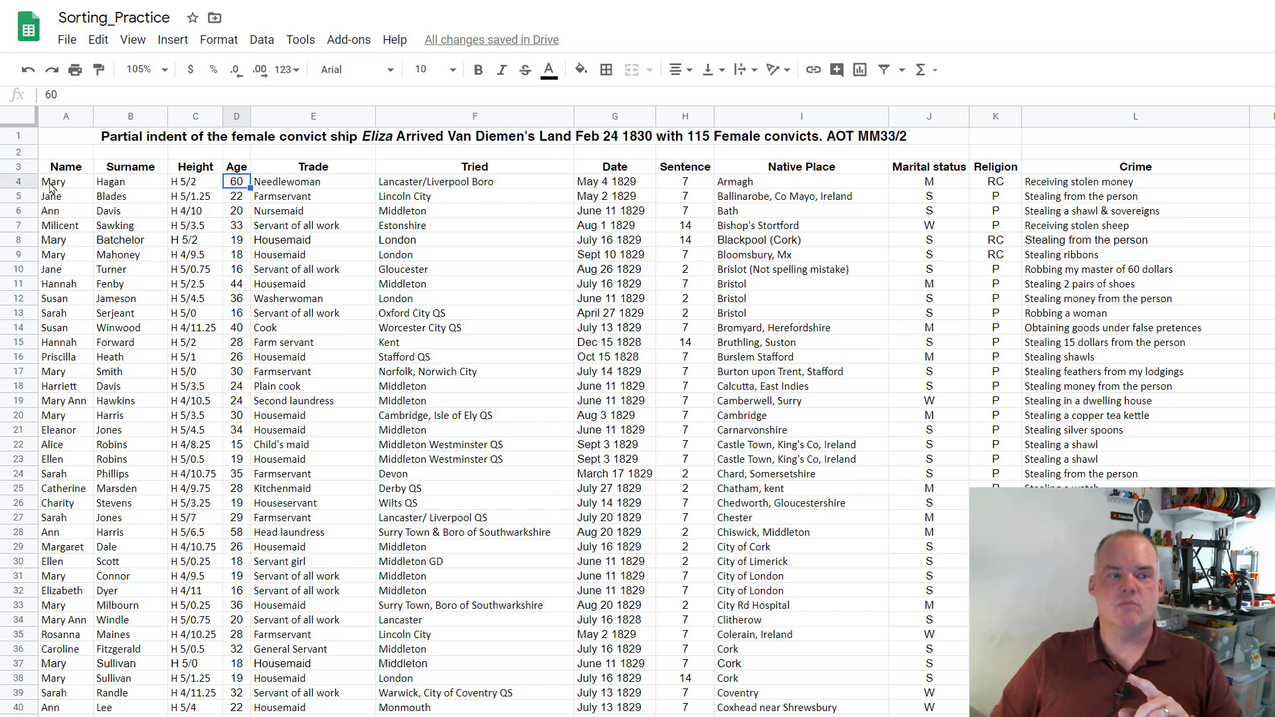
click(30, 182)
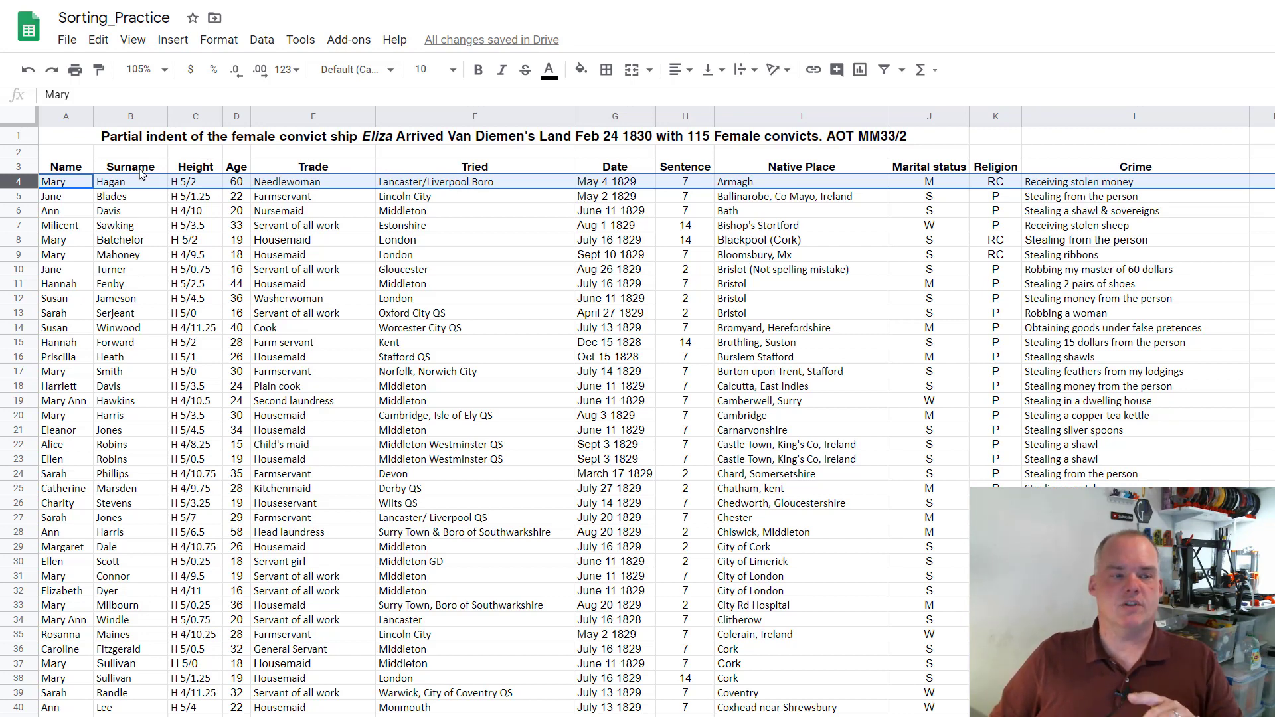
Step: Select the whole table A3:L118 including its header row and open the range sorting options
click(69, 166)
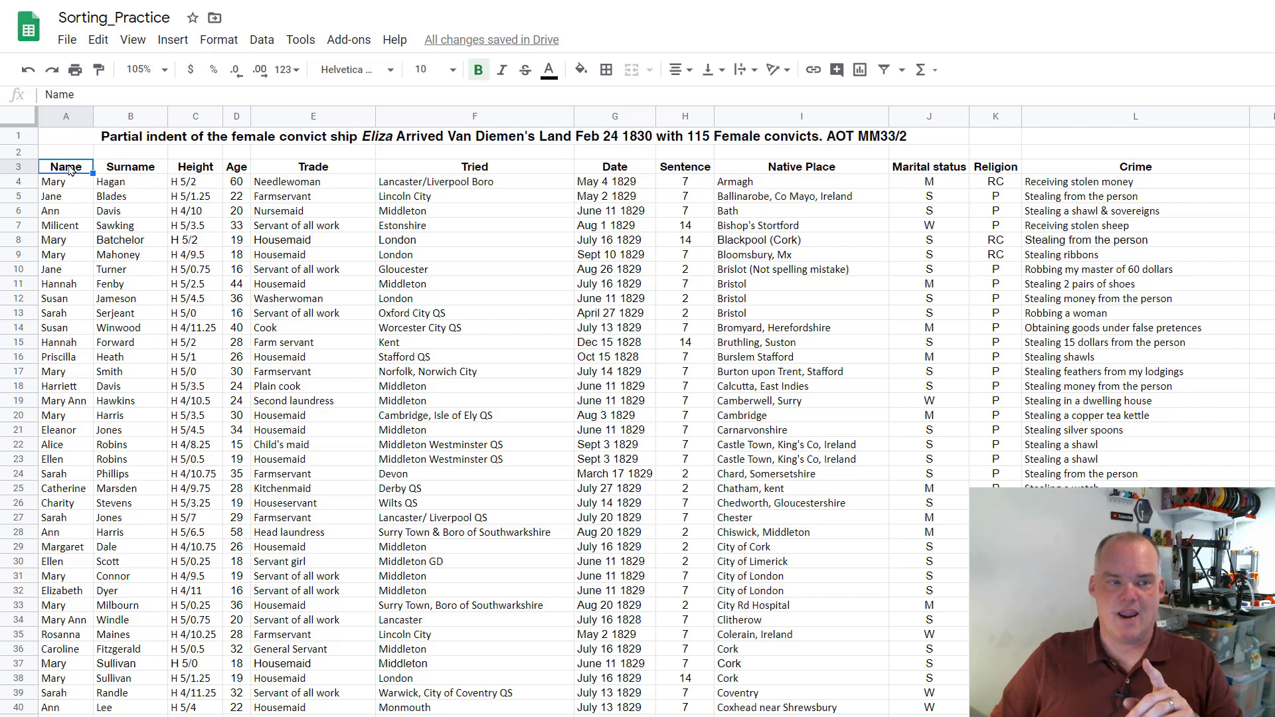
drag(69, 170, 1094, 716)
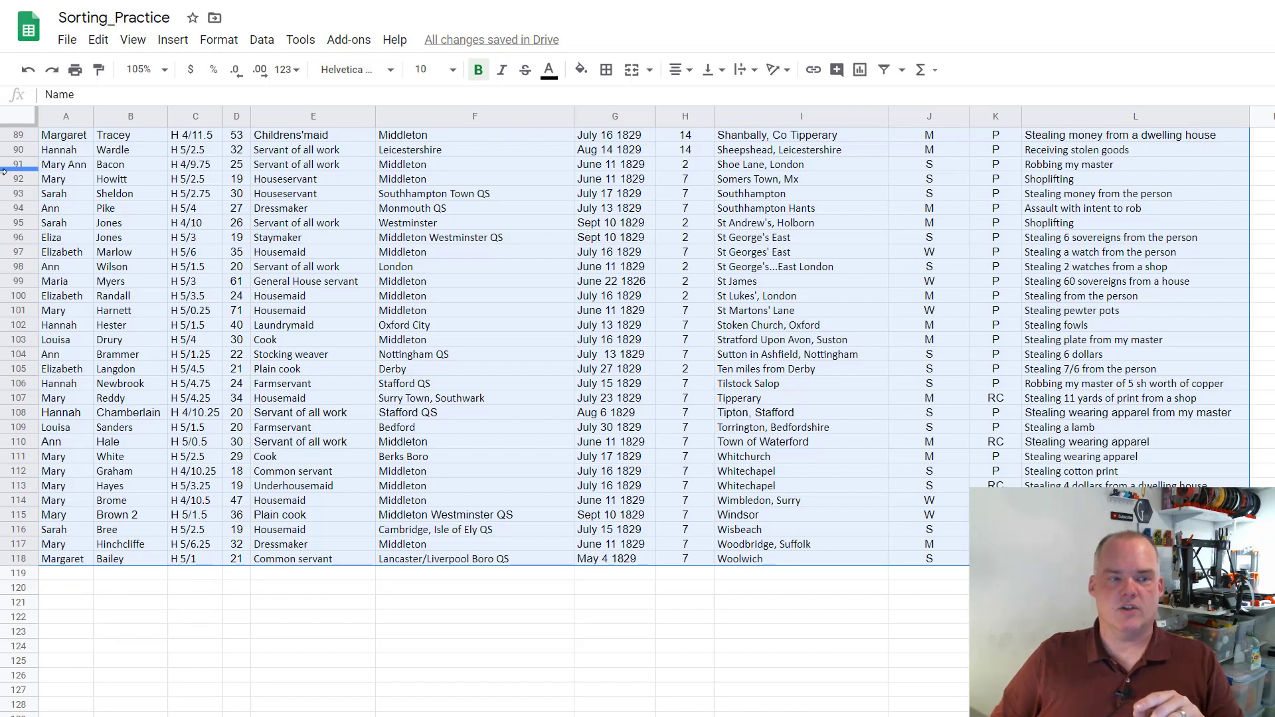
scroll(838, 257, up, 9)
scroll(838, 257, up, 20)
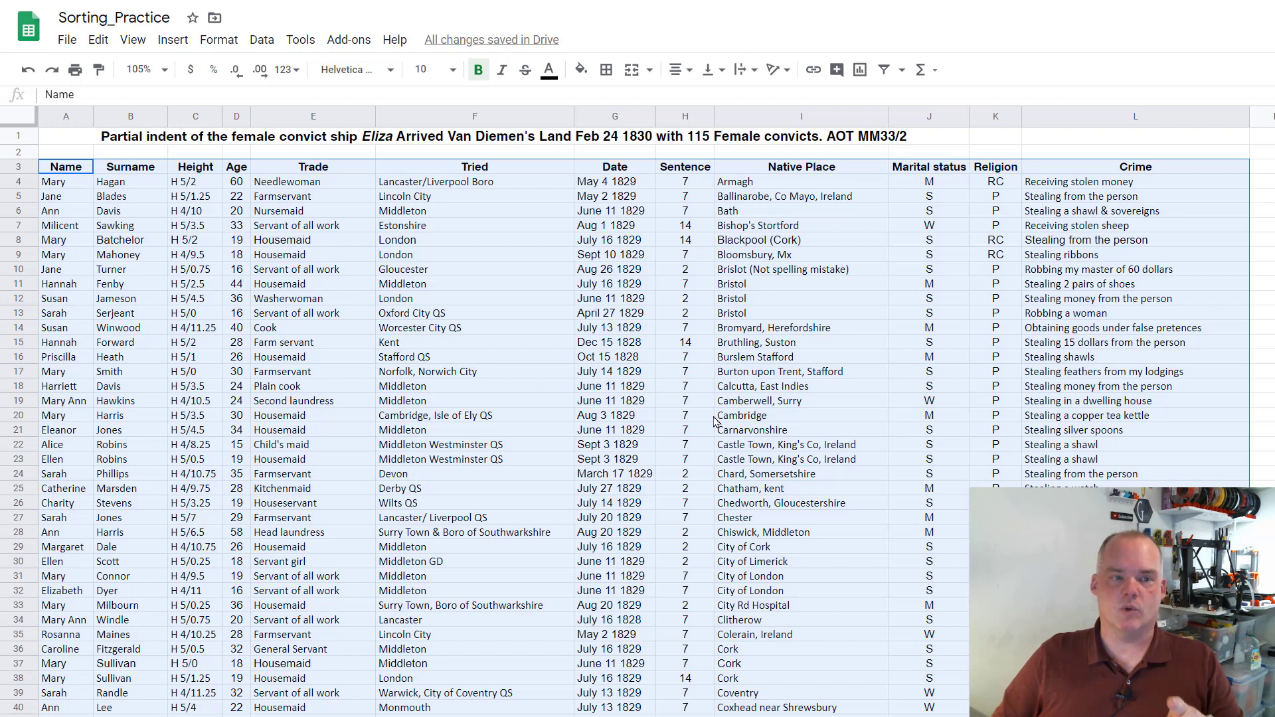
click(263, 41)
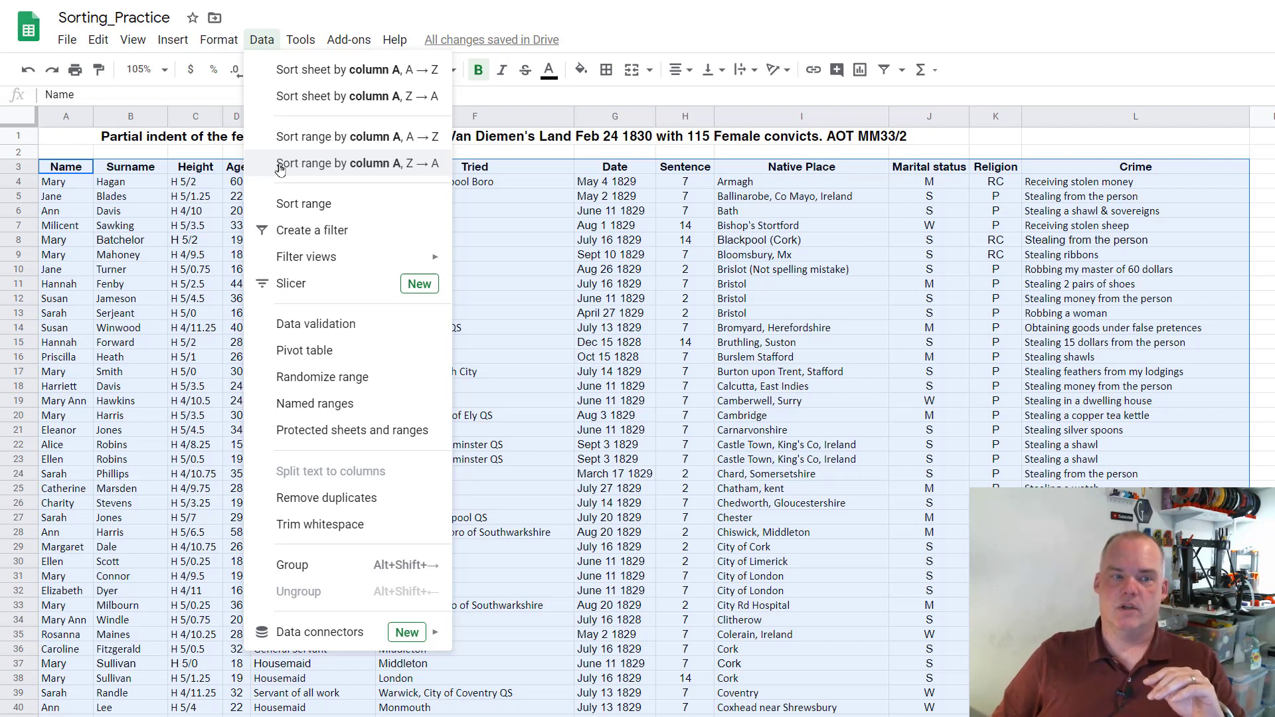
click(313, 206)
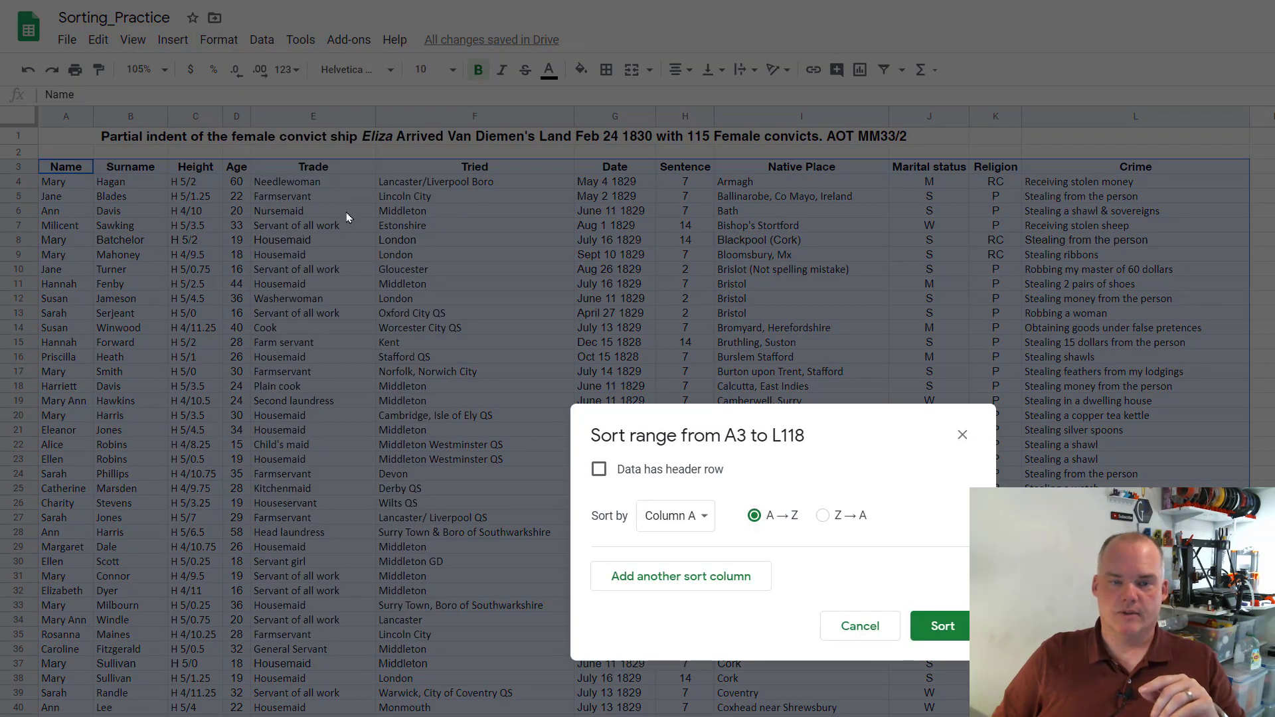
Step: Sort the selected range by Age, A → Z, treating the first row as a header row
drag(845, 417, 687, 268)
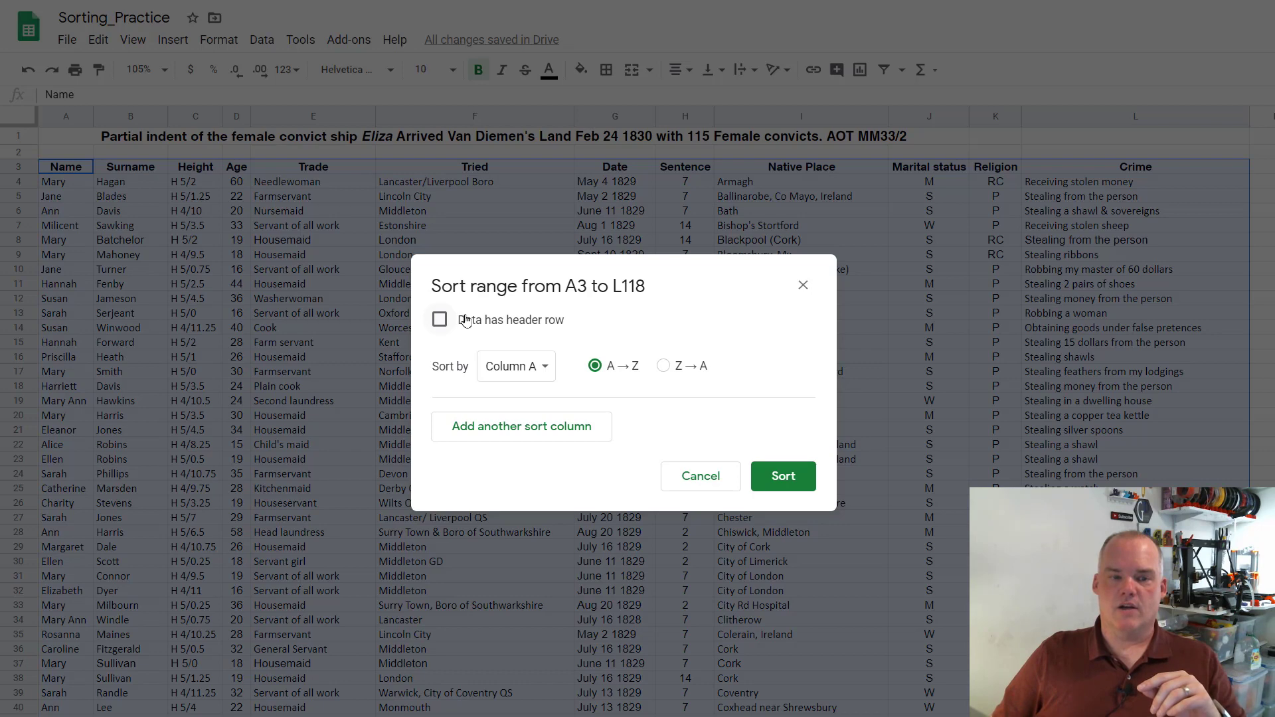
drag(526, 268, 473, 324)
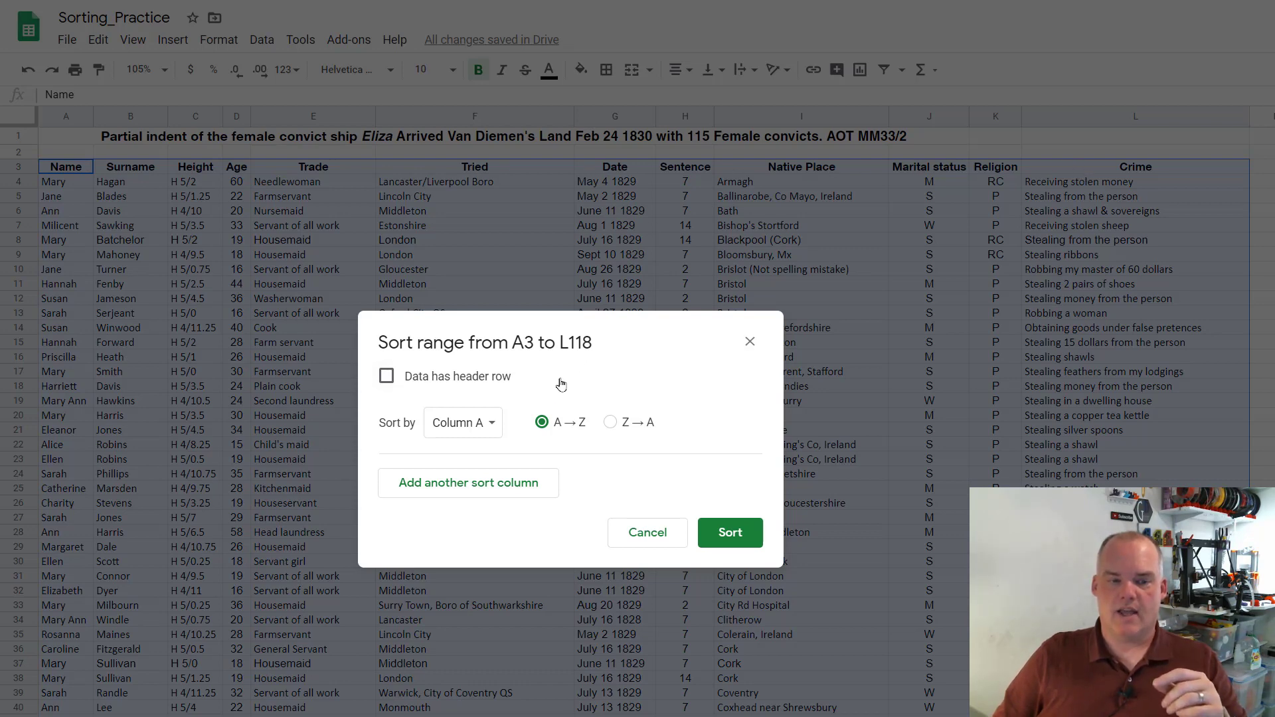
click(494, 424)
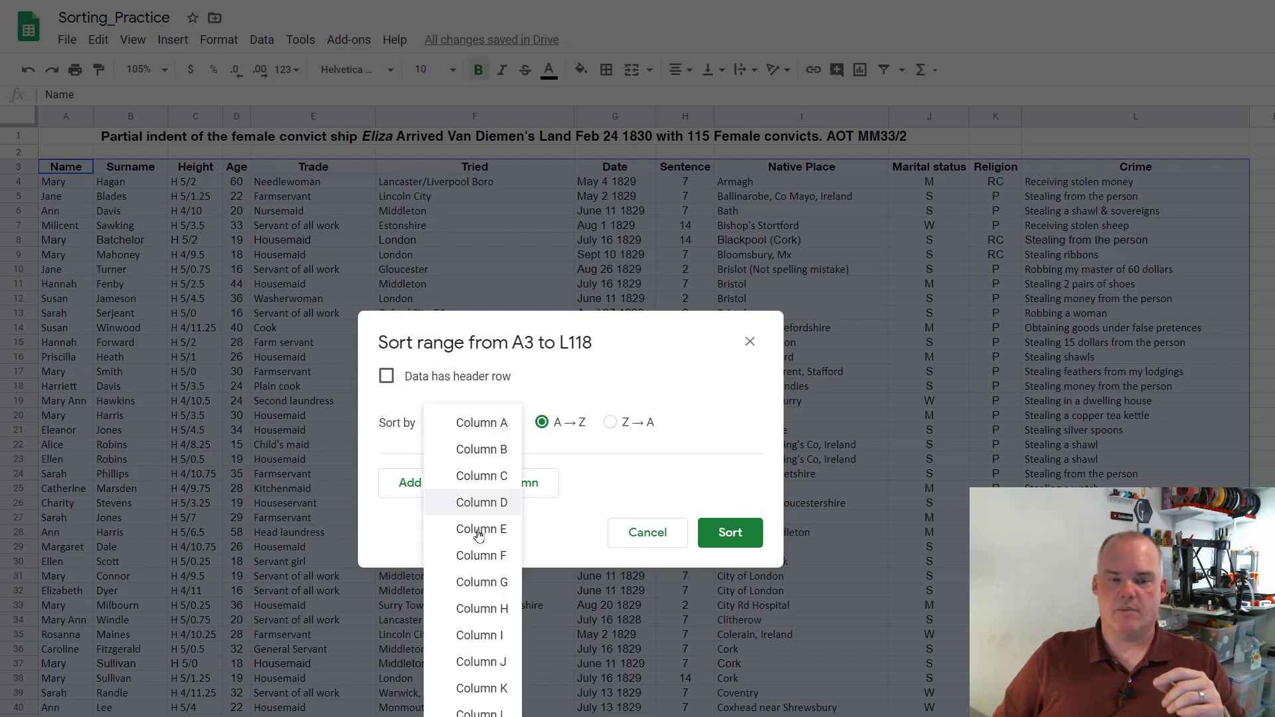
click(600, 368)
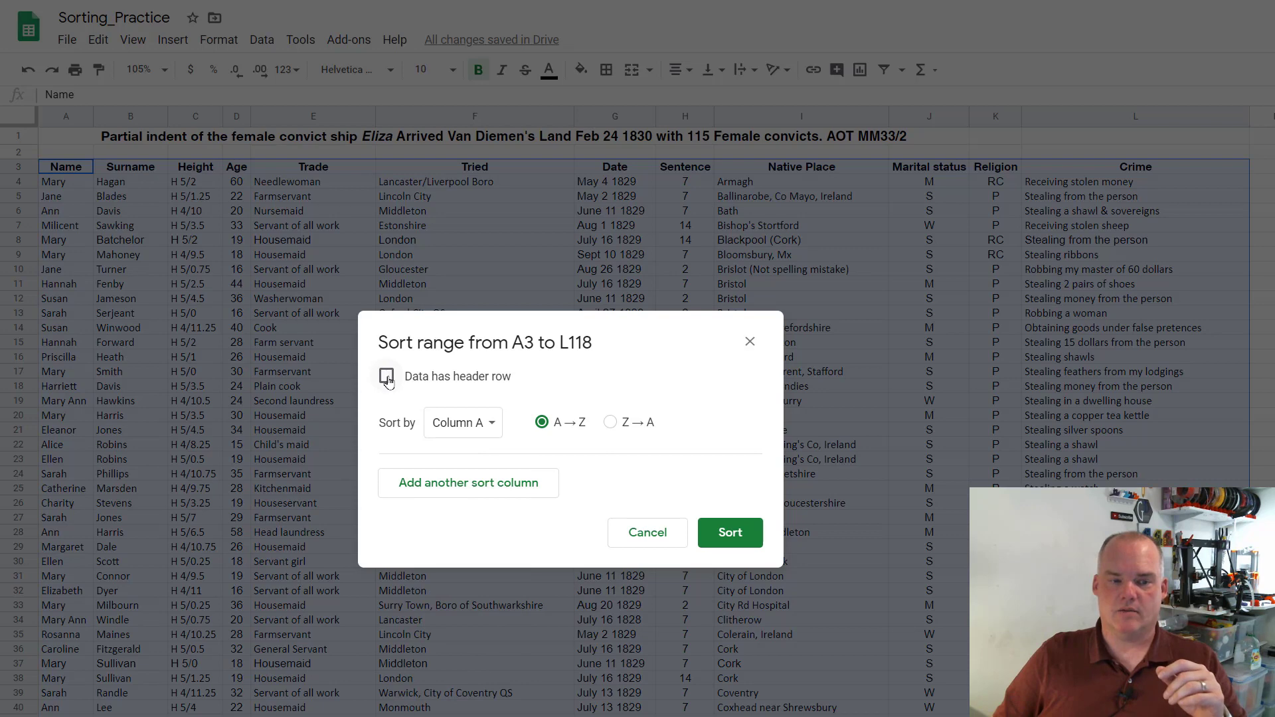
click(386, 377)
click(455, 360)
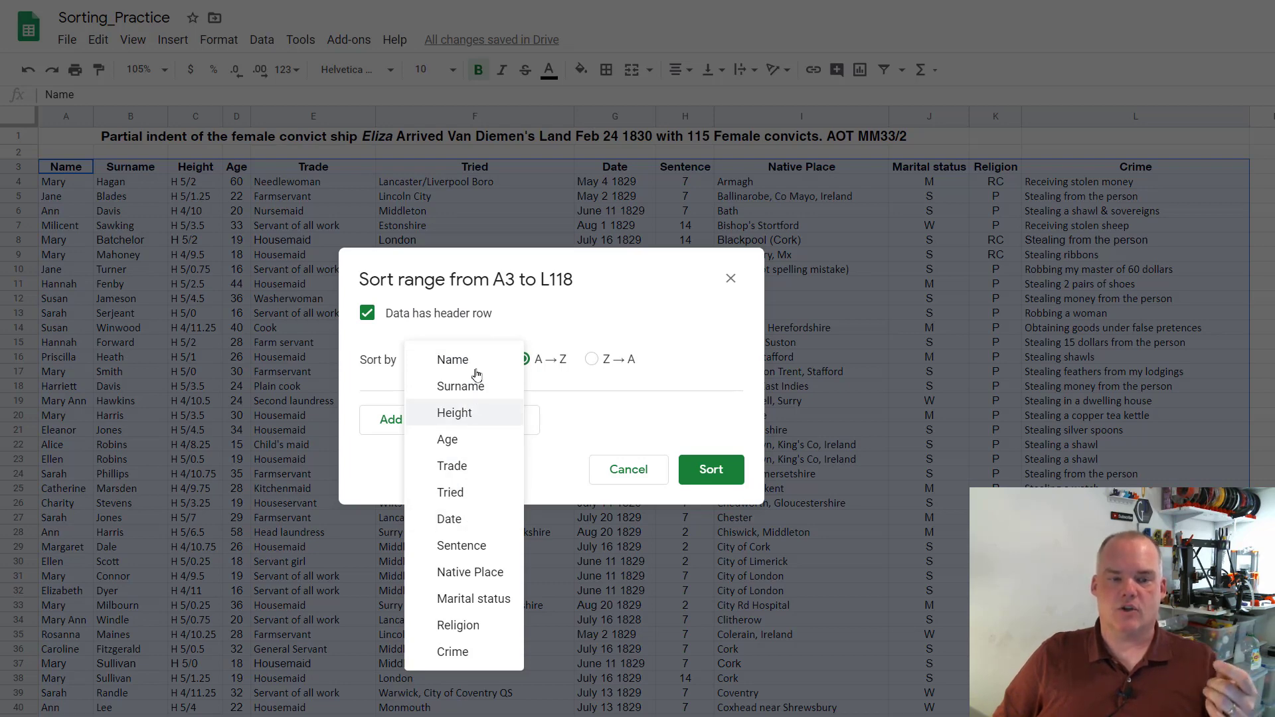
click(447, 441)
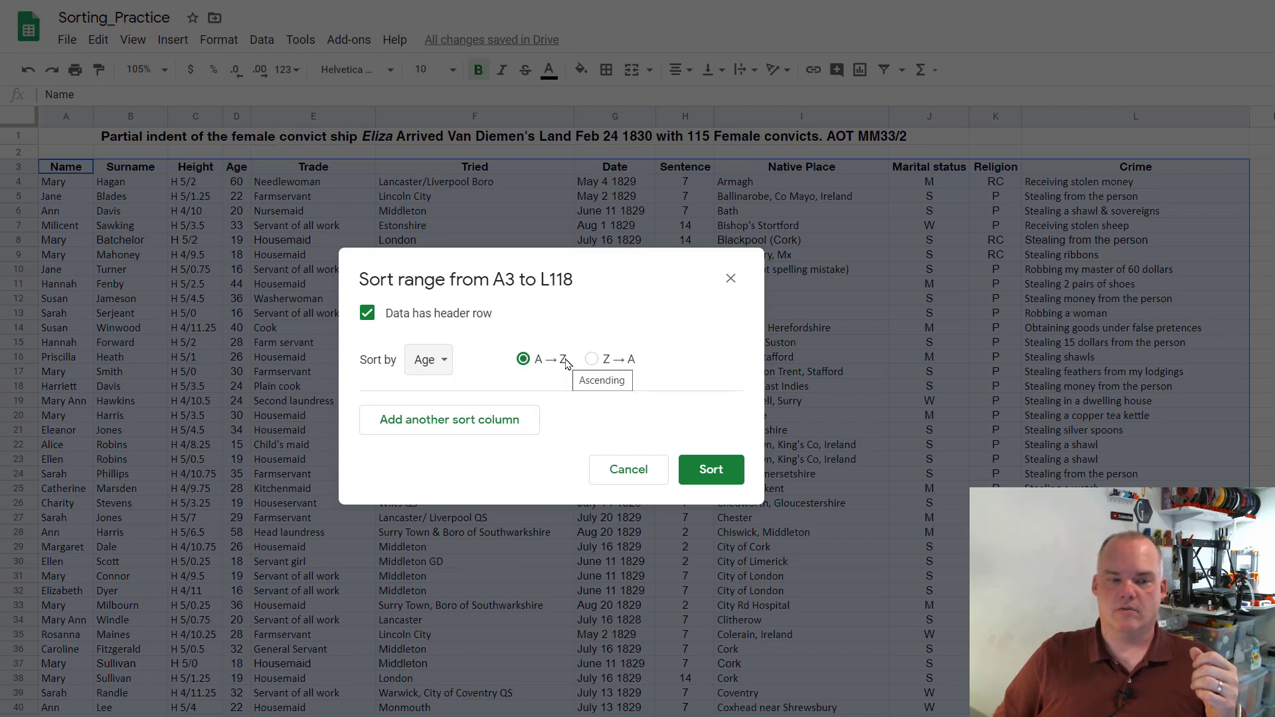
click(715, 457)
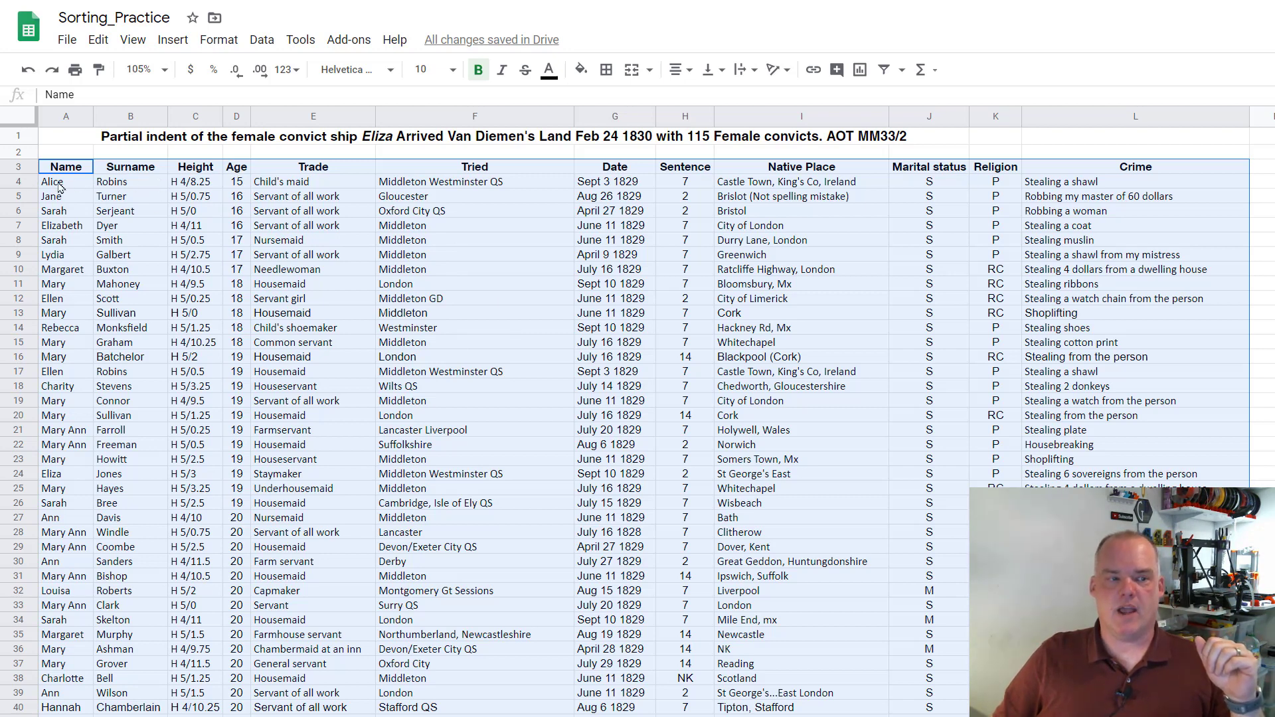
Step: Examine the sorted records from the youngest convict's row to the oldest, including the 60-year-old needlewoman's row
drag(60, 187, 1072, 185)
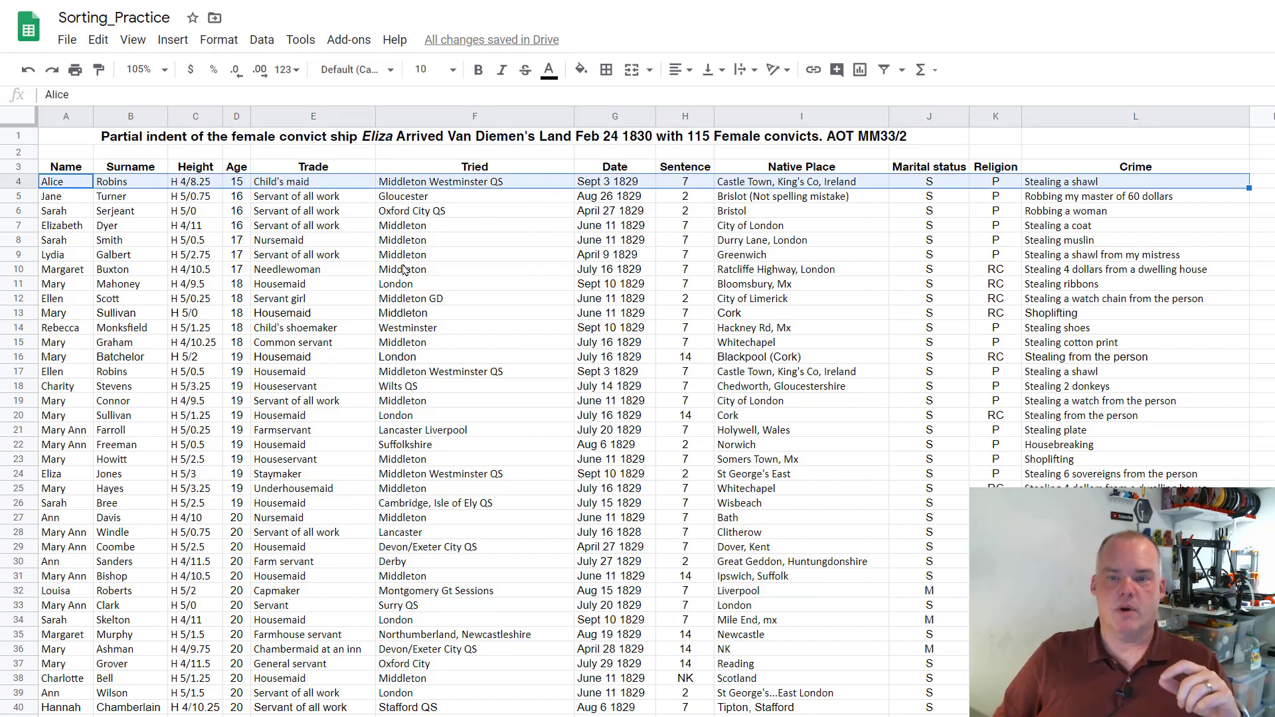
scroll(407, 269, down, 15)
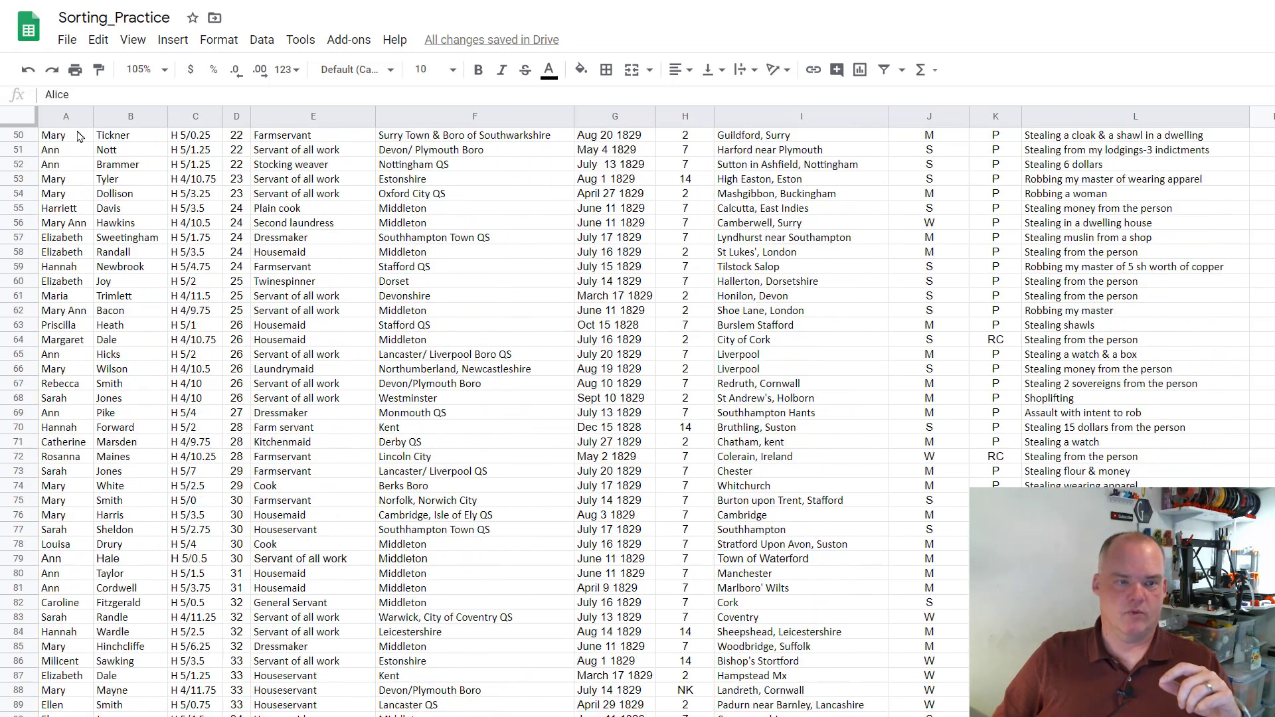
scroll(244, 345, down, 5)
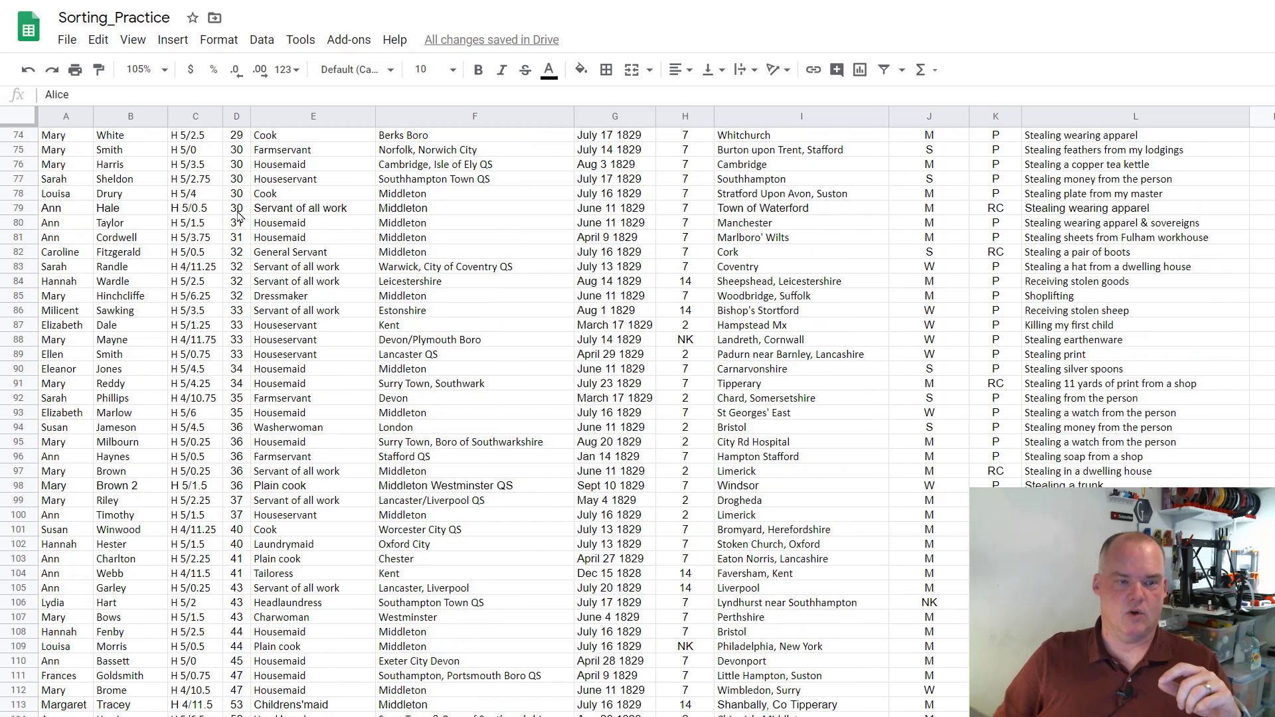
scroll(244, 350, down, 5)
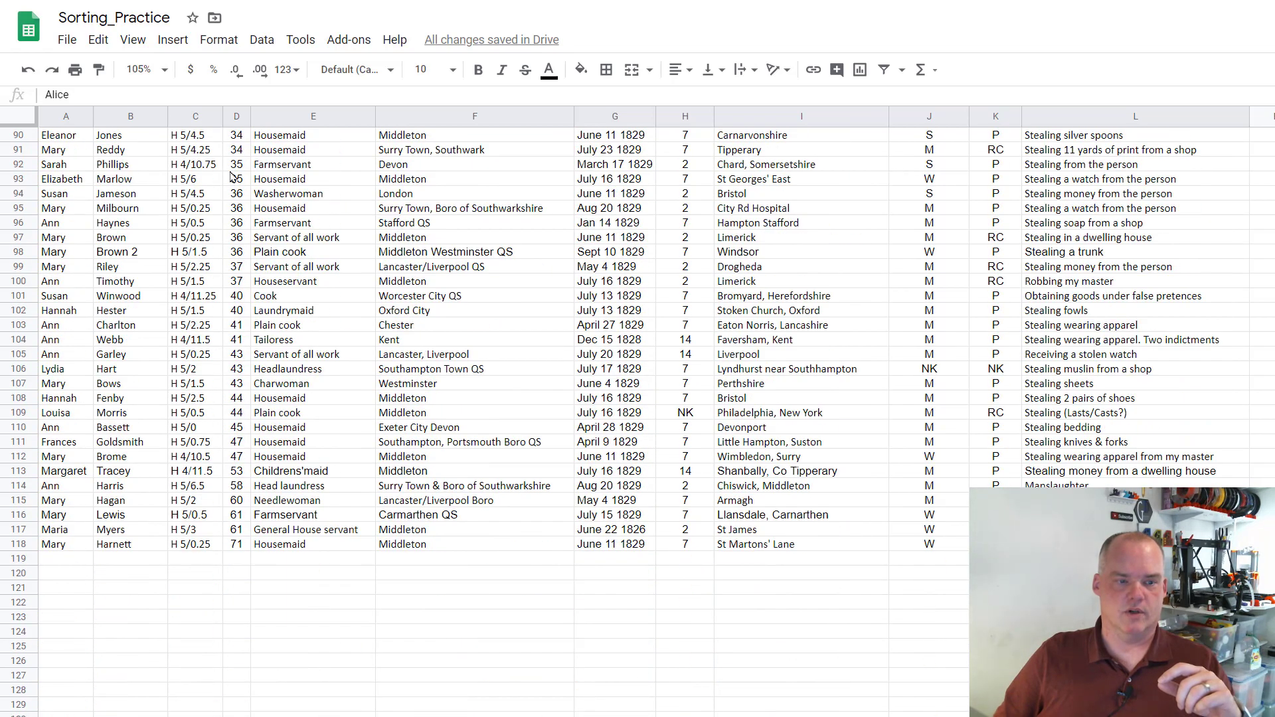
drag(67, 505, 992, 506)
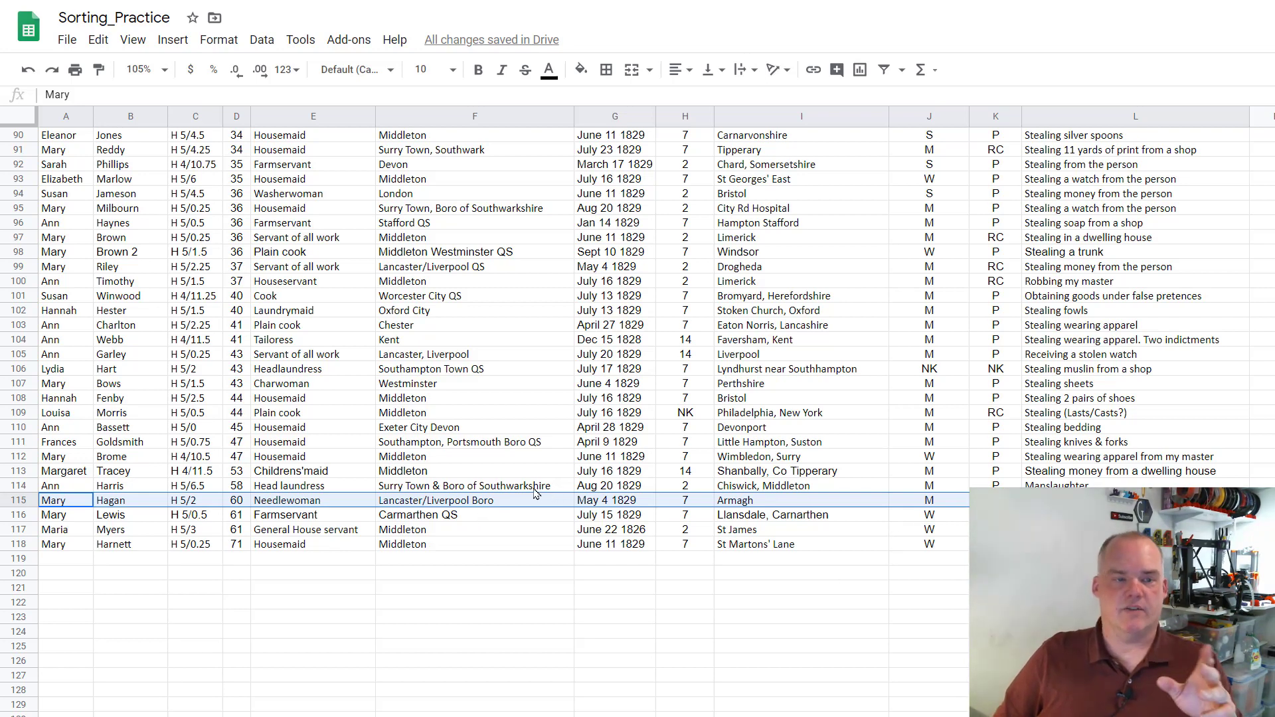
scroll(524, 496, up, 20)
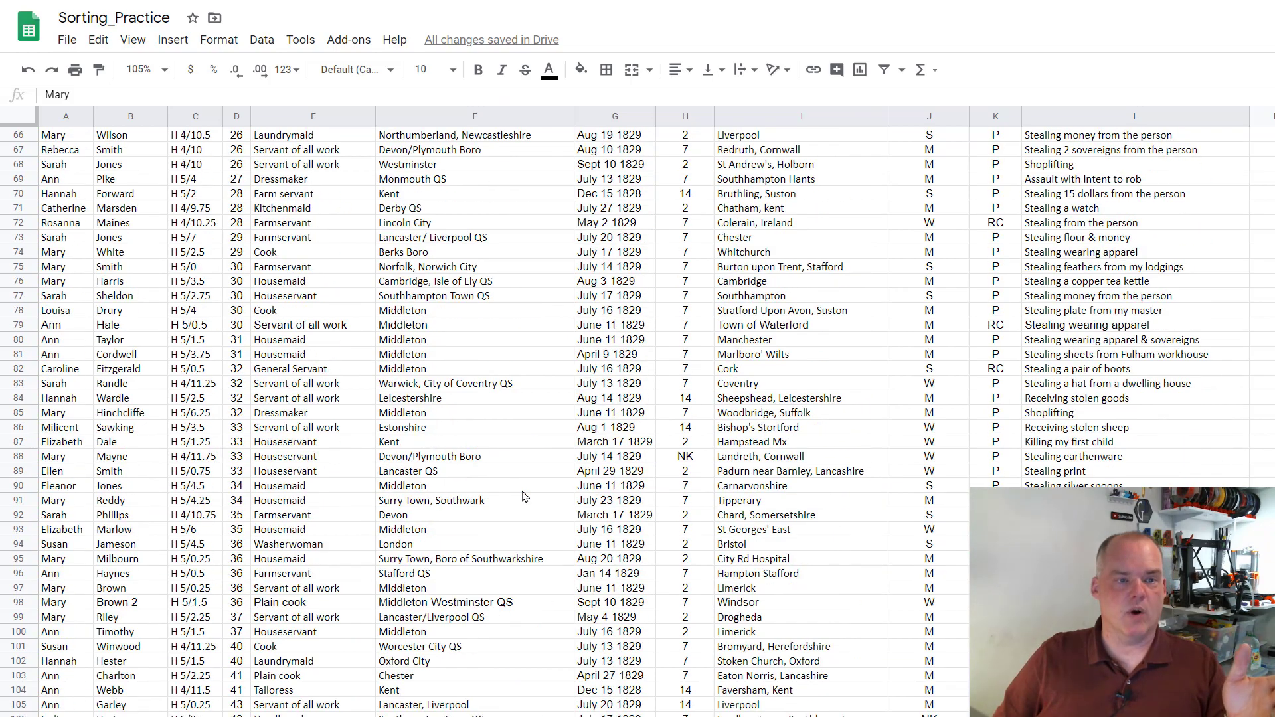
scroll(525, 496, up, 4)
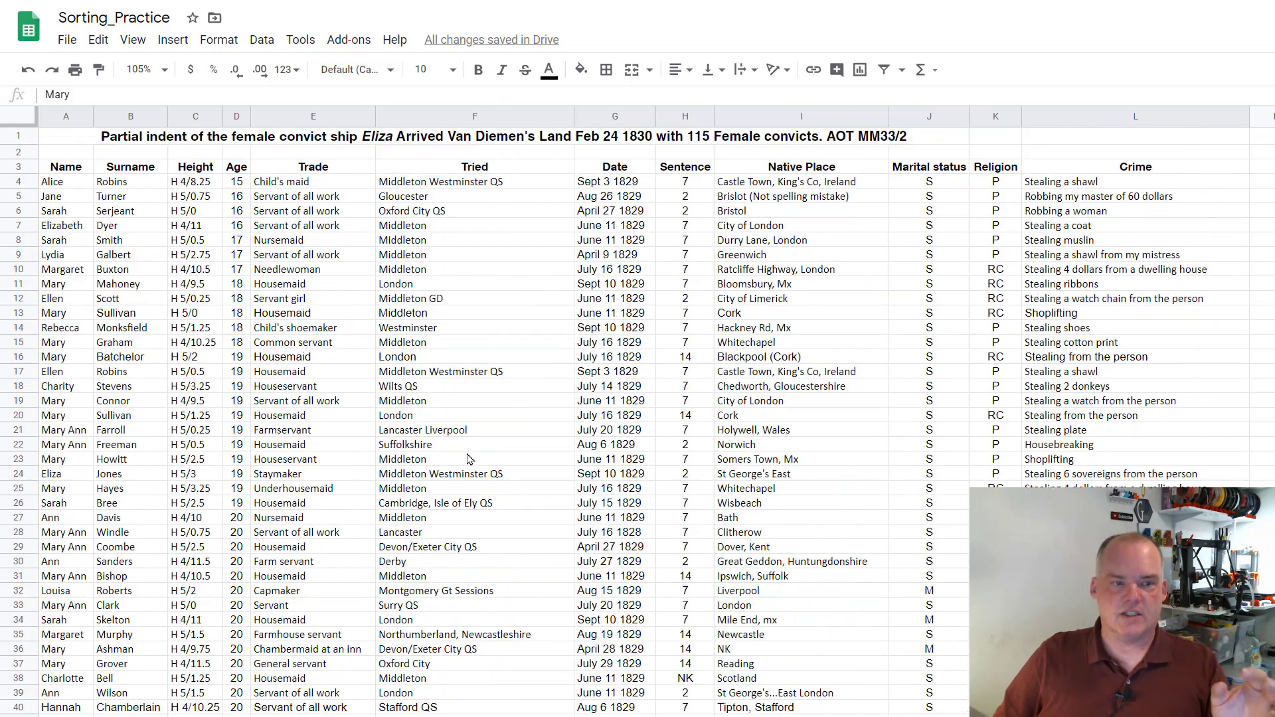
Step: Highlight the ages from 15 to 19 in the Age column, cells D4:D26
click(310, 286)
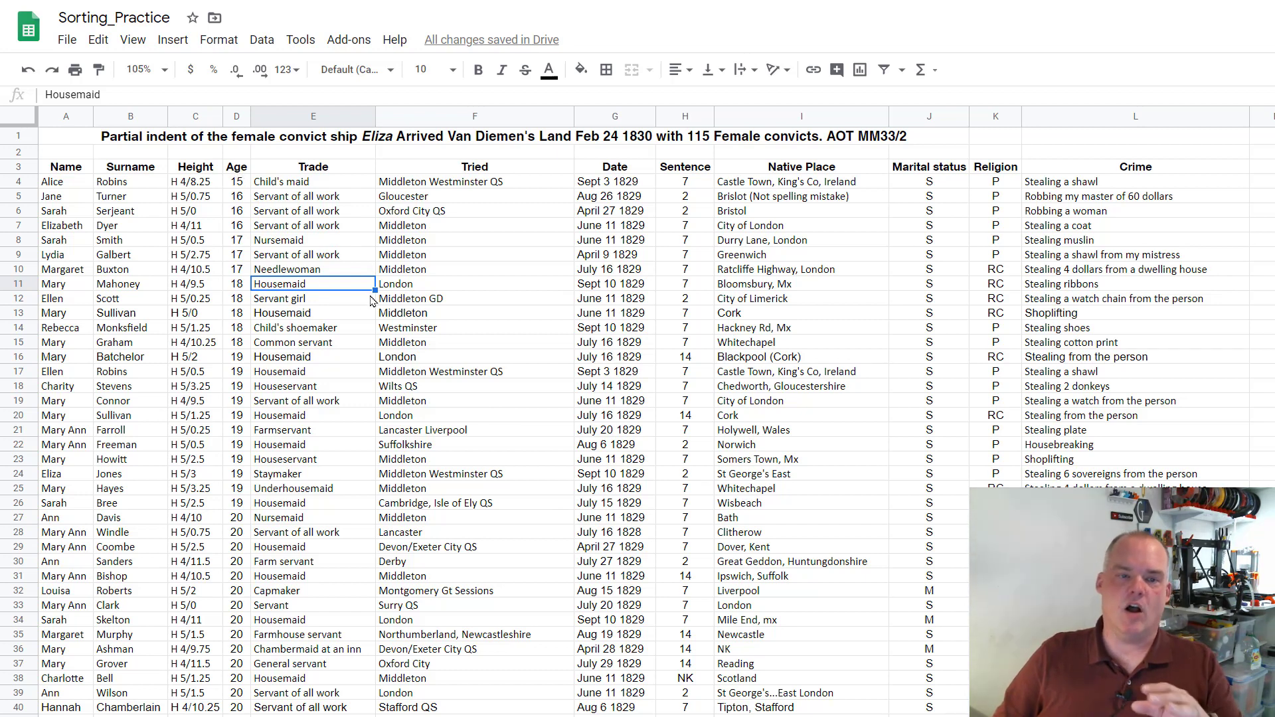
click(240, 184)
drag(241, 184, 240, 509)
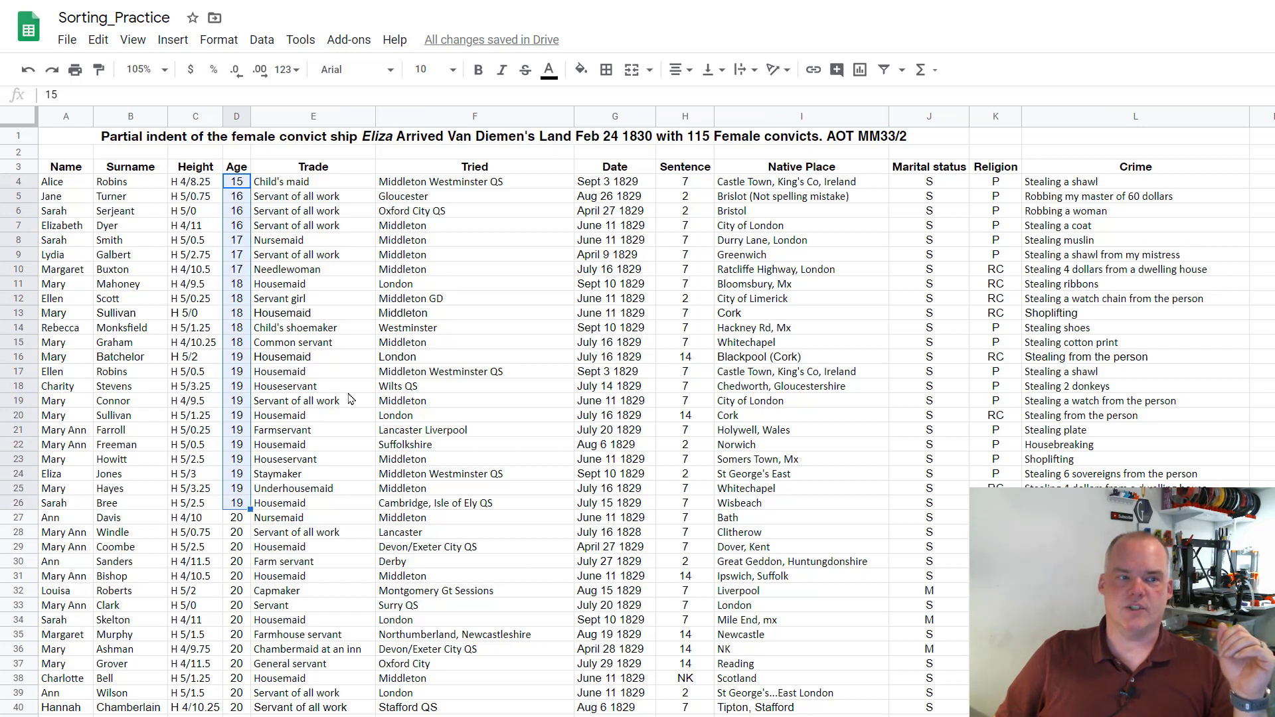
Step: Highlight the ages from 20 to 29 in cells D27:D74 and look on to the convicts in their thirties
scroll(411, 435, down, 8)
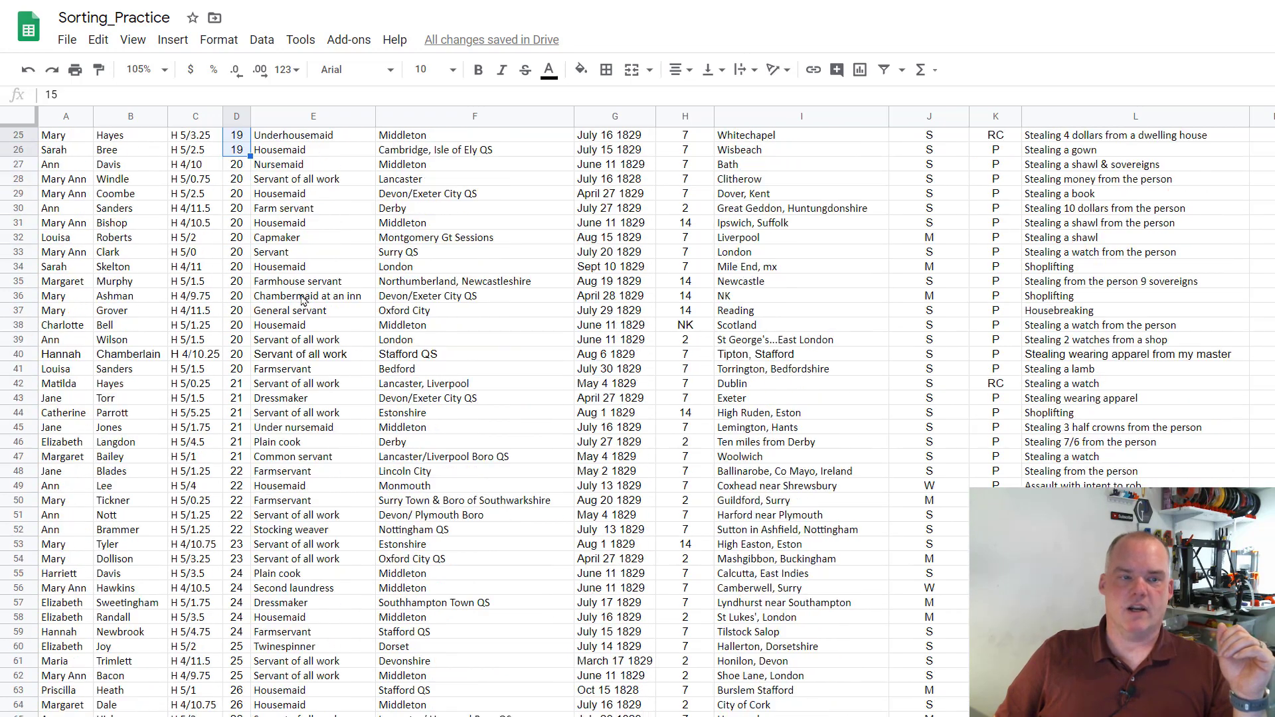
drag(234, 166, 229, 716)
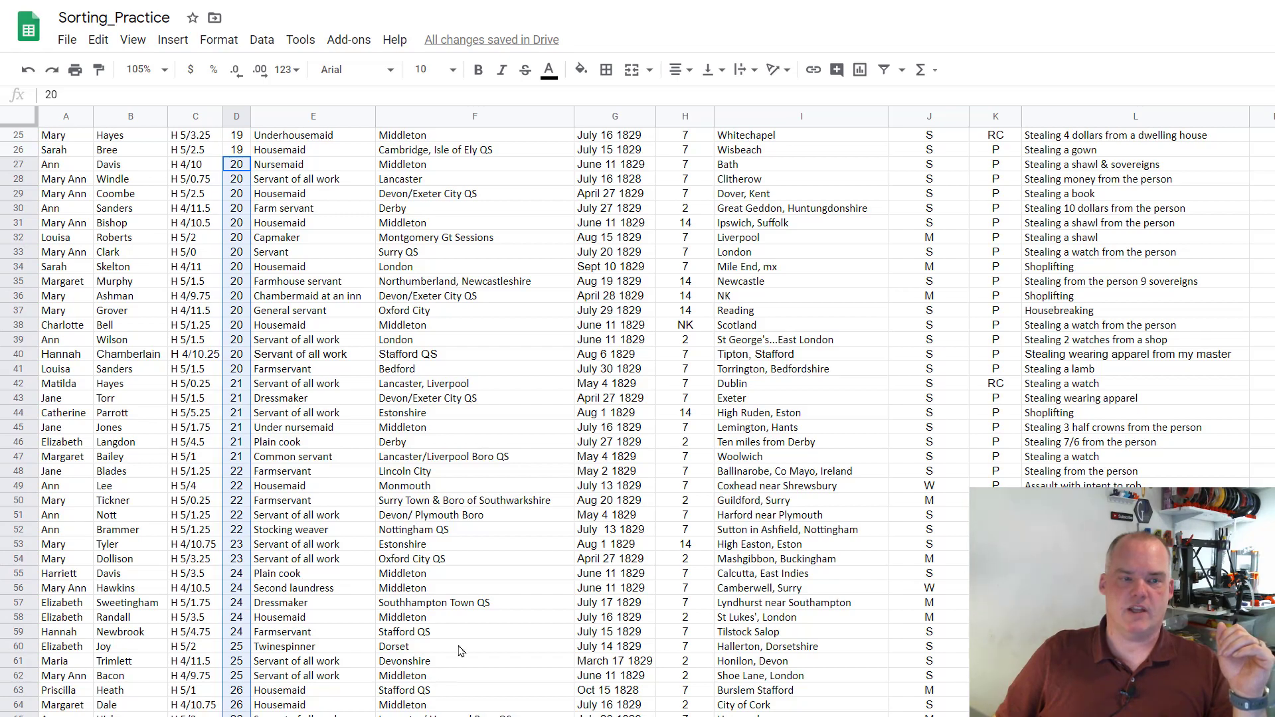
scroll(464, 643, down, 5)
scroll(464, 642, up, 6)
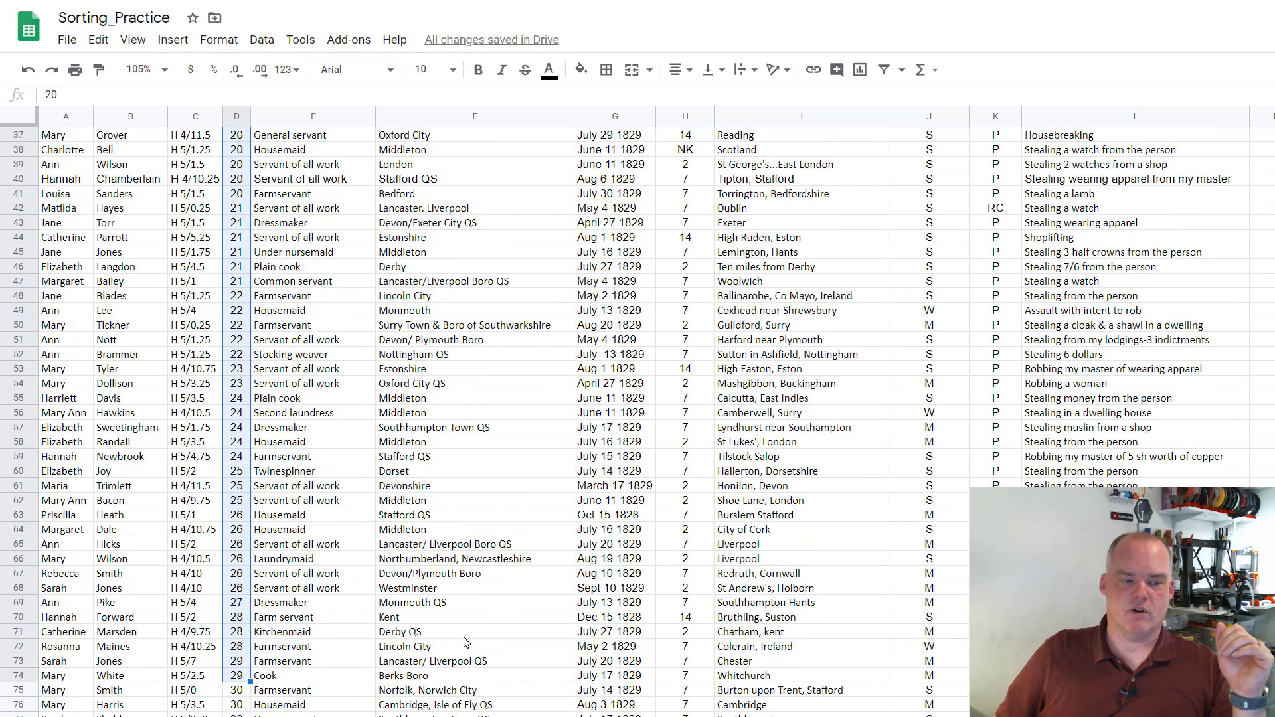
scroll(464, 641, down, 15)
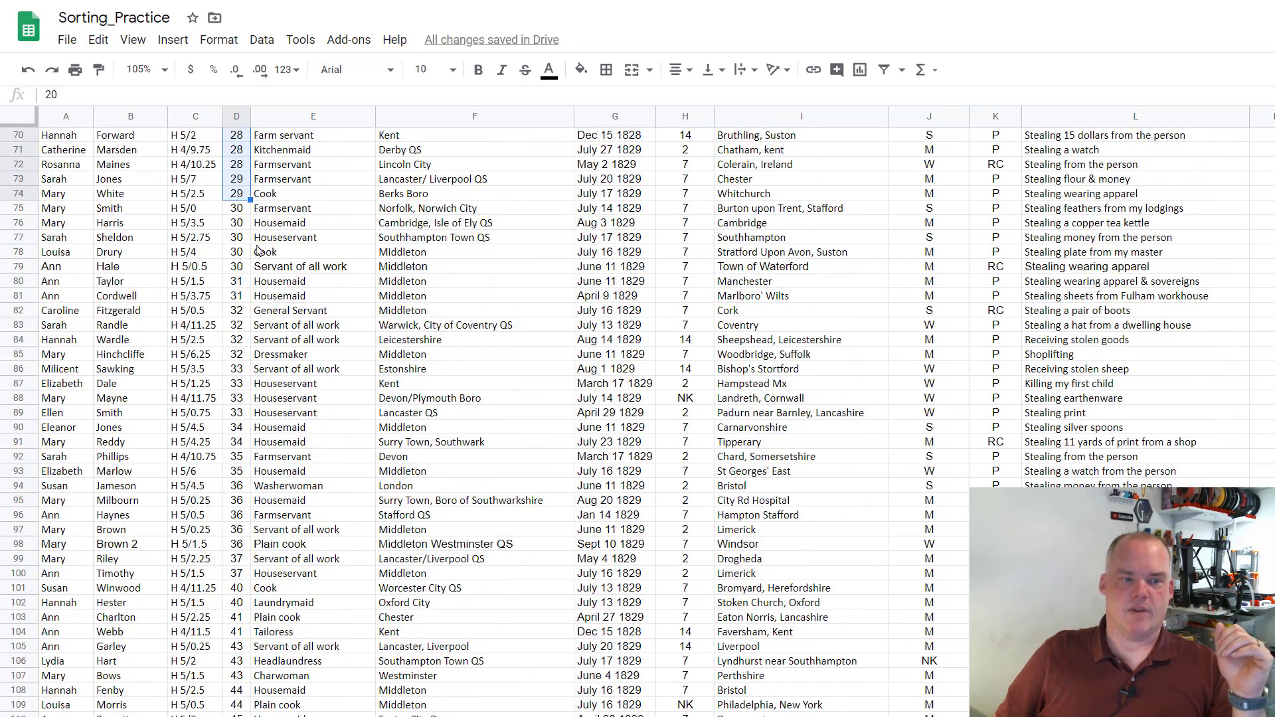
Step: Highlight the ages from 30 to 37 in cells D75:D100, then the ages from 40 to 71 in cells D101:D118
drag(242, 213, 242, 573)
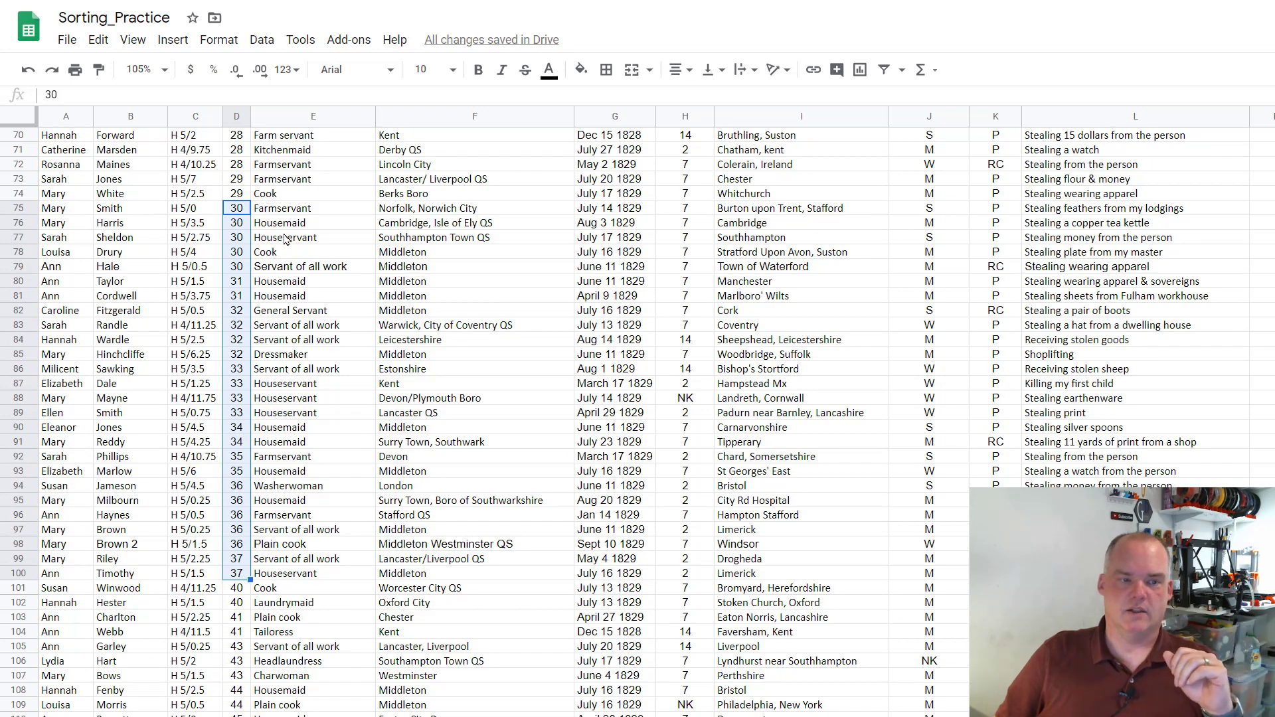
scroll(366, 470, down, 3)
scroll(367, 471, down, 4)
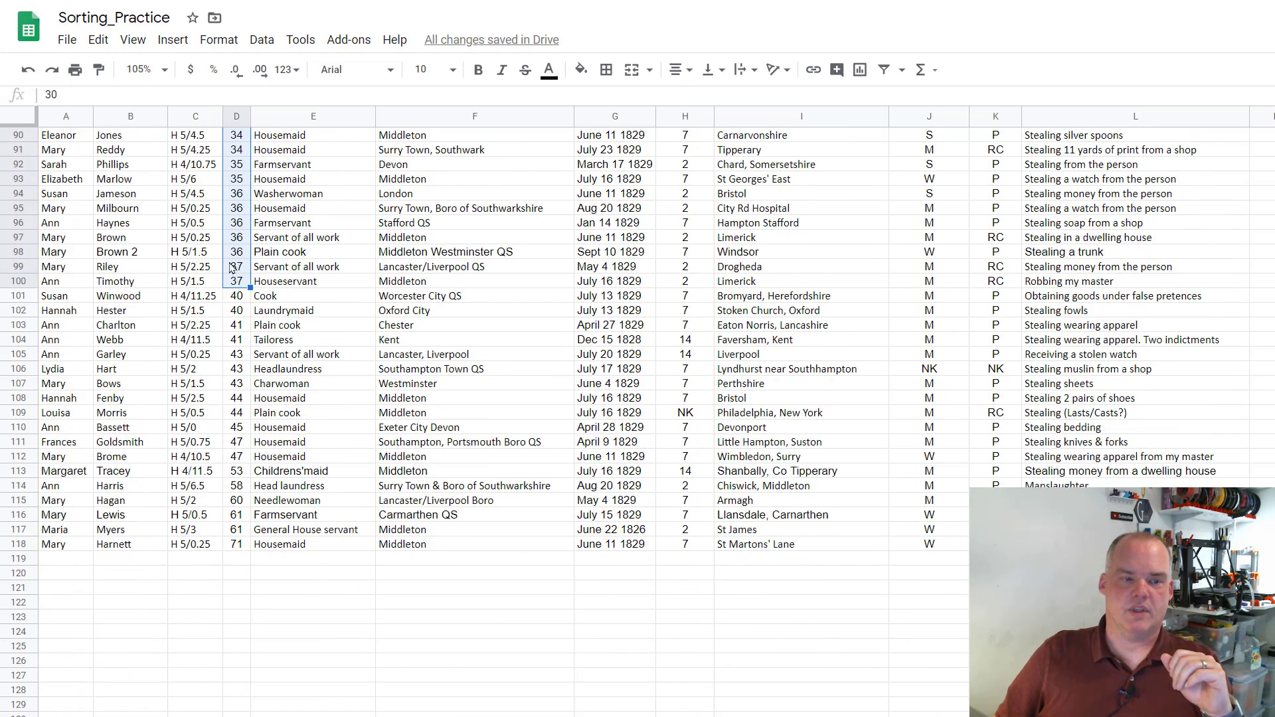
drag(240, 295, 240, 545)
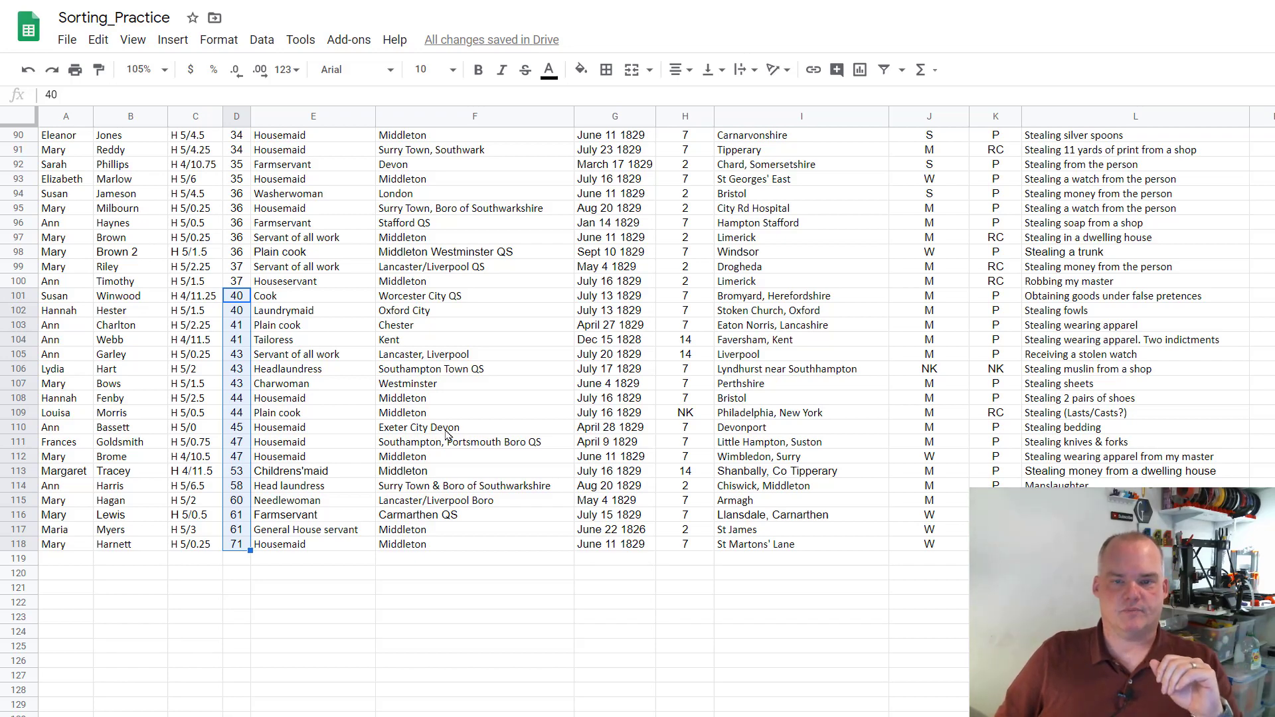
Step: Select the whole table A3:L118 and set up a range sort that treats the first row as a header row
scroll(446, 433, up, 20)
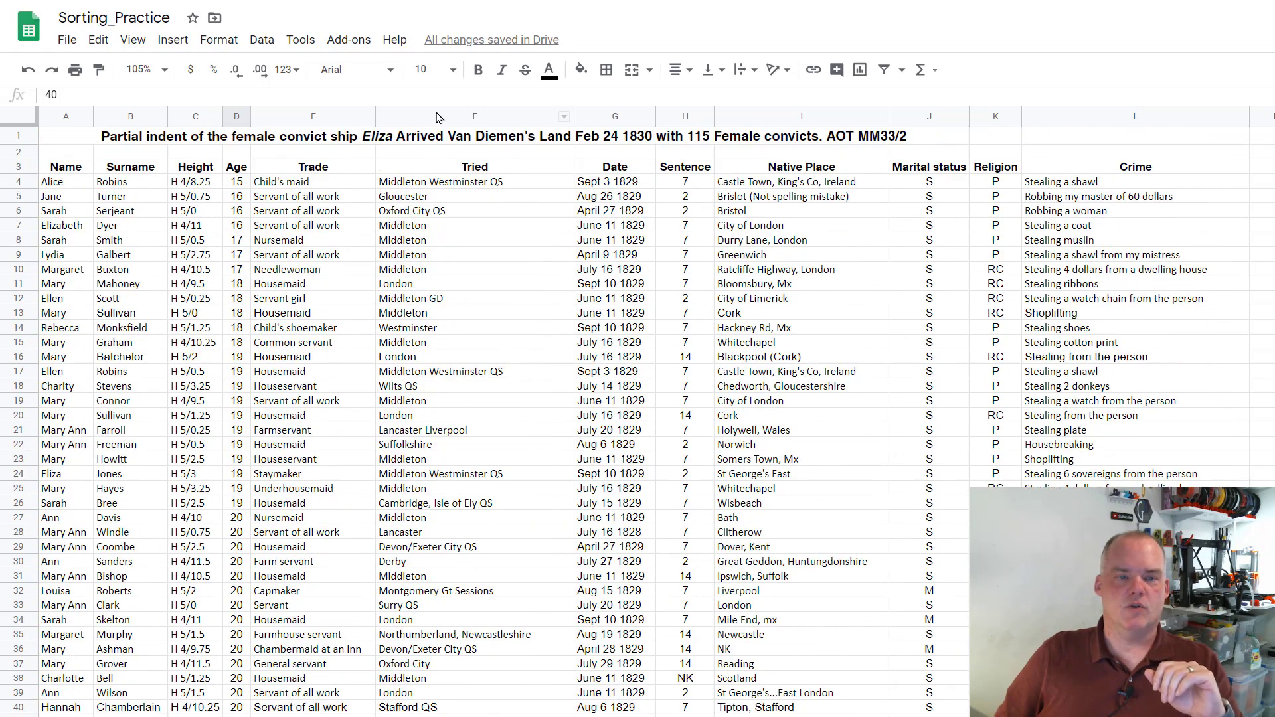
click(487, 172)
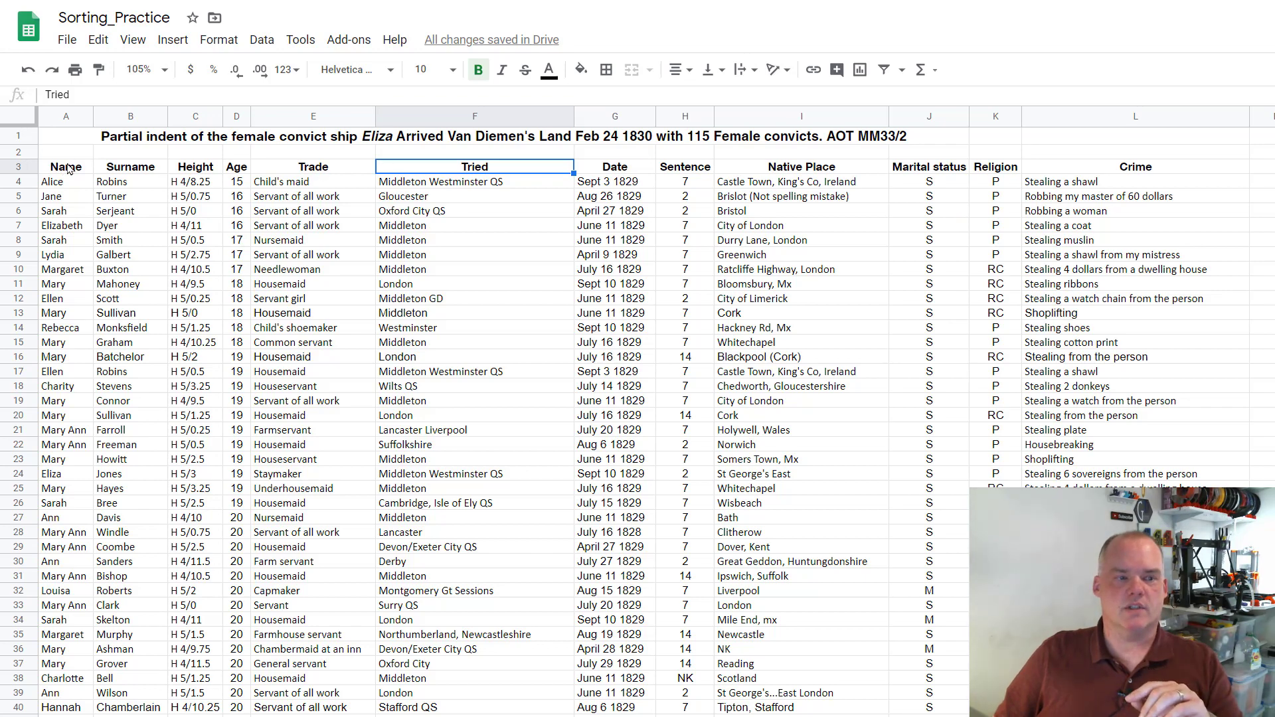
drag(69, 169, 1104, 431)
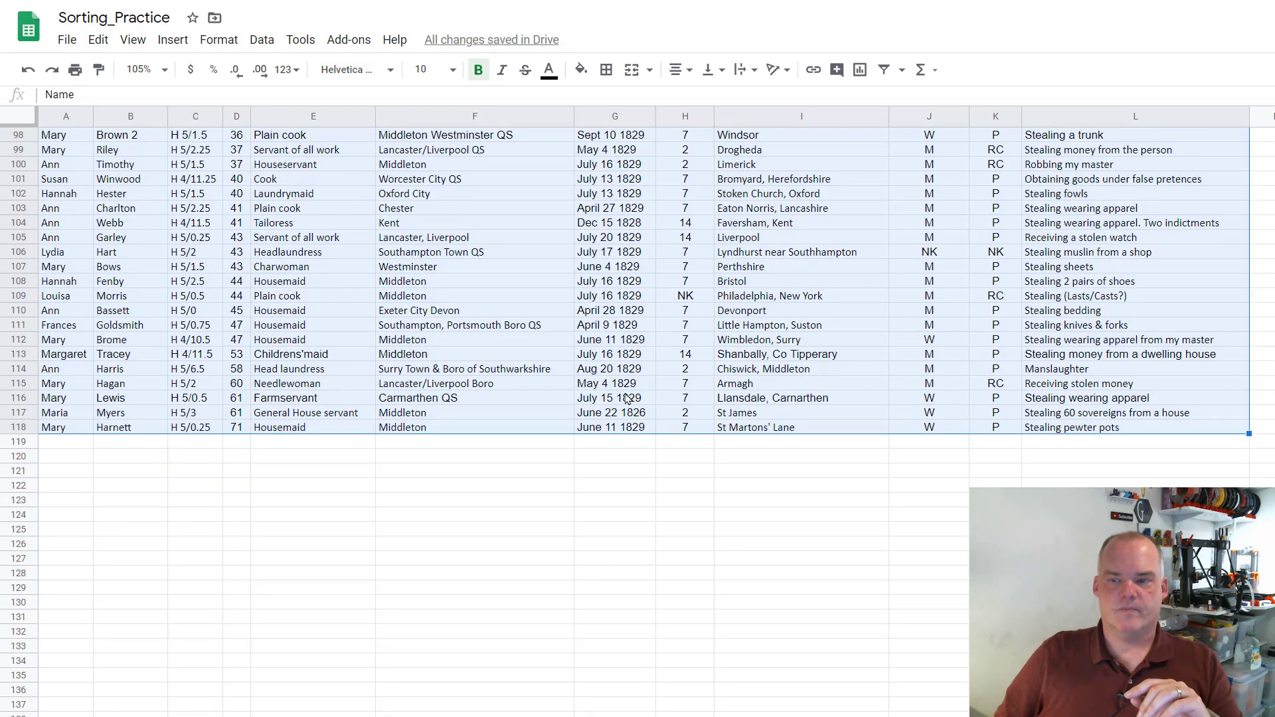
scroll(627, 396, up, 6)
scroll(628, 397, up, 15)
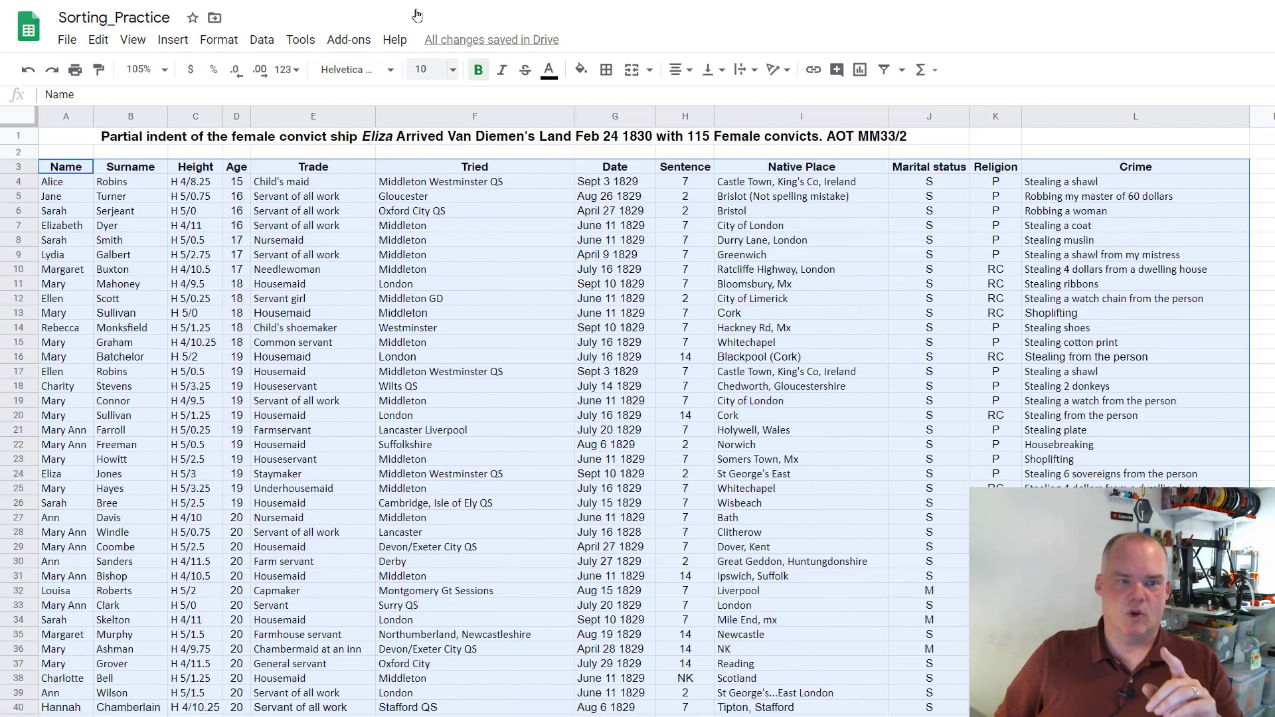
click(265, 41)
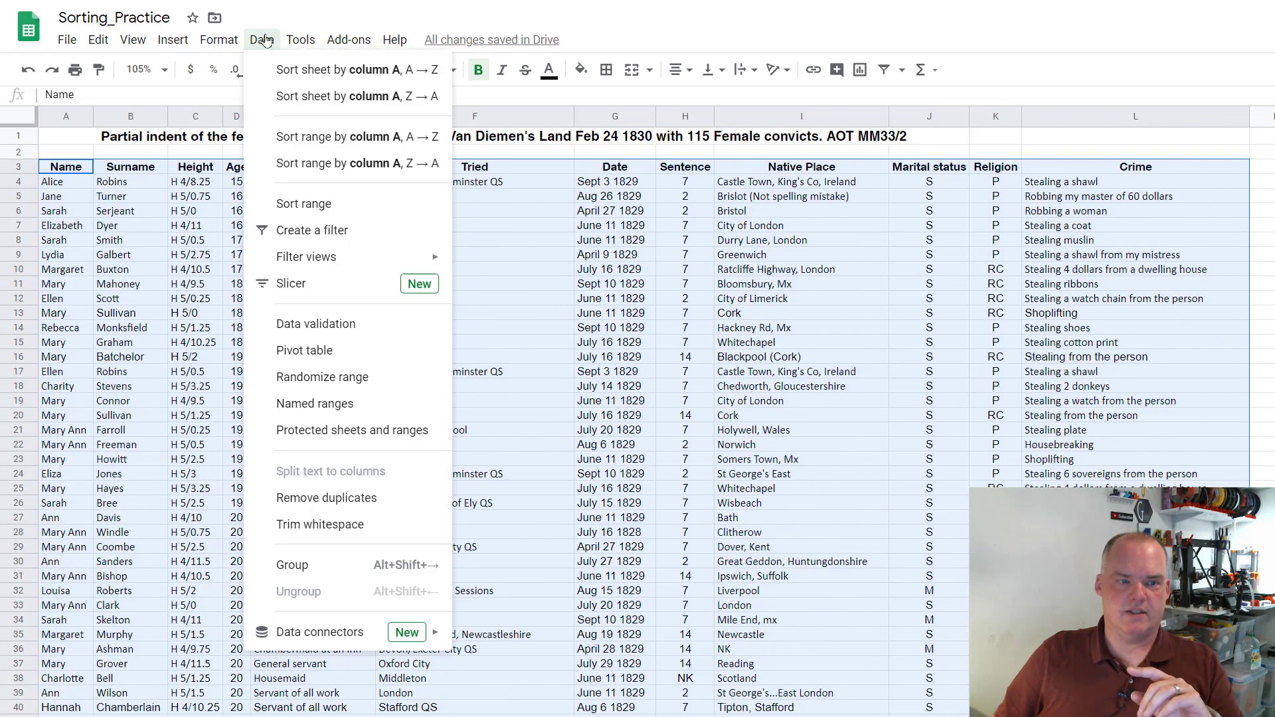
click(304, 204)
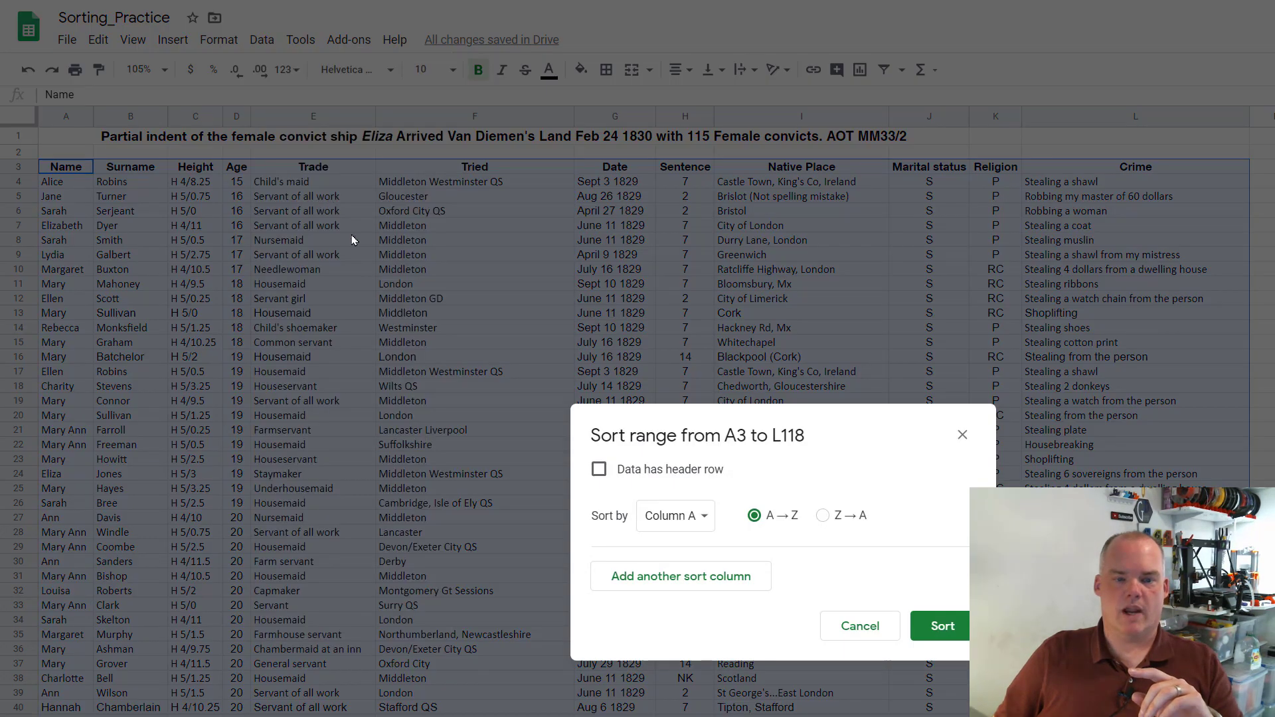
click(600, 470)
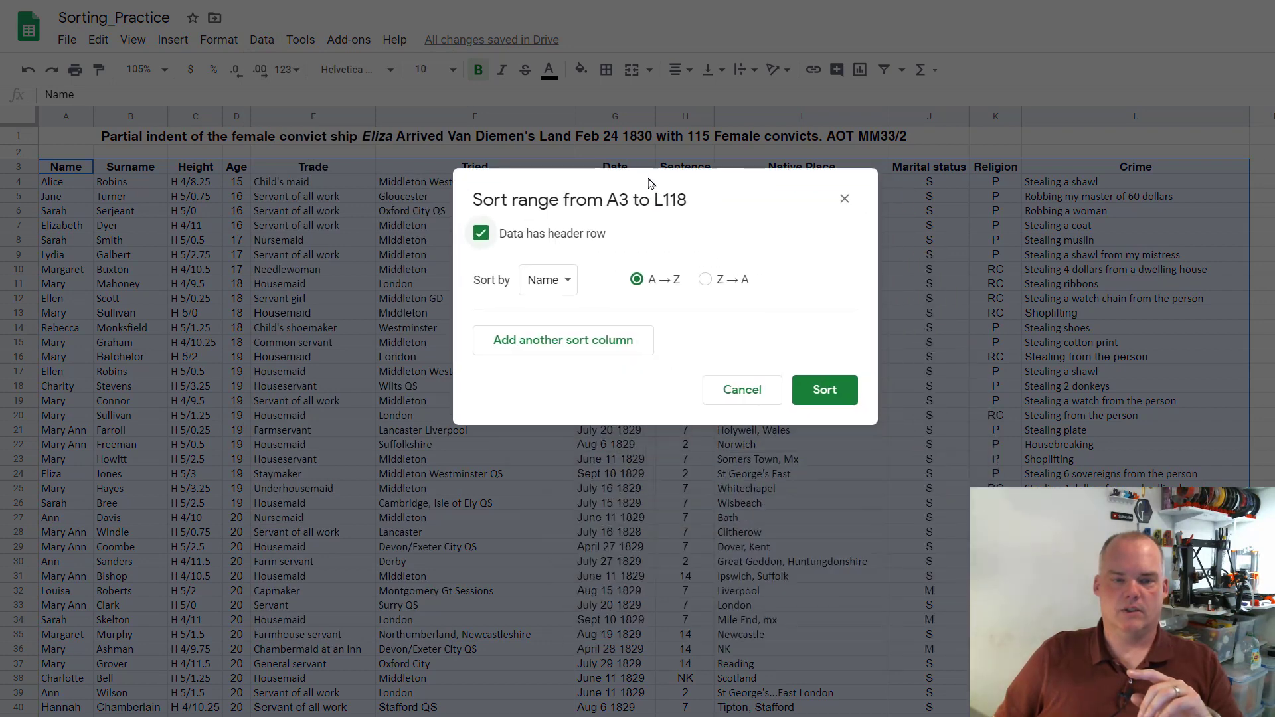
Step: Sort the range by Sentence and then by Crime, both A → Z
click(551, 343)
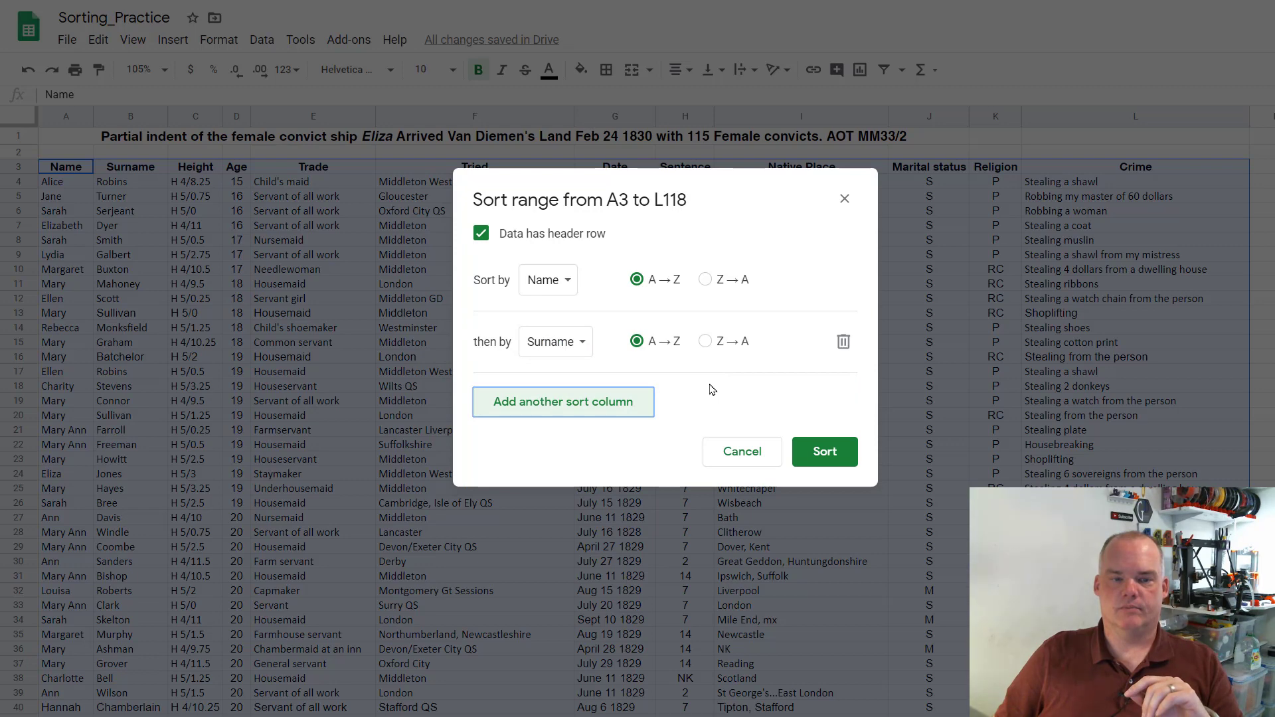
click(570, 283)
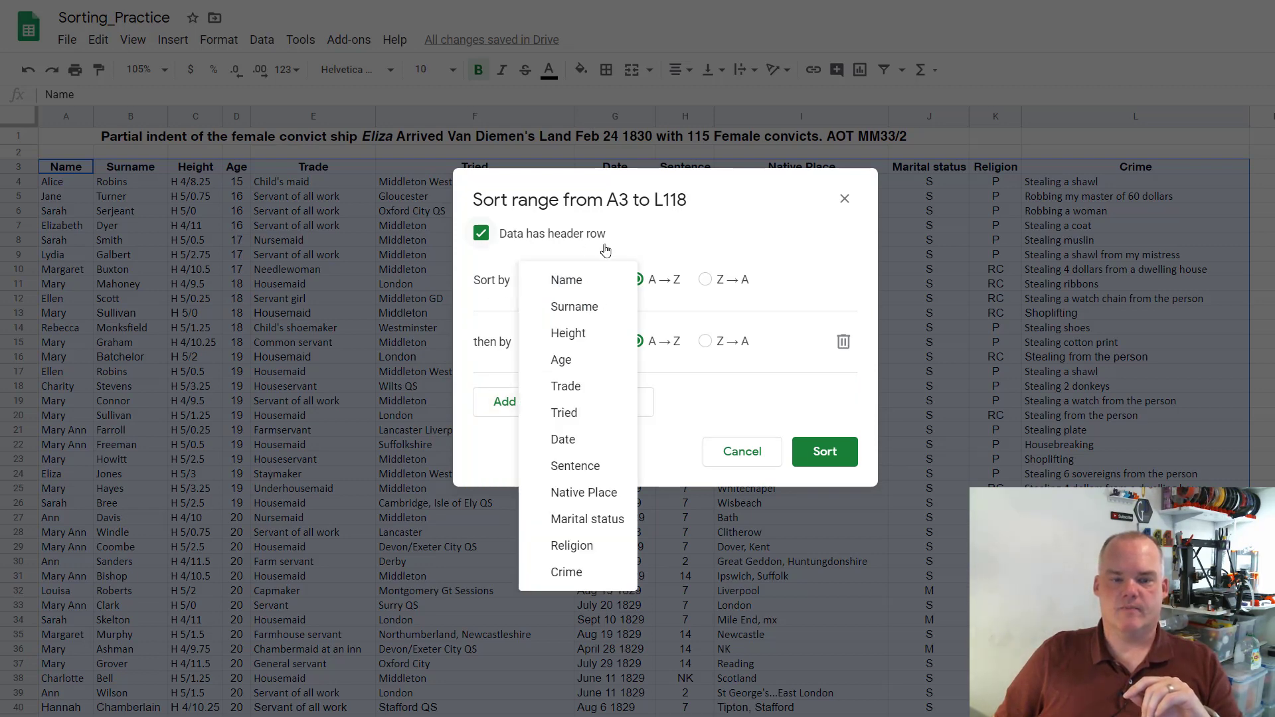
click(571, 468)
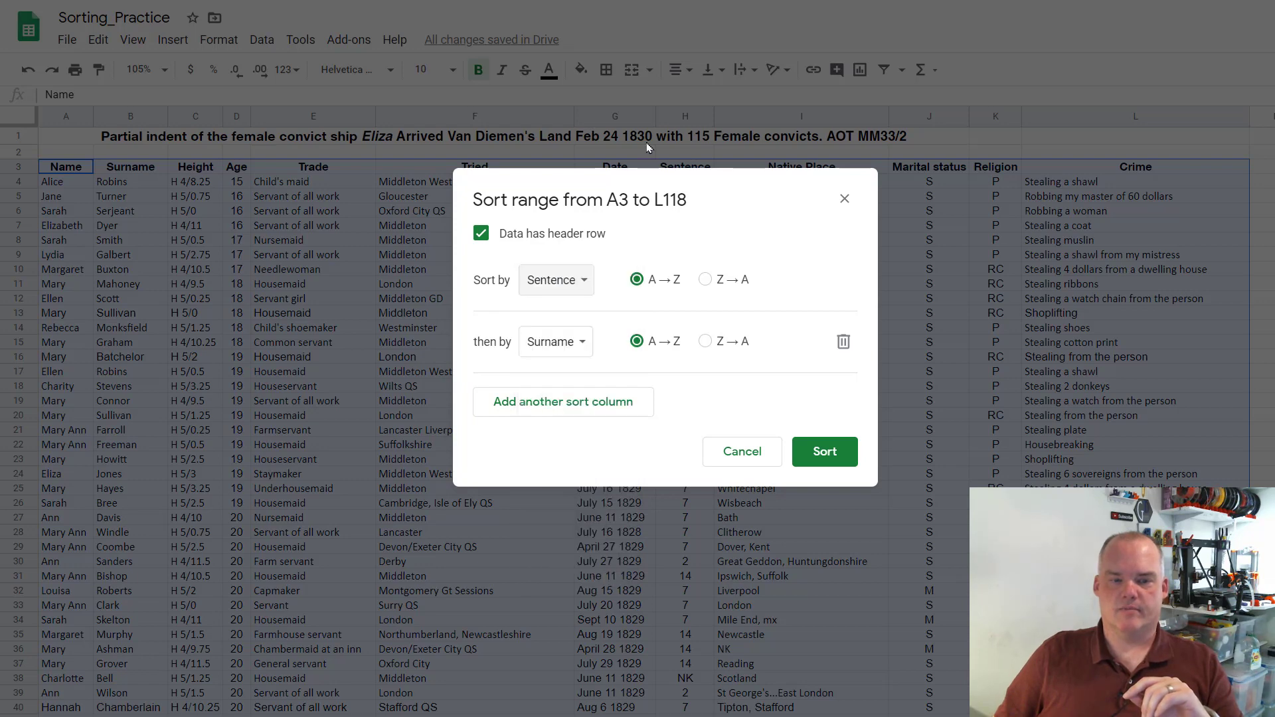
click(586, 332)
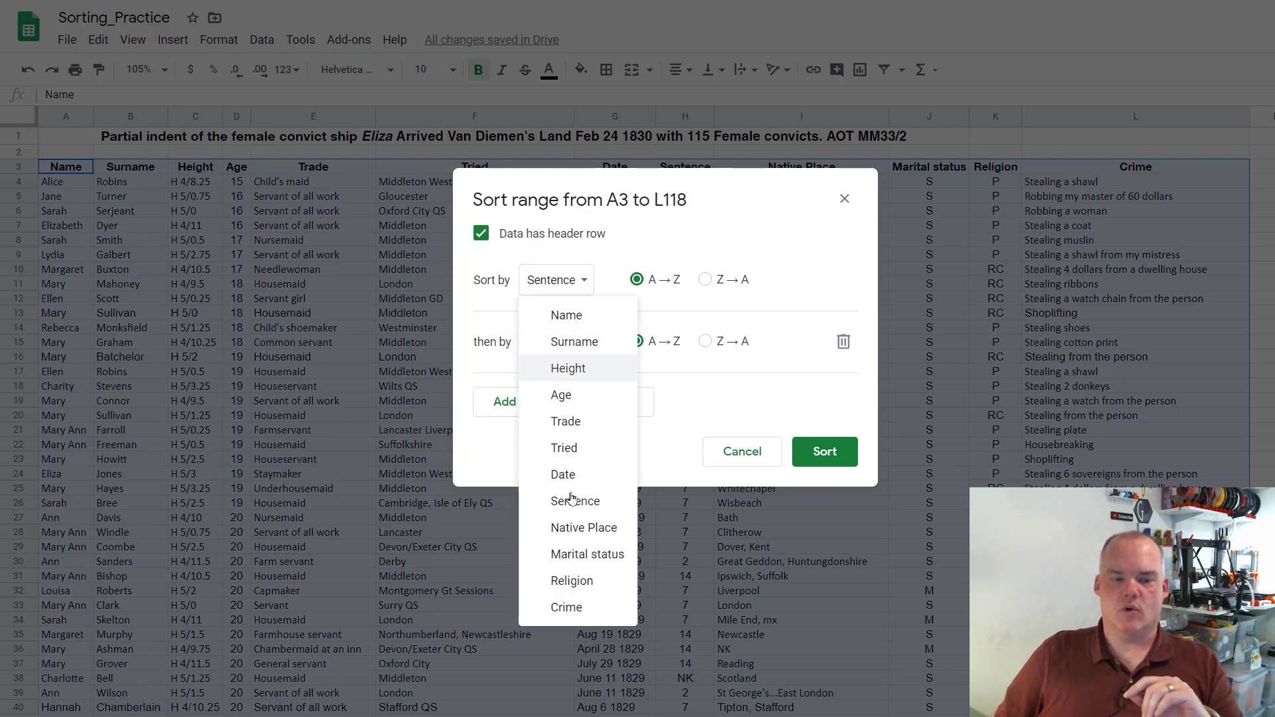
click(568, 607)
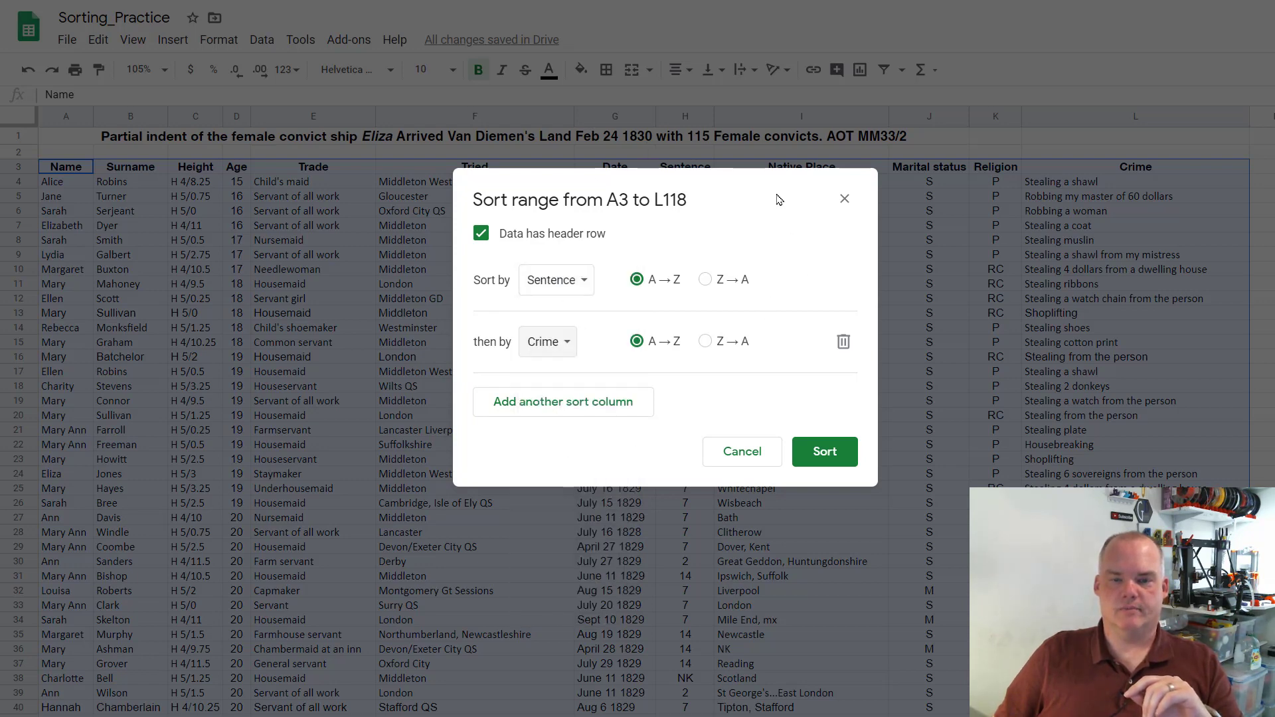
drag(763, 187, 437, 232)
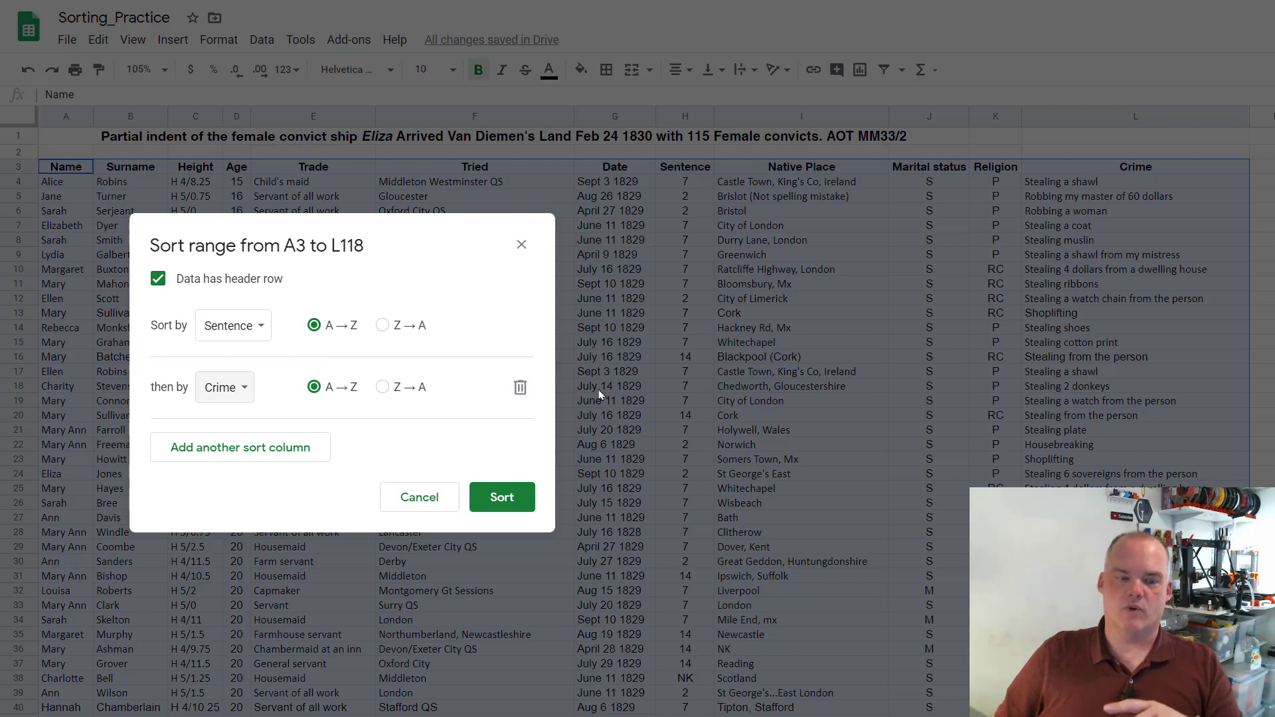
click(520, 492)
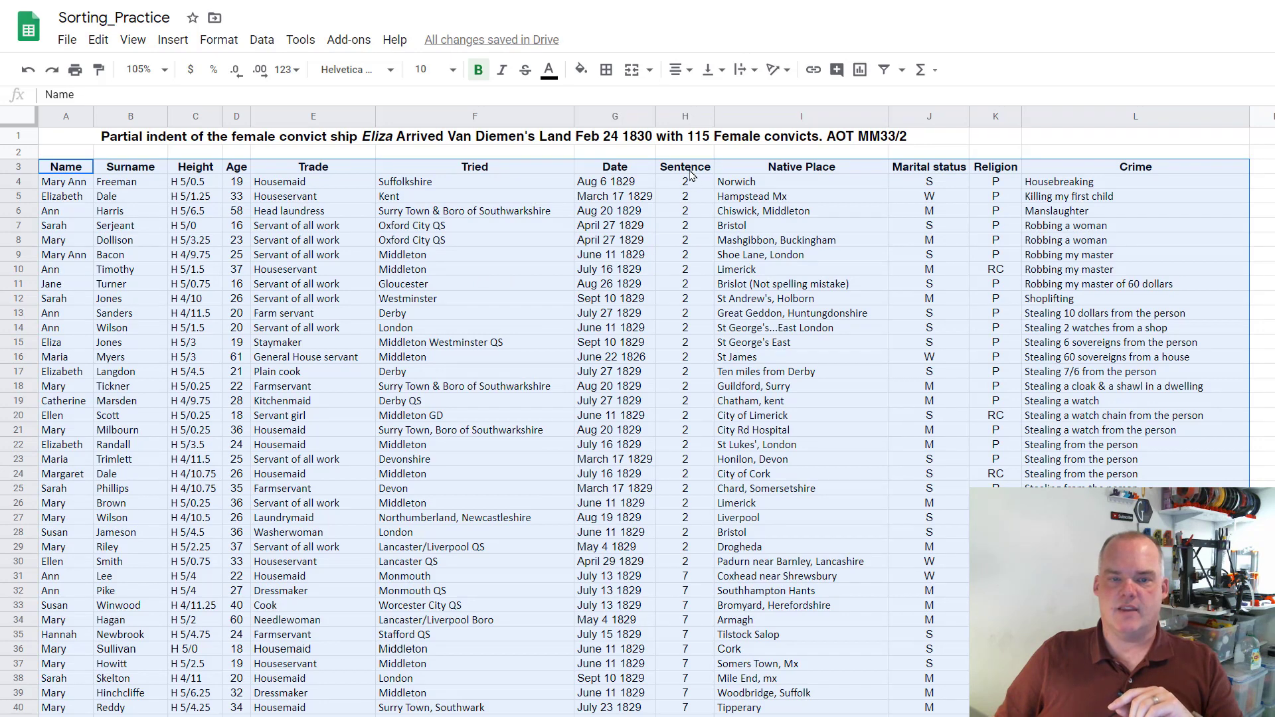
Step: Highlight the records with a sentence of 2 in cells H3:L30 and look through the longer sentences below them
drag(686, 172, 1129, 561)
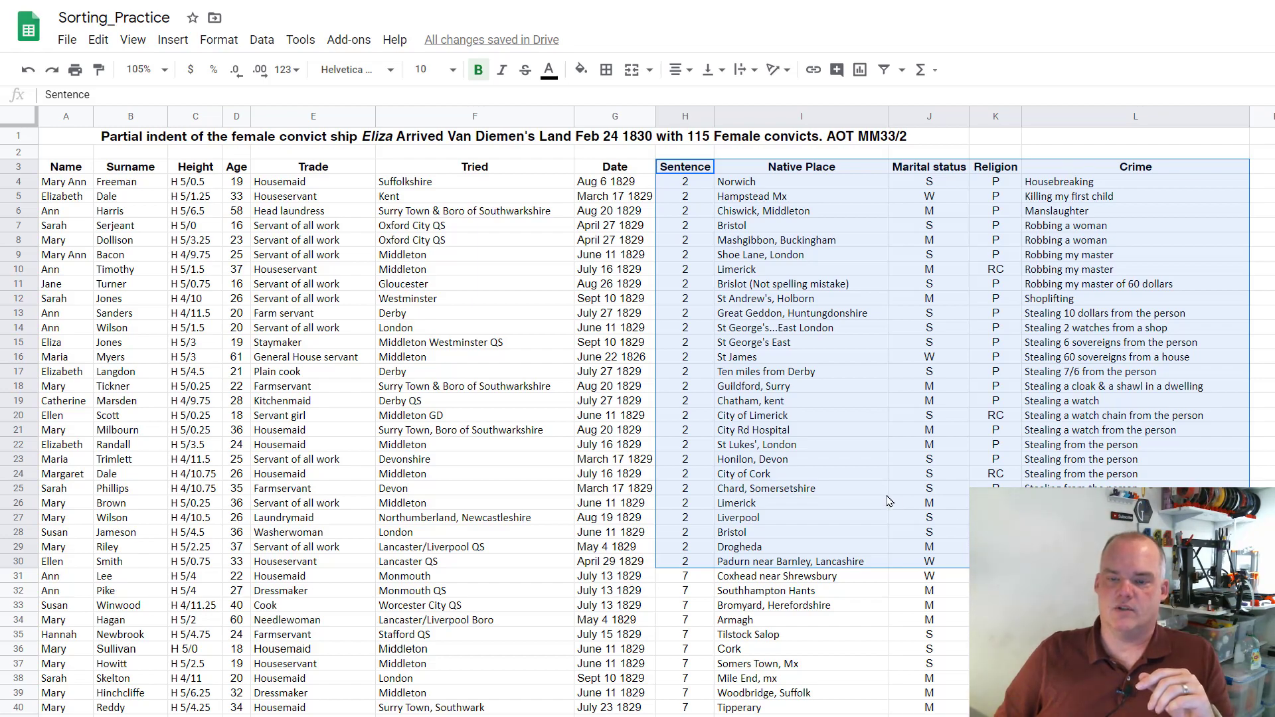
scroll(888, 499, down, 15)
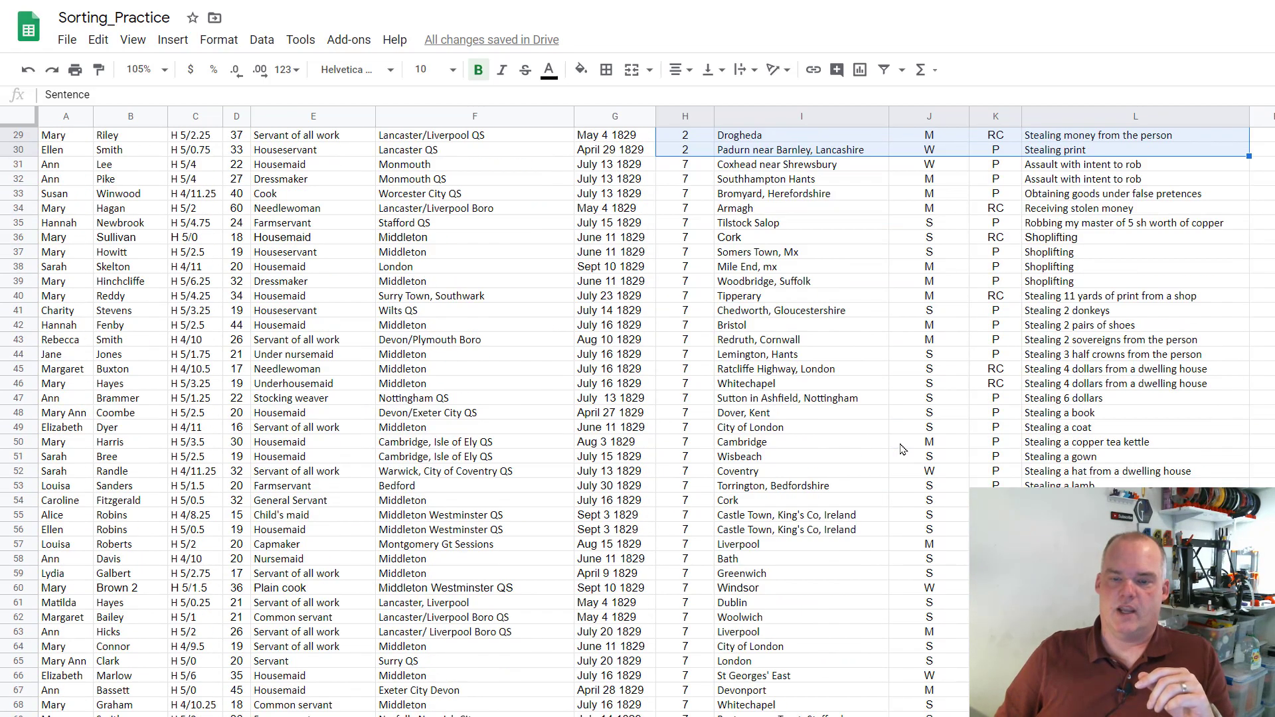
scroll(902, 450, down, 8)
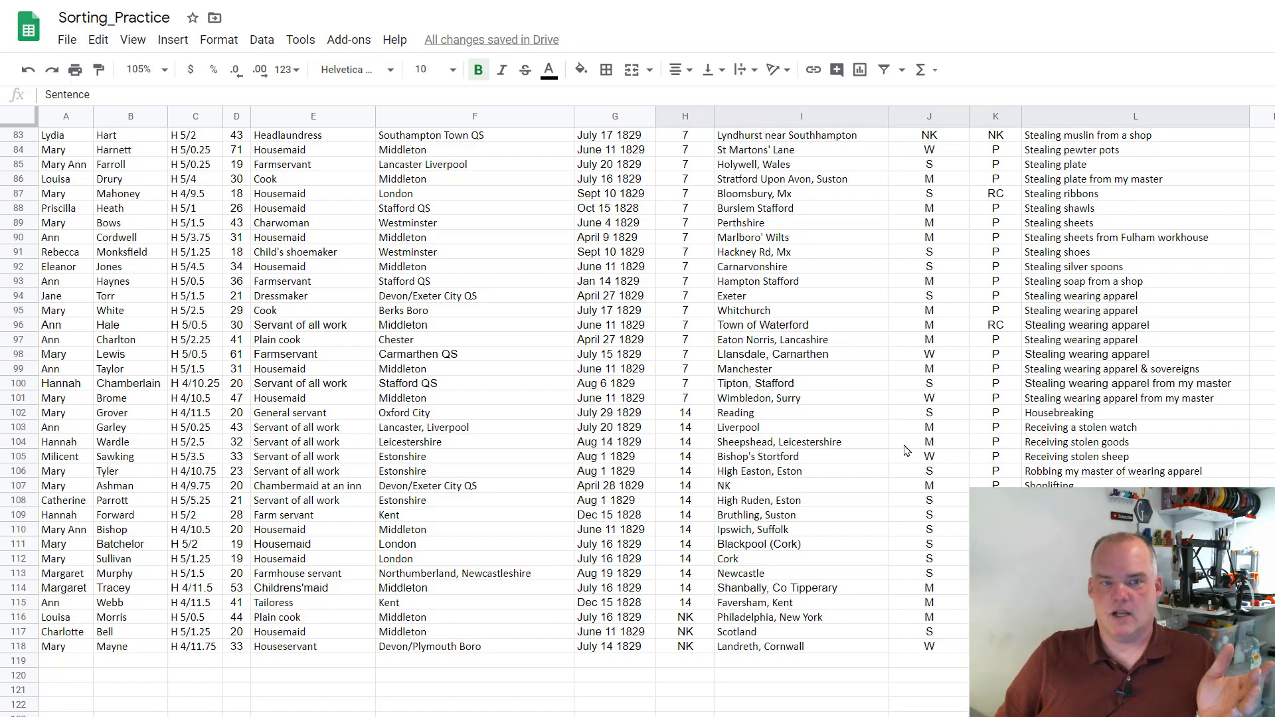
scroll(906, 451, up, 16)
scroll(920, 449, up, 7)
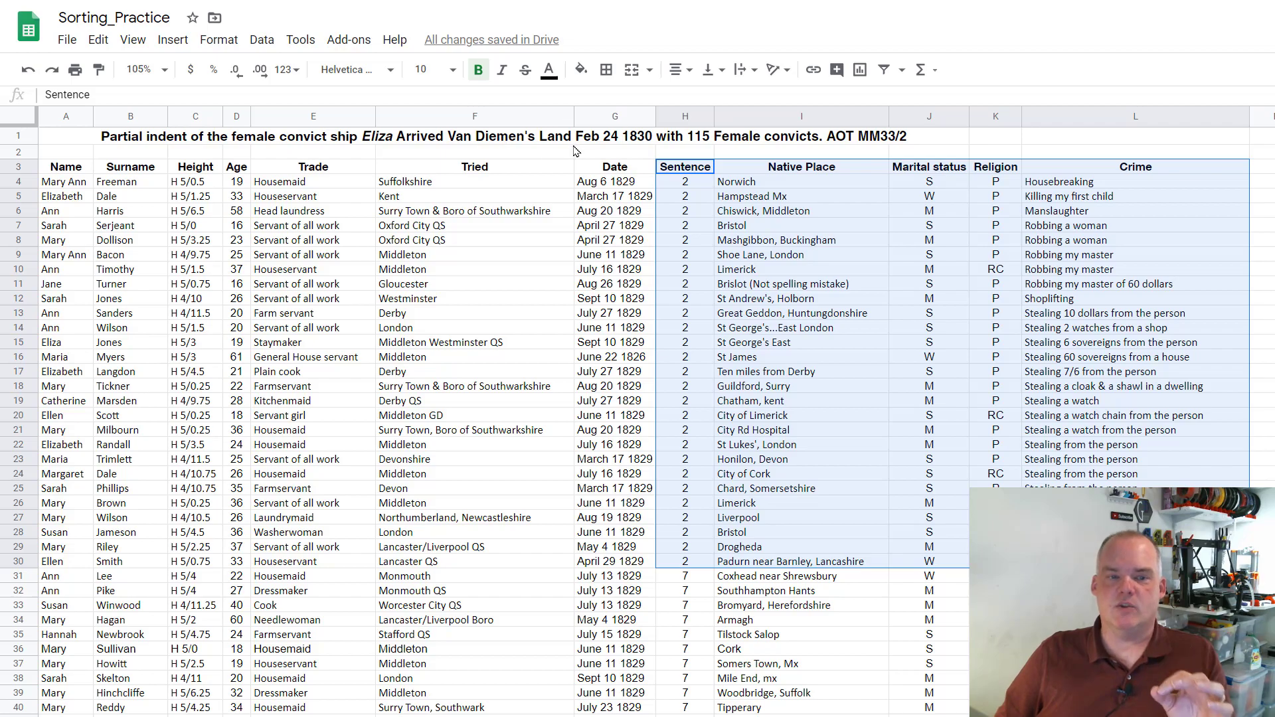
Step: Highlight the records with a sentence of 14 in cells H102:L115, then the NK sentences in cells H116:H118
scroll(949, 390, down, 20)
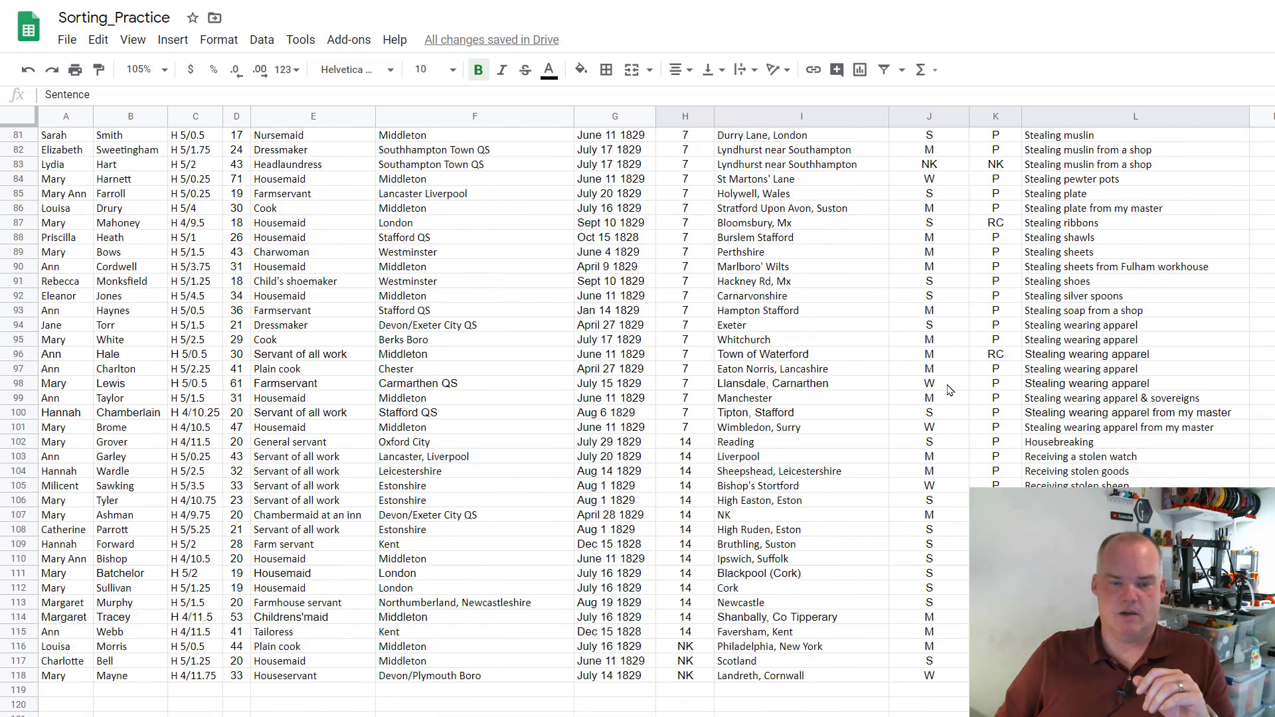
scroll(949, 391, down, 2)
scroll(949, 391, up, 1)
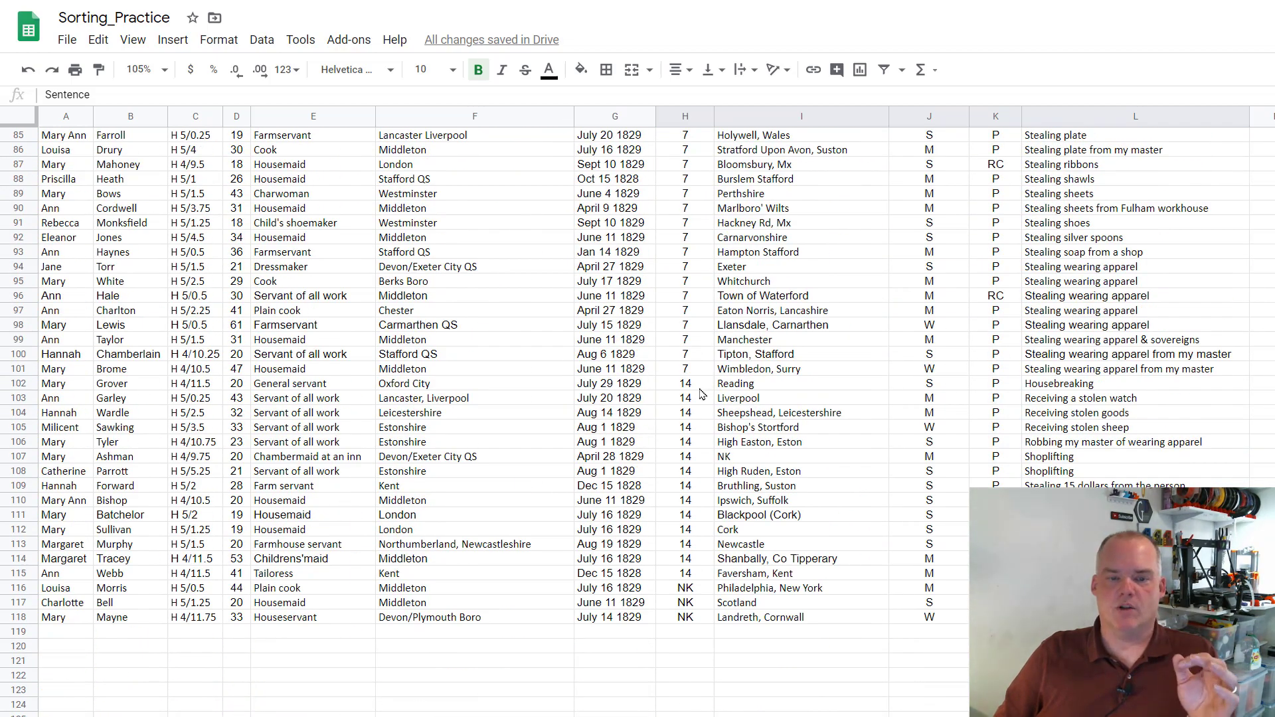
drag(700, 389, 1129, 575)
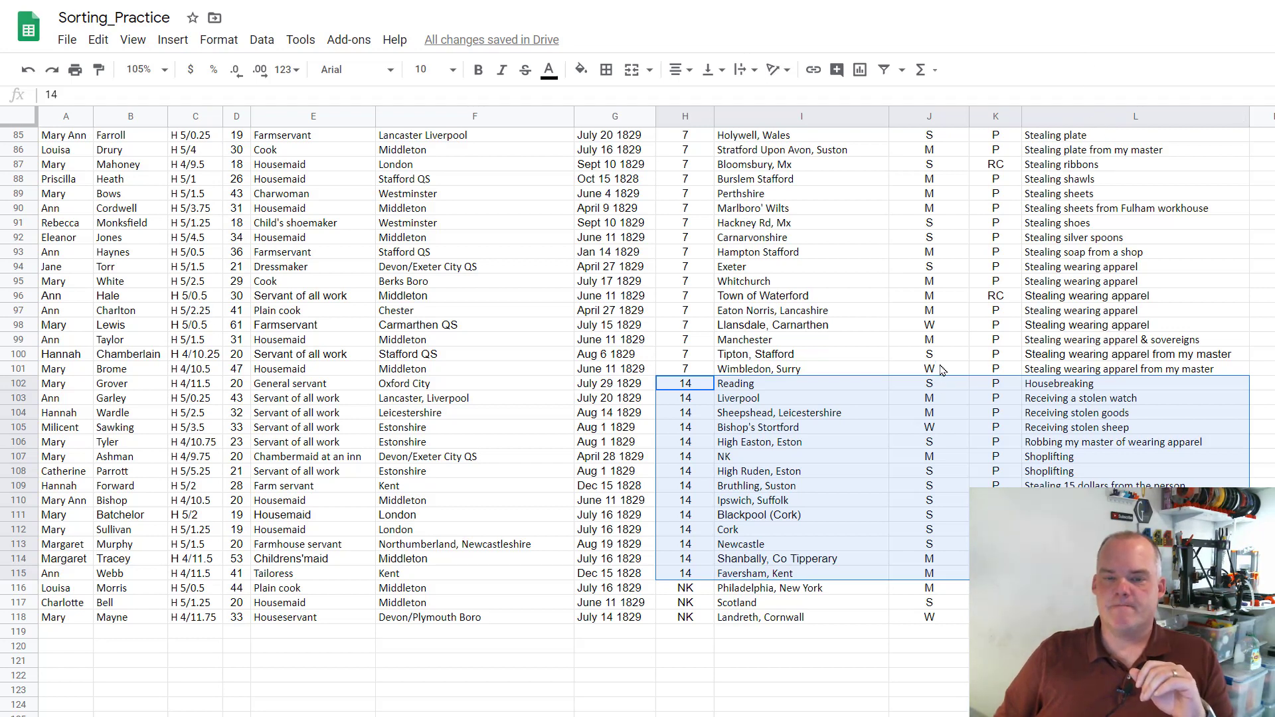
scroll(907, 402, down, 1)
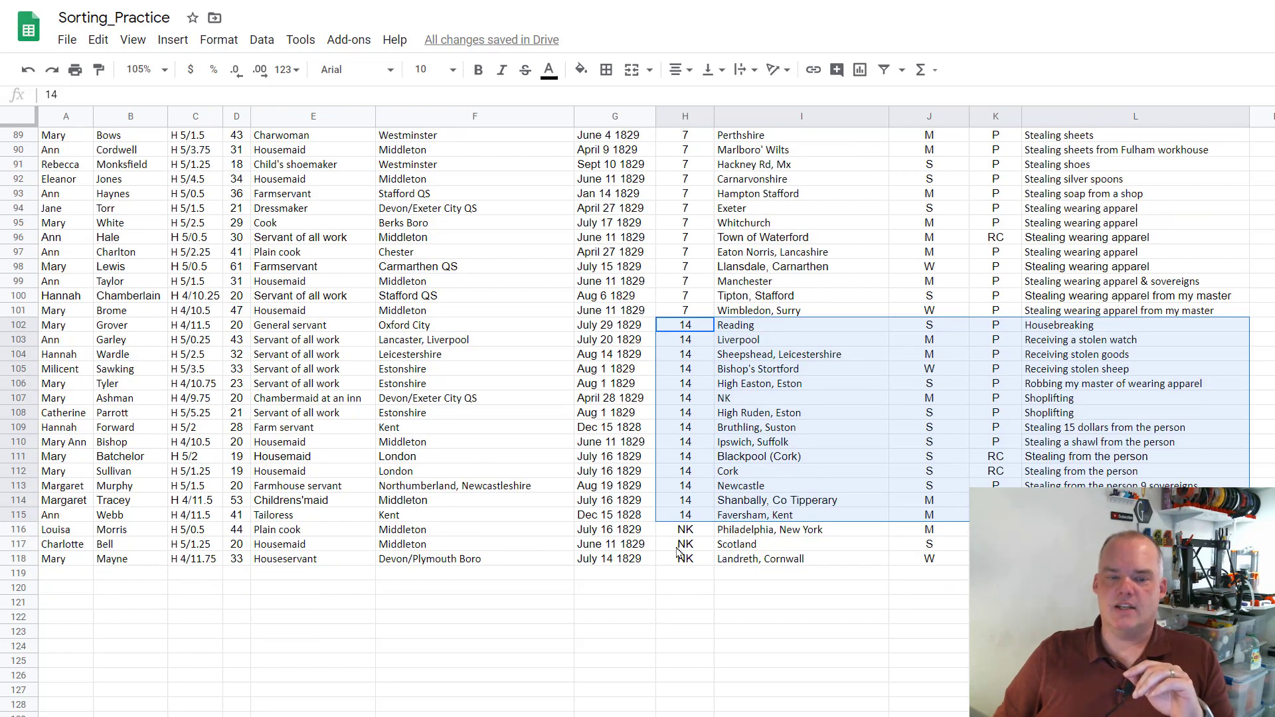
drag(686, 531, 685, 563)
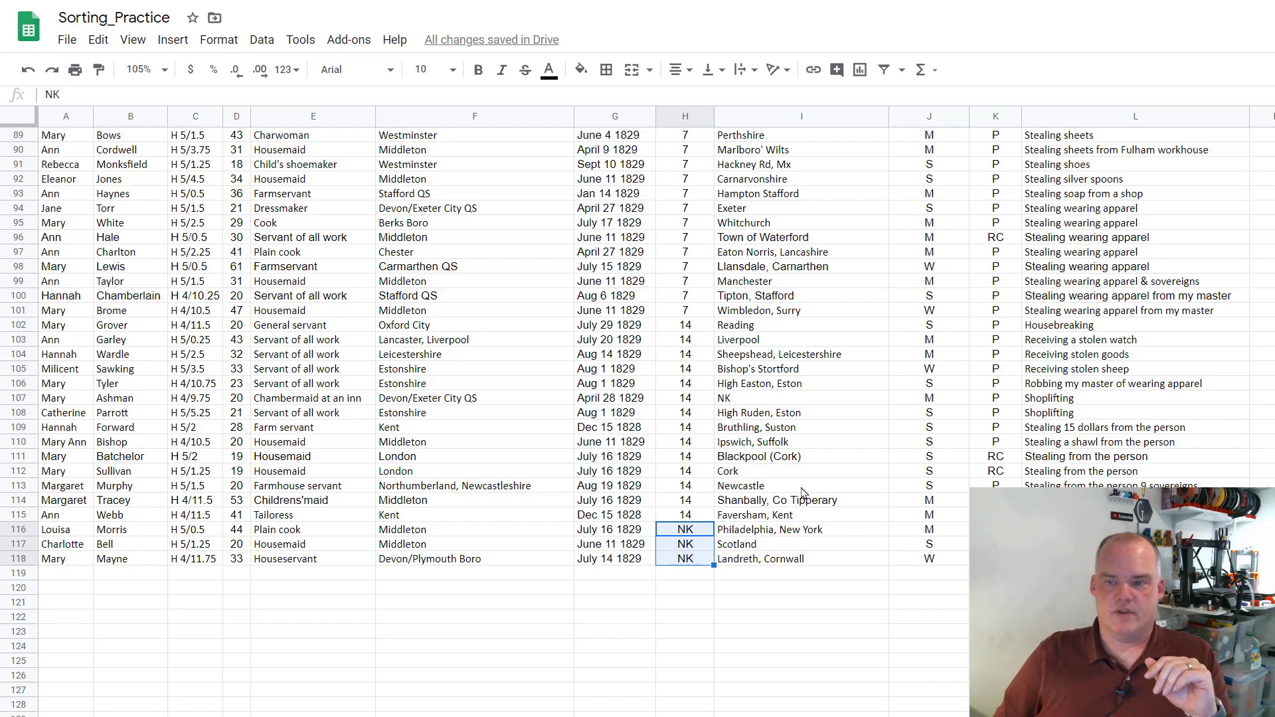
Step: Sort the whole table A3:L118 by Height, A → Z, treating the first row as a header row
scroll(801, 492, up, 20)
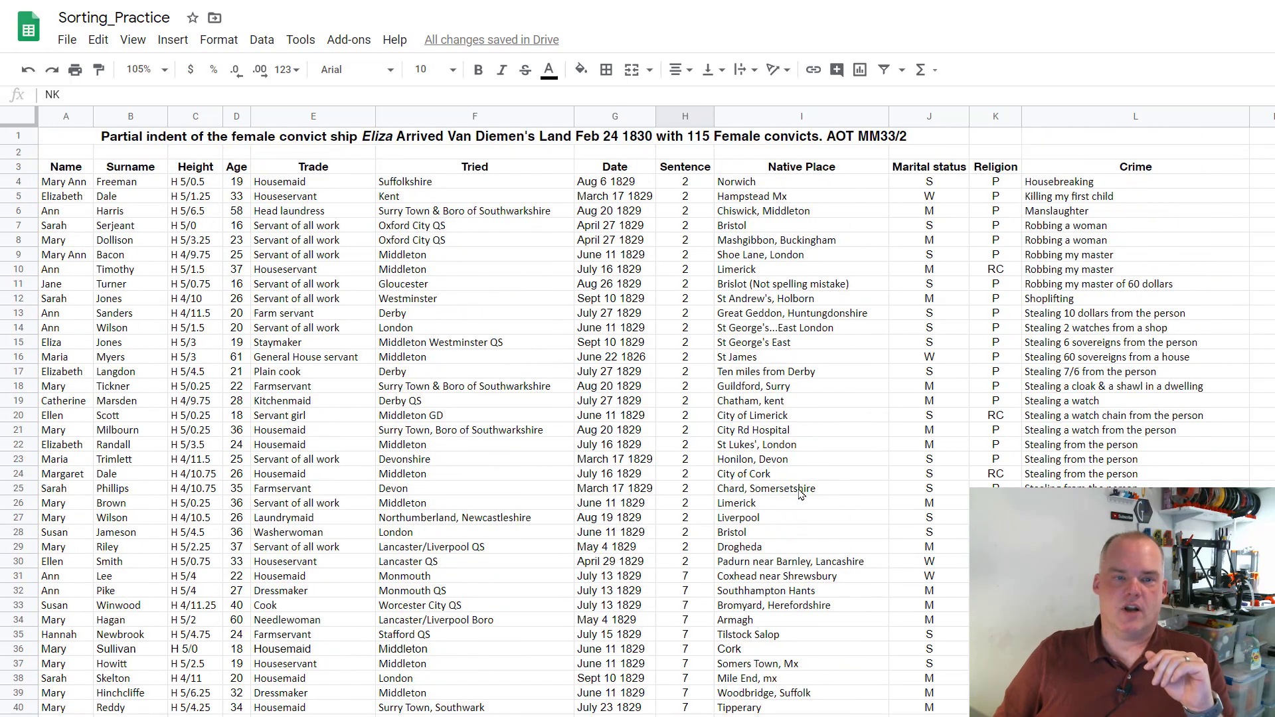
drag(69, 170, 1129, 529)
scroll(879, 654, up, 15)
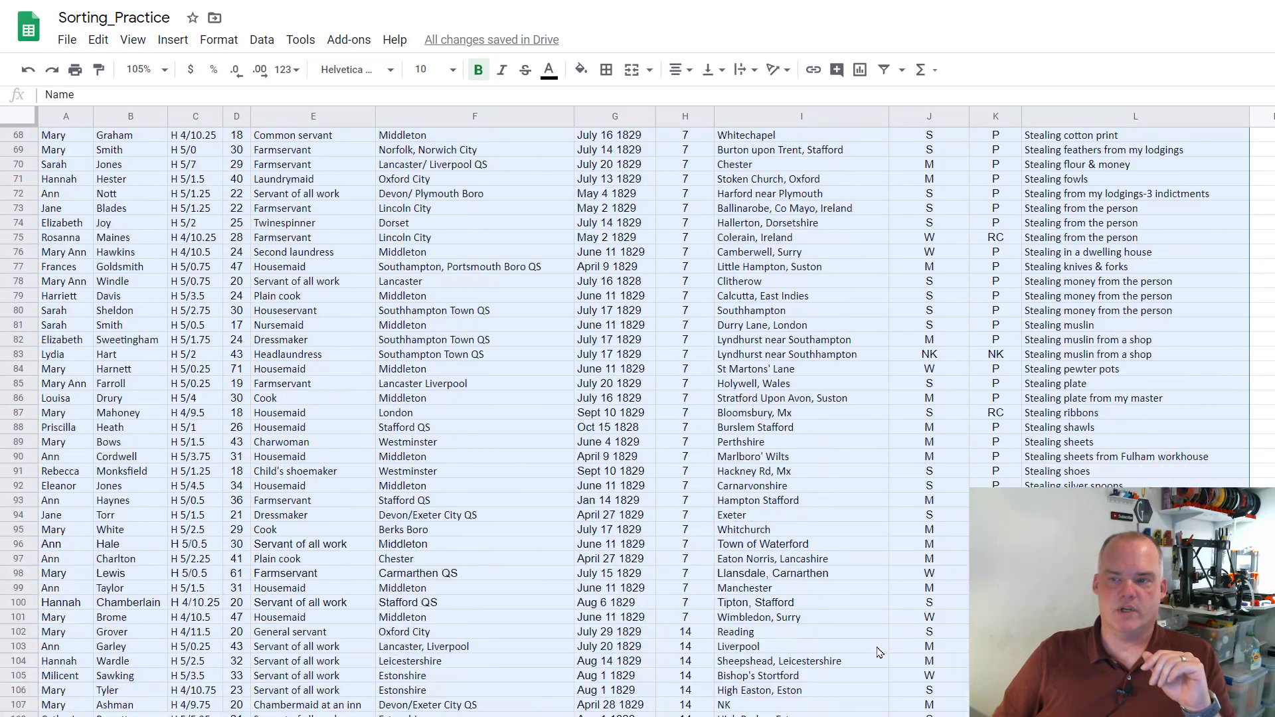
scroll(878, 654, up, 10)
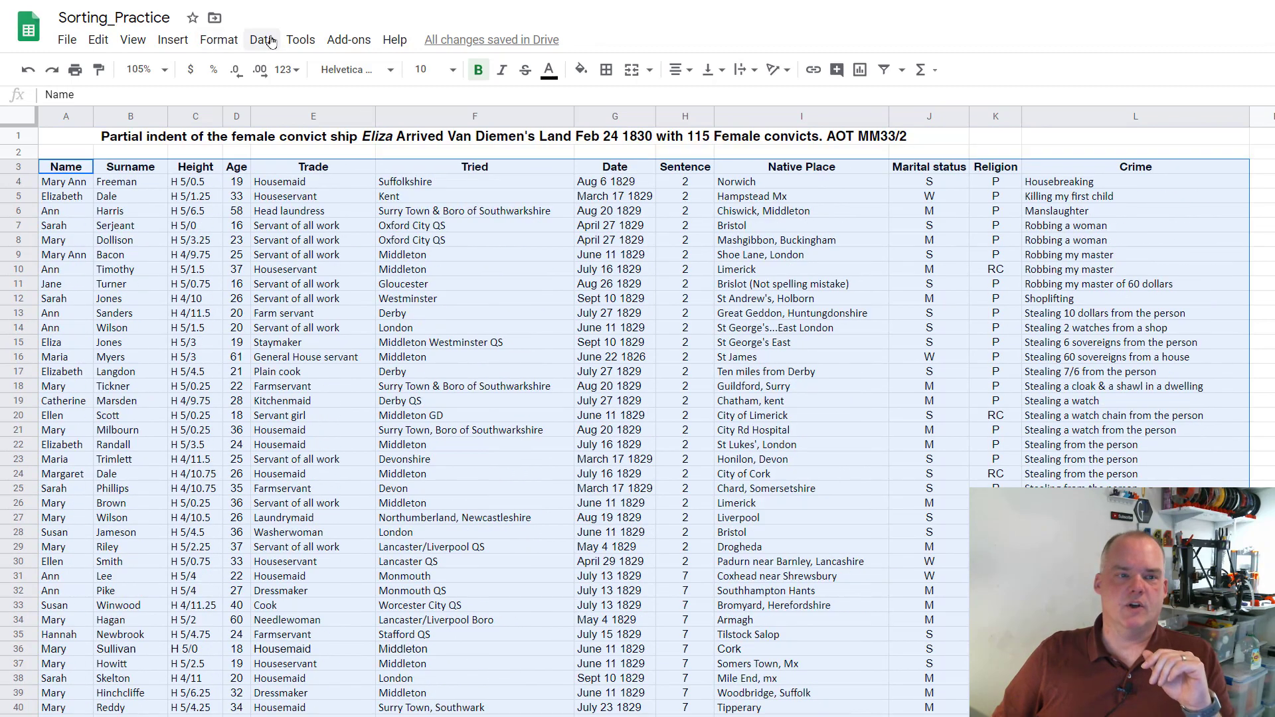
click(262, 40)
click(307, 204)
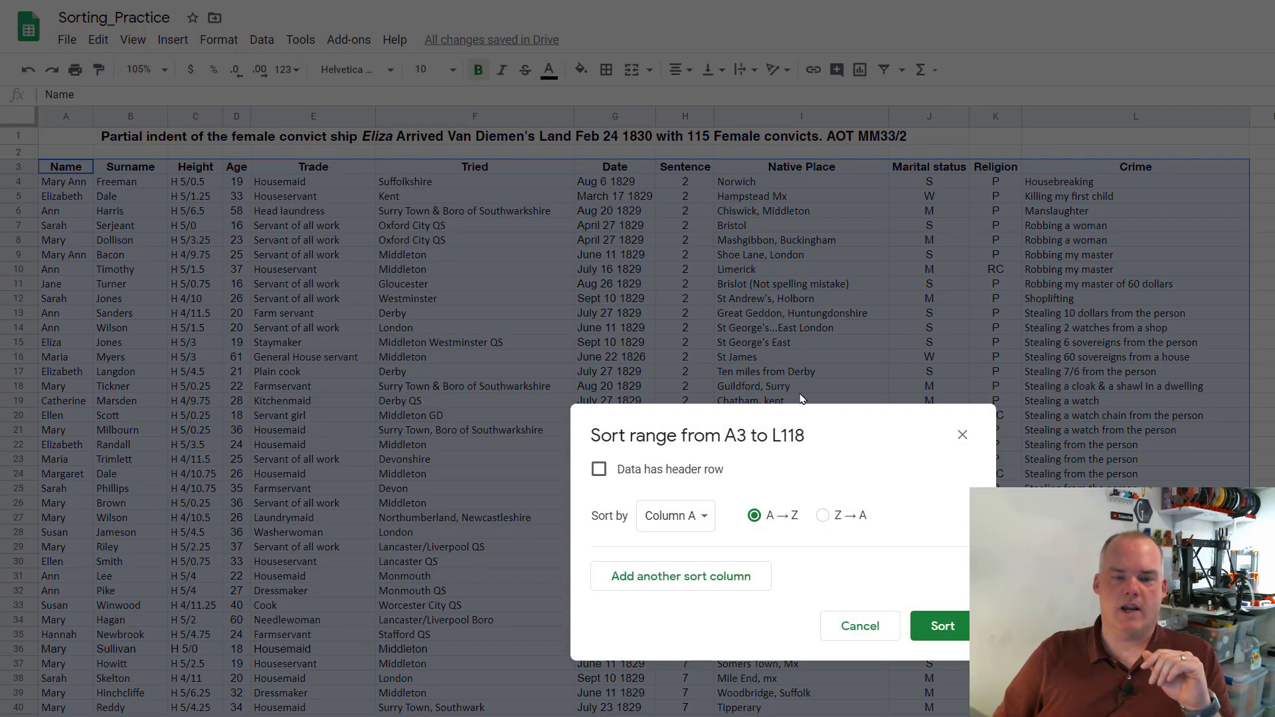
click(598, 469)
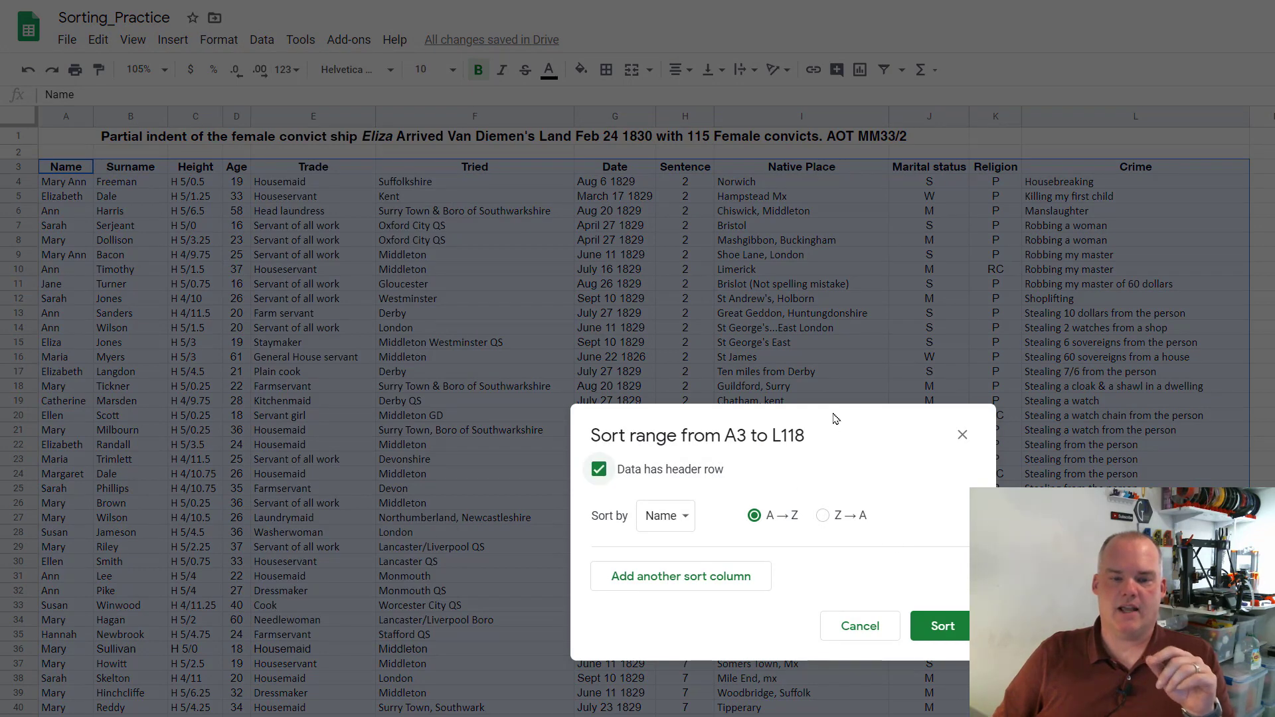
drag(834, 418, 739, 323)
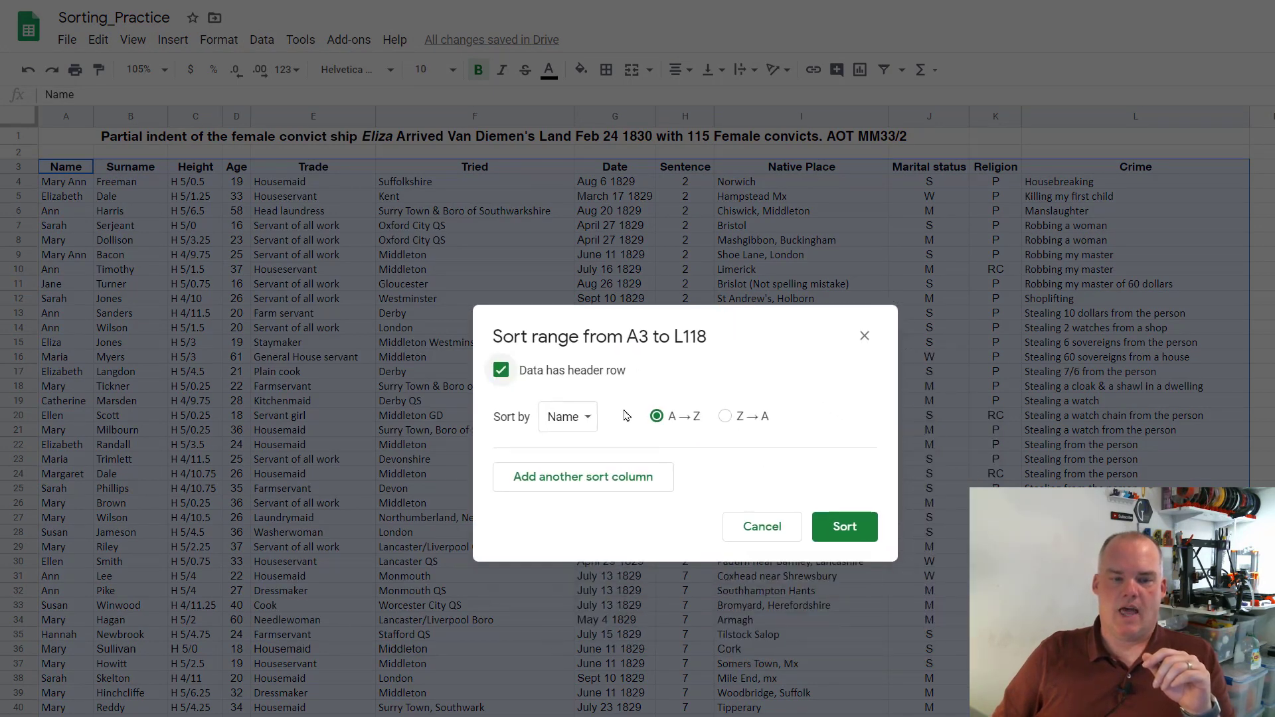
click(587, 417)
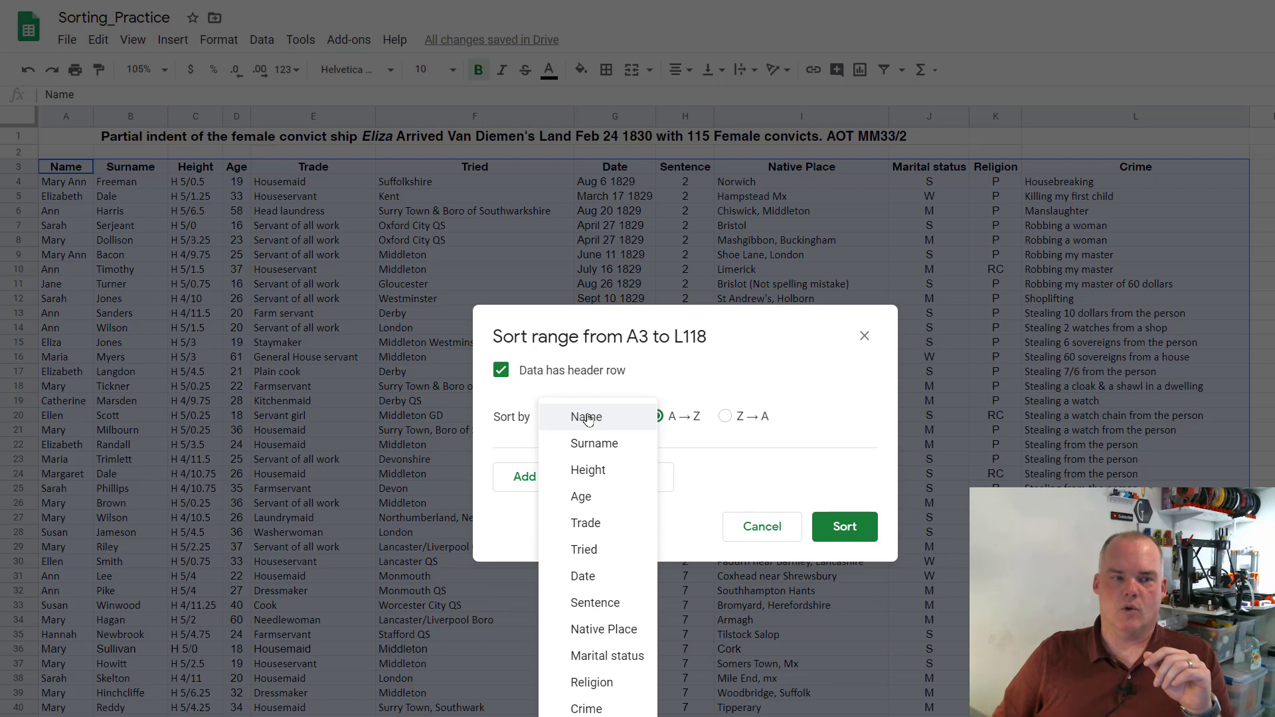
click(592, 471)
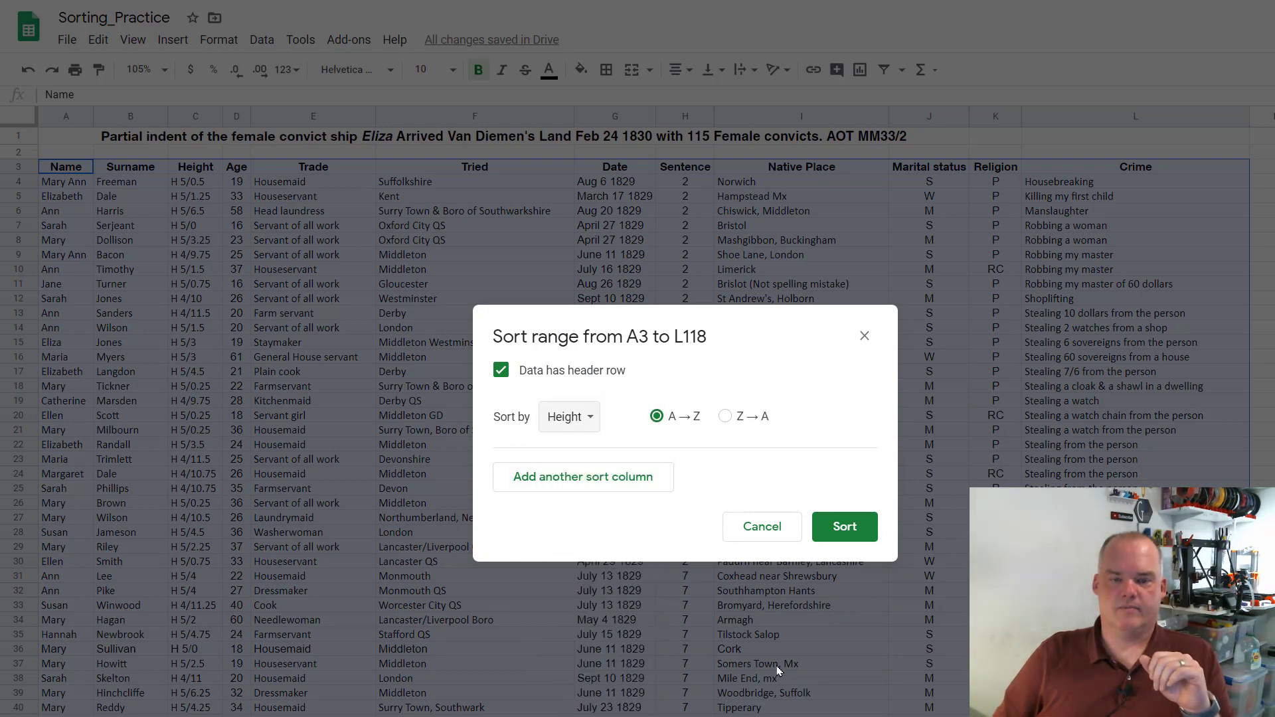
click(845, 527)
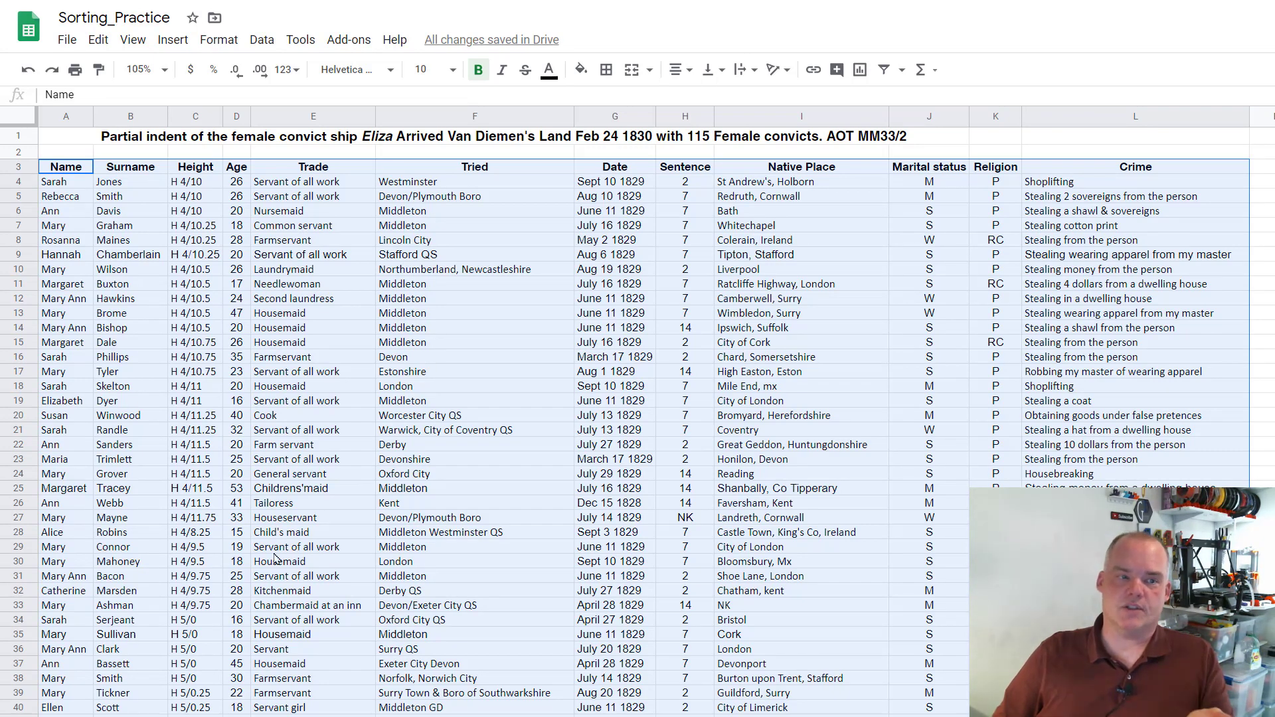
Step: Highlight the heights in cells C4:C27, then C28:C31, and examine the sorted order of the Height column
click(202, 171)
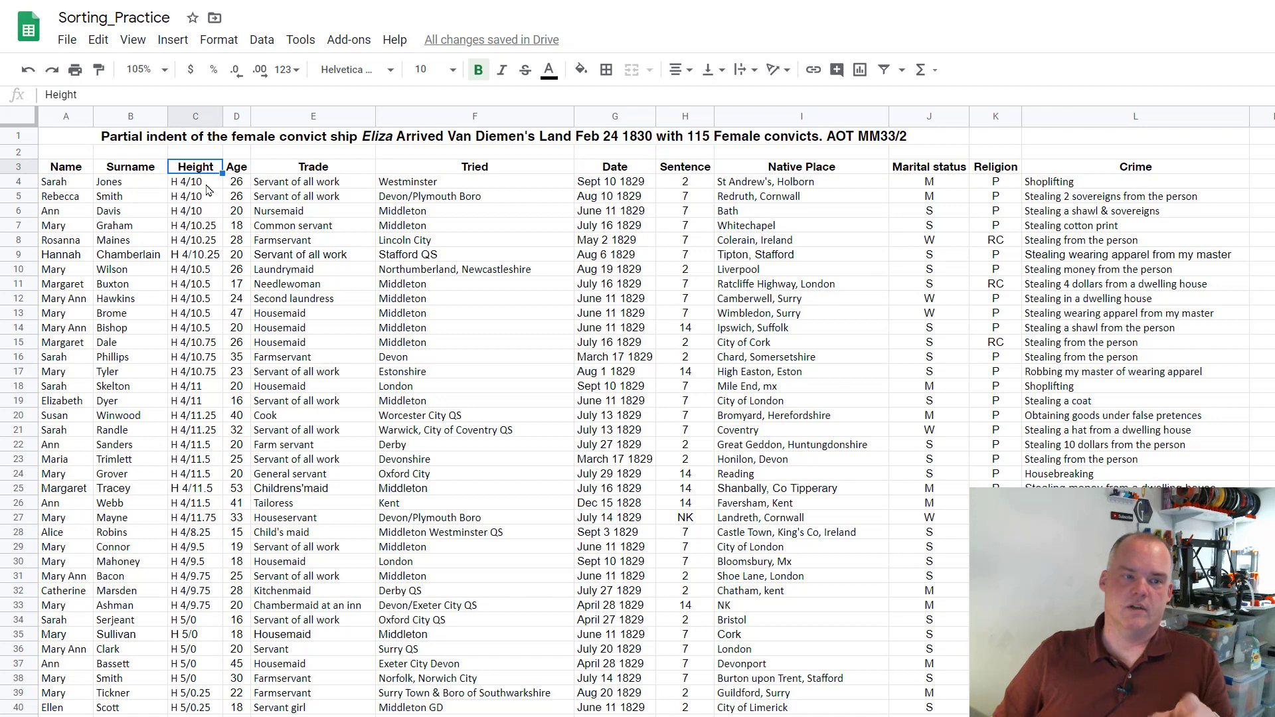
click(212, 186)
drag(211, 186, 212, 524)
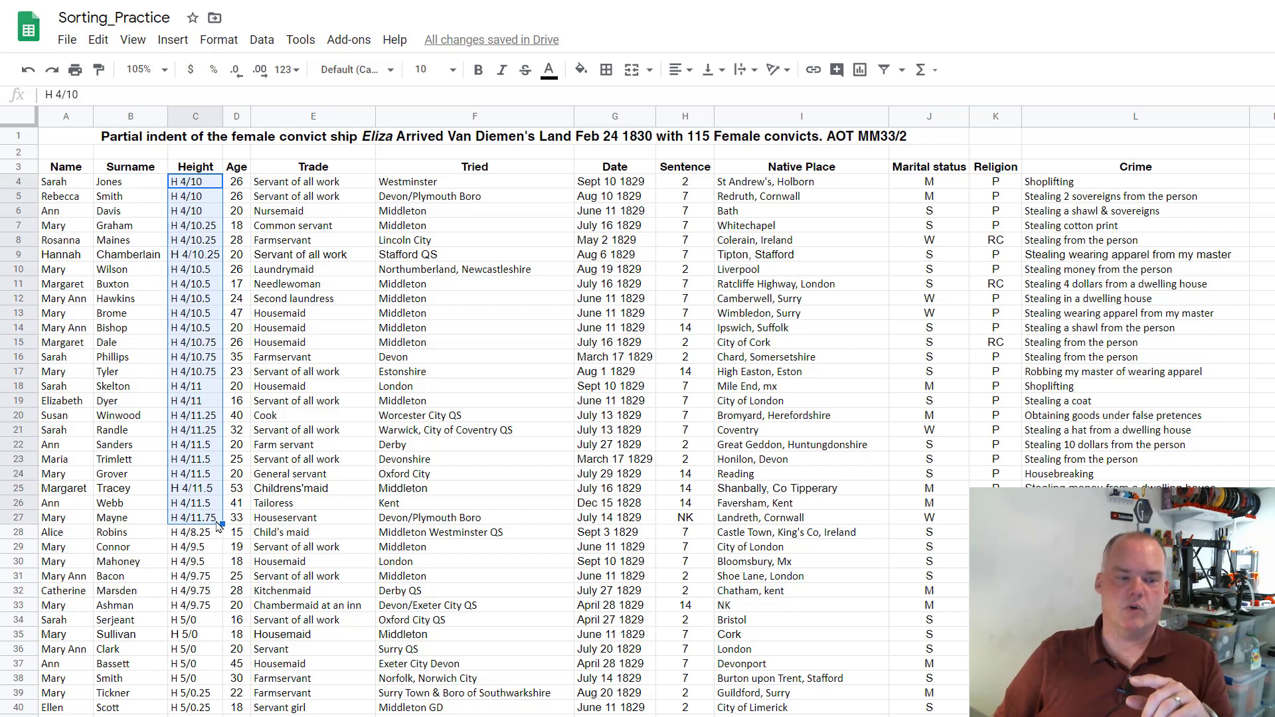
click(196, 535)
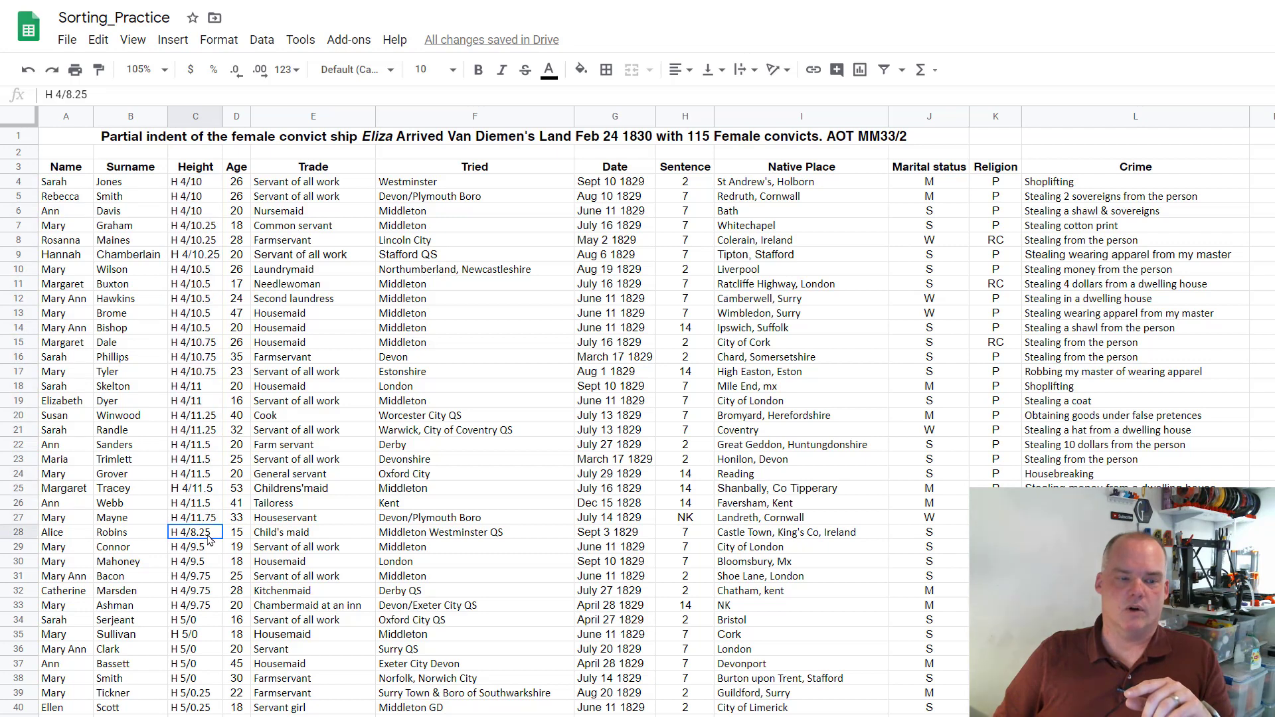
drag(210, 539, 330, 578)
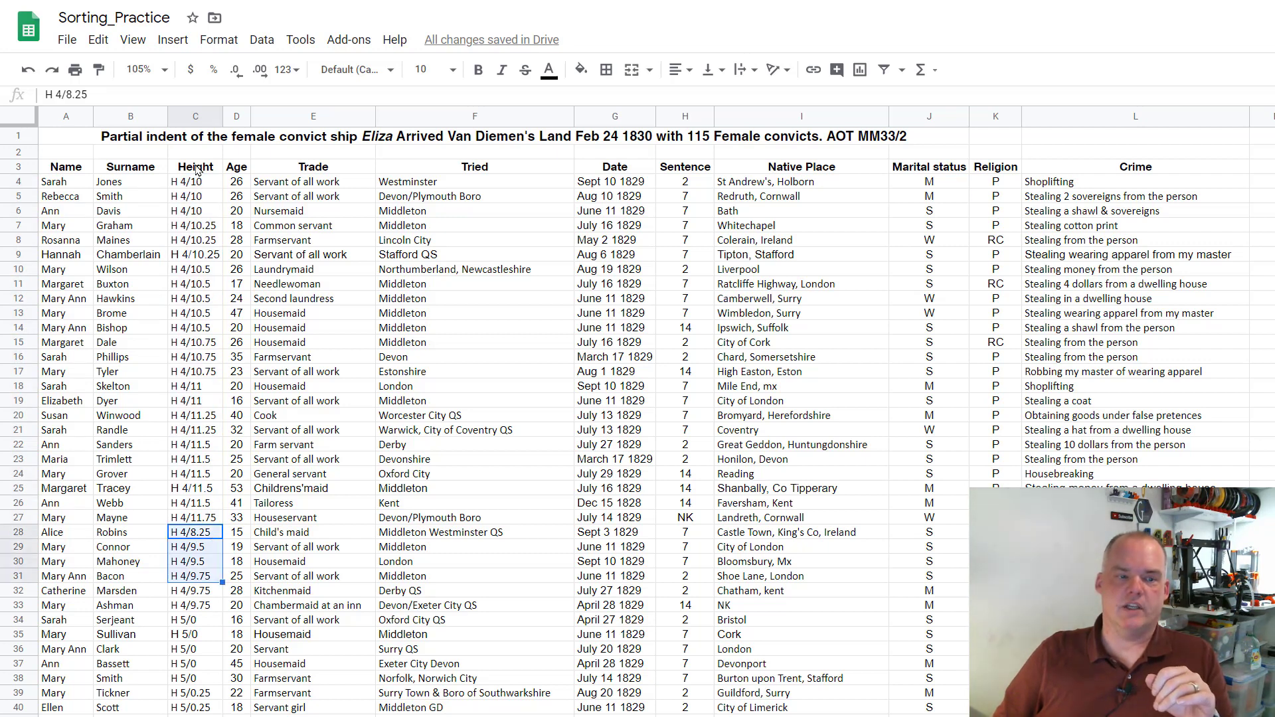
drag(196, 171, 200, 711)
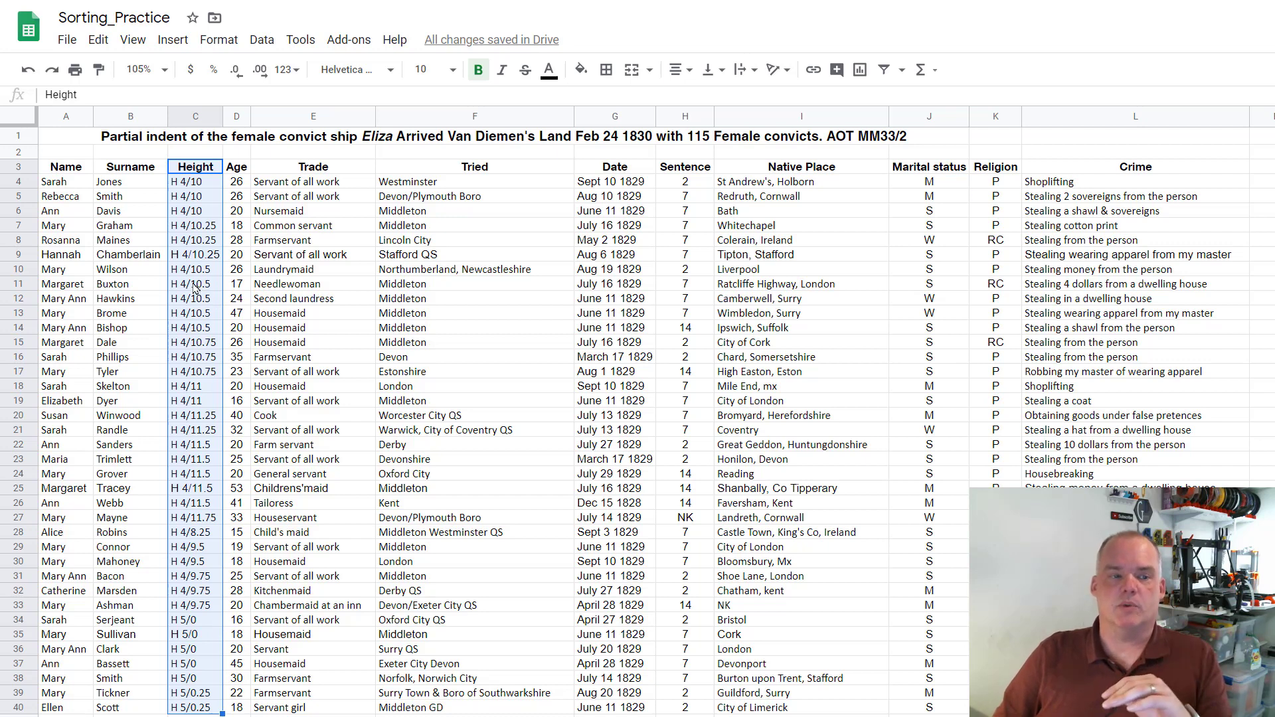
Step: Examine the parts of the height entry in cell C4: the letter H, the figures 4/10 and the slash
click(202, 186)
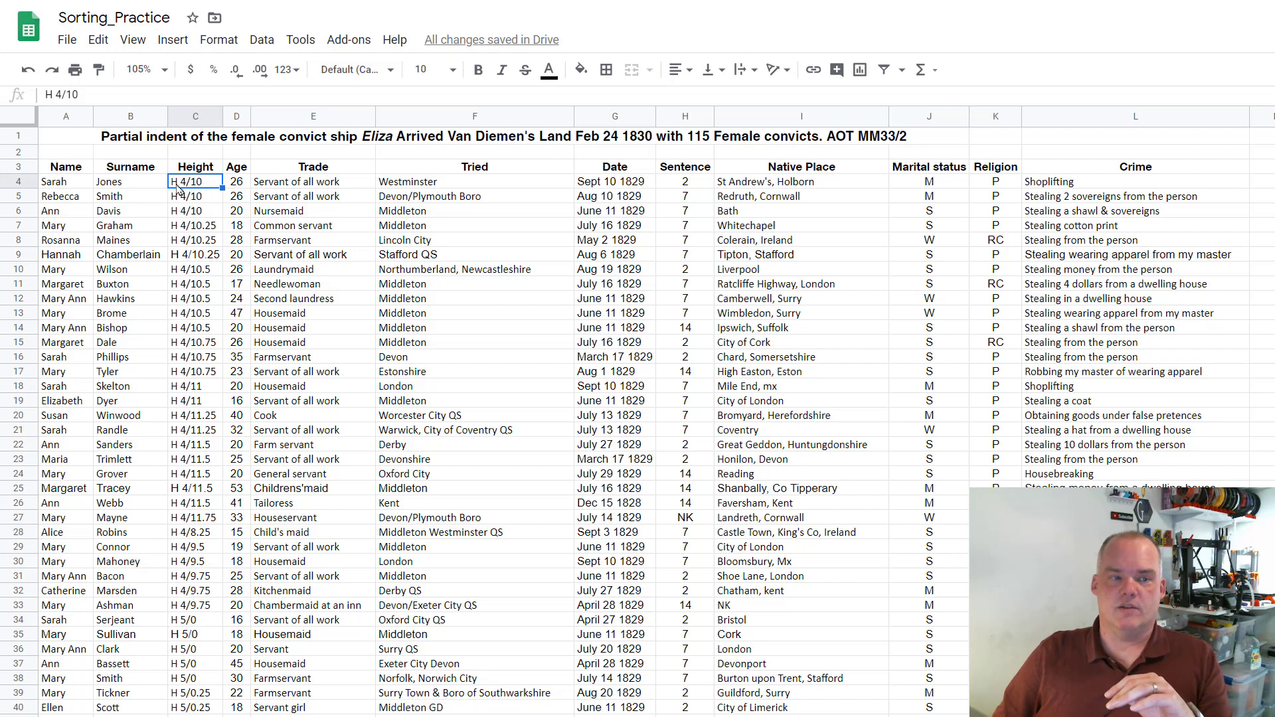
click(48, 94)
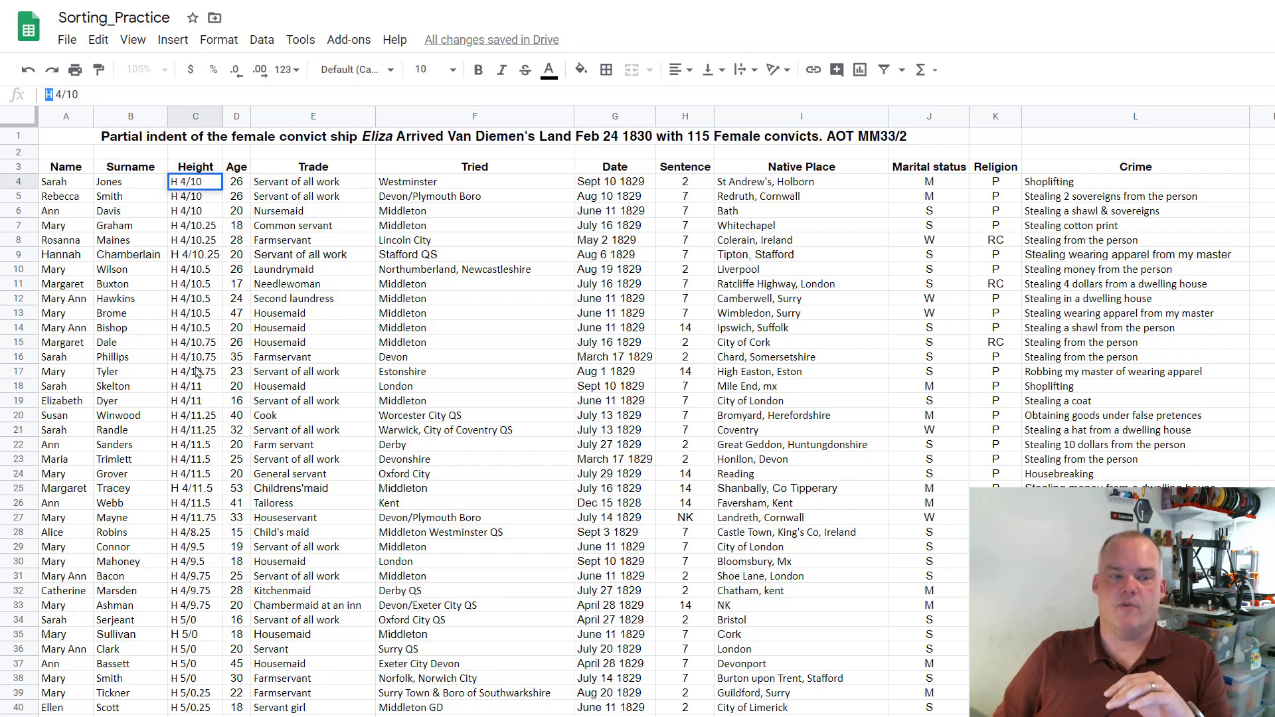
click(57, 94)
drag(58, 95, 81, 95)
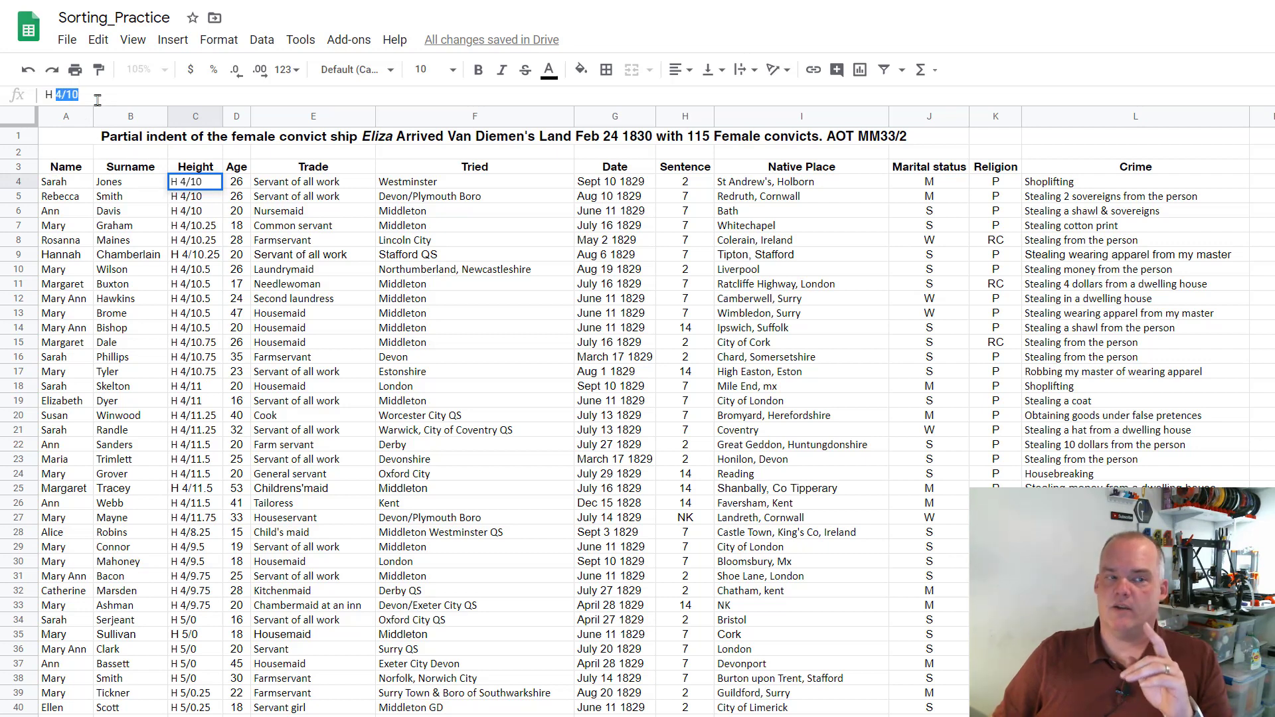
click(66, 95)
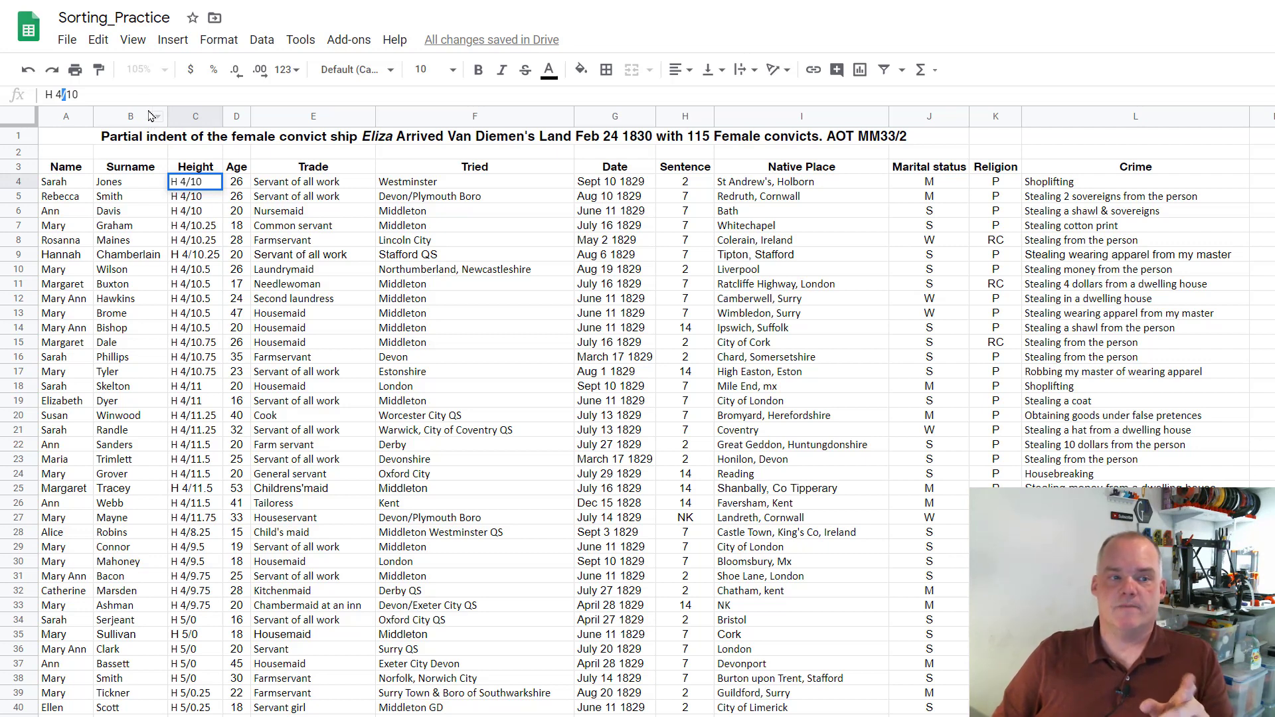
click(85, 100)
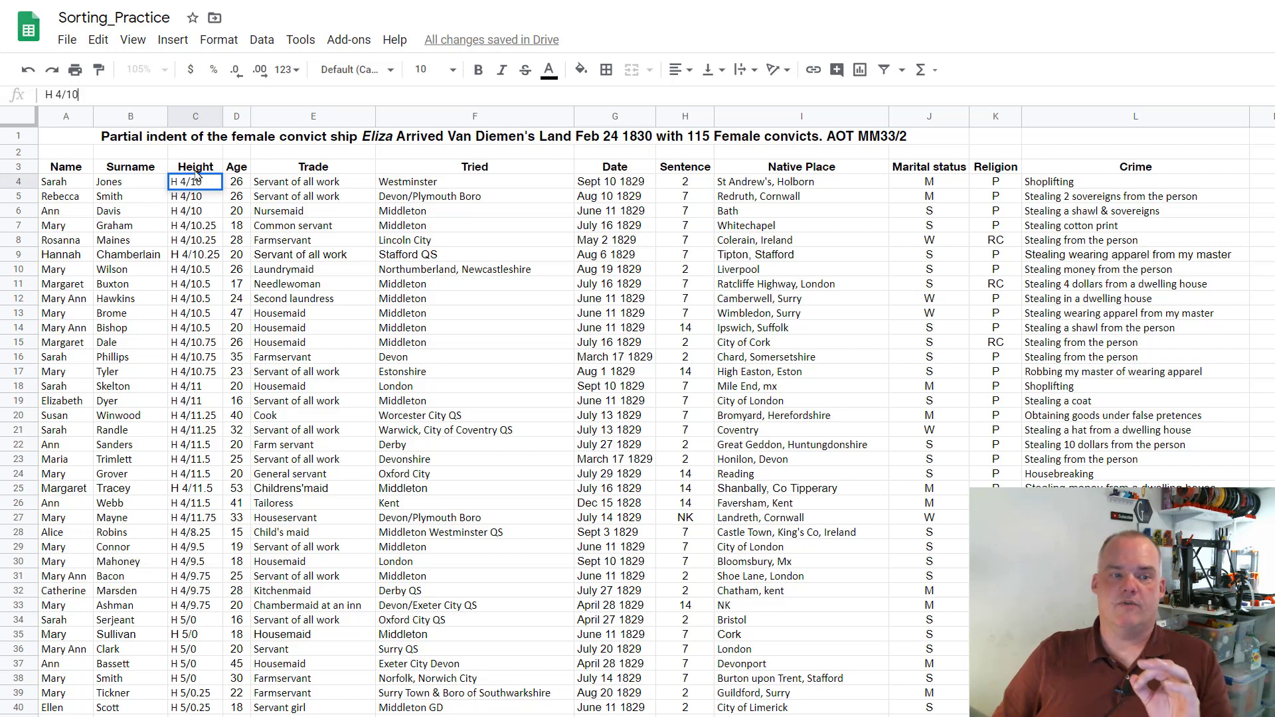
Step: Highlight the Height column from its header, then cells C3:C31, to review how the entries are ordered
click(198, 171)
drag(197, 187, 189, 716)
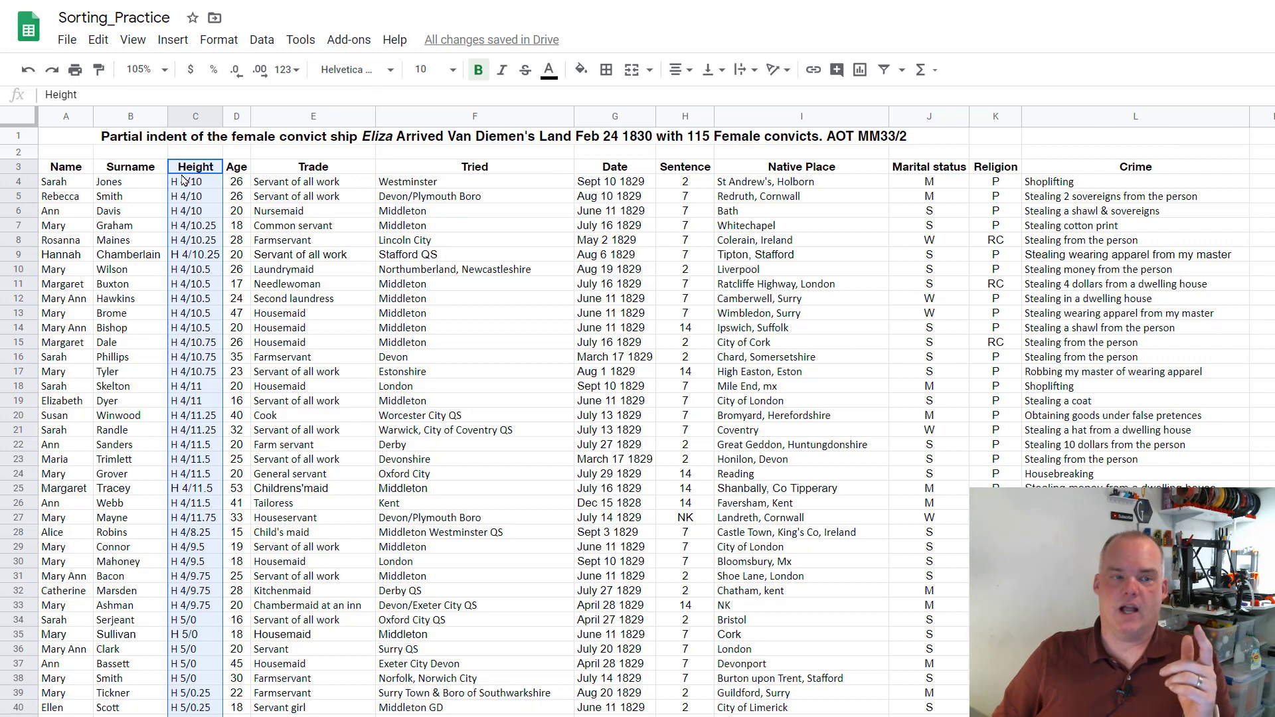
click(209, 185)
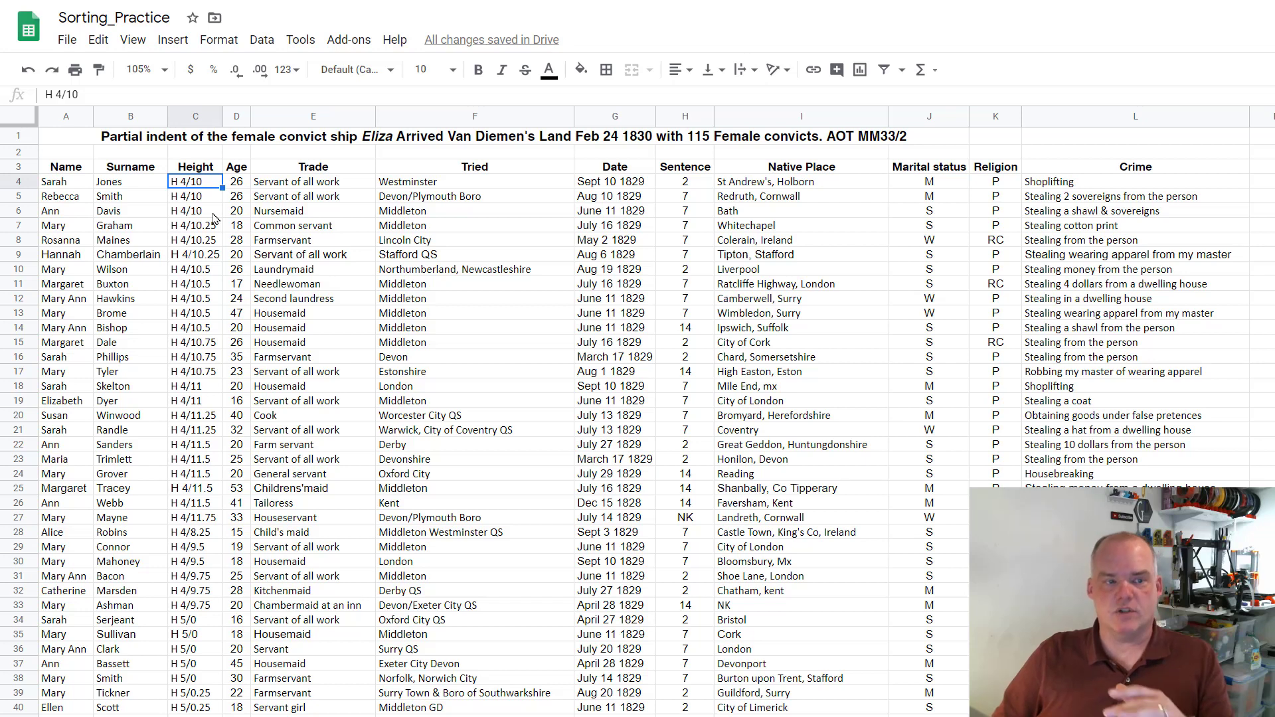
click(203, 153)
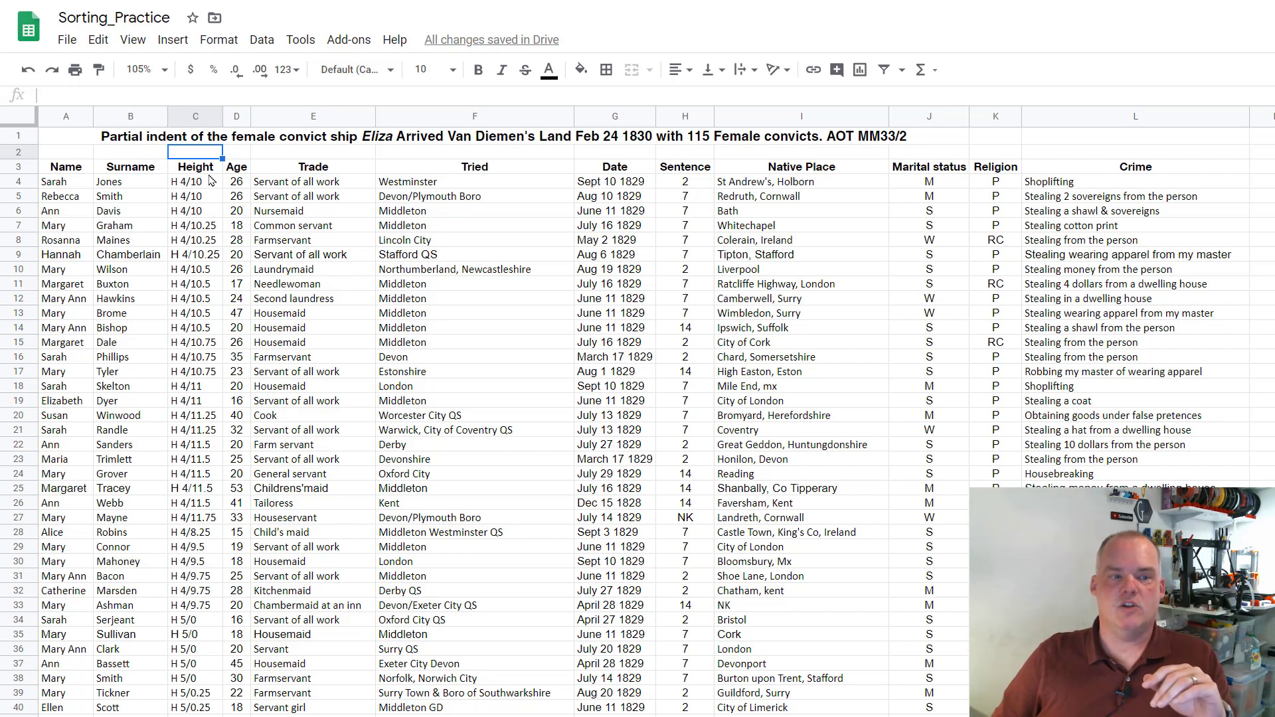
drag(202, 170, 215, 576)
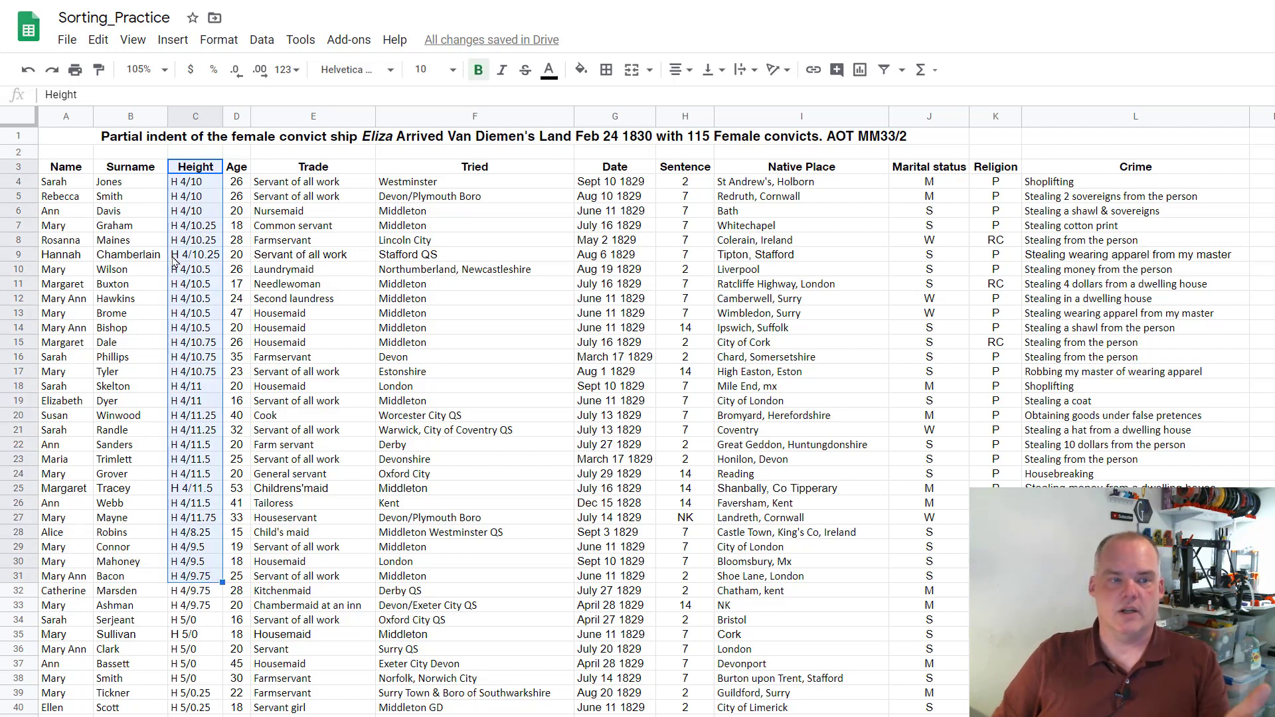
Step: Go through the individual height entries one by one from cell C4 to C14
click(202, 184)
click(202, 198)
click(203, 210)
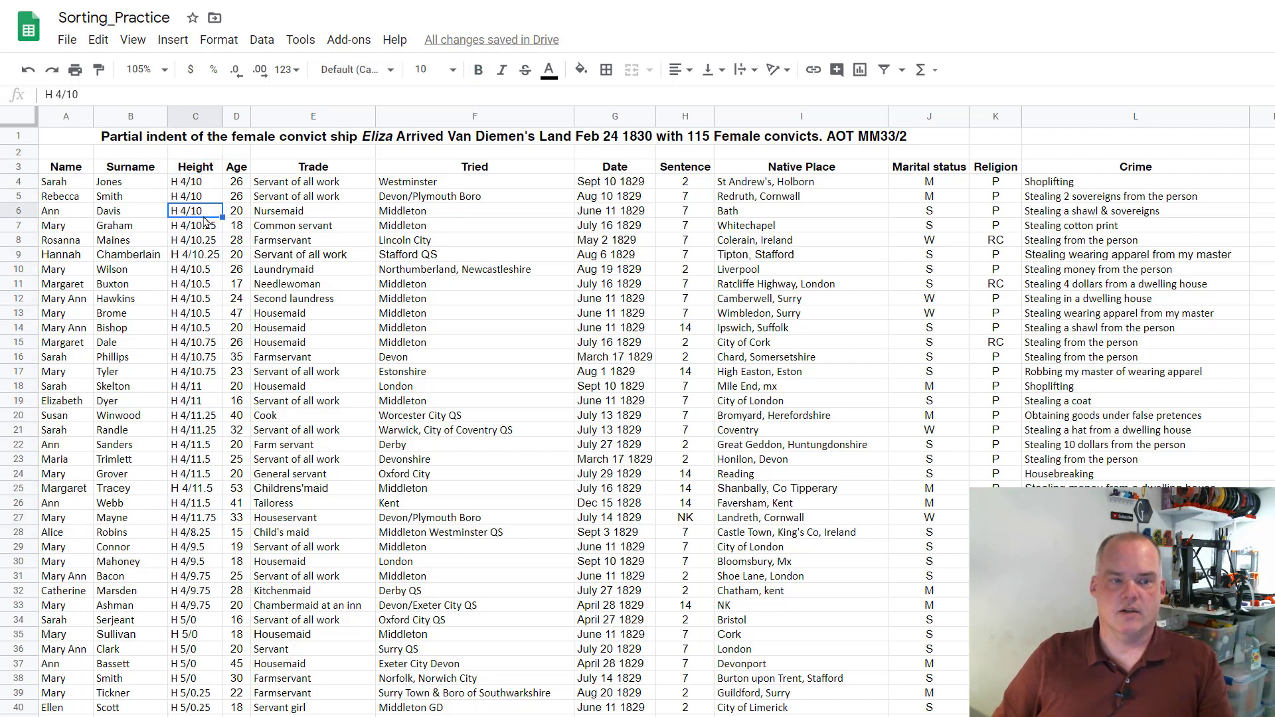
click(204, 225)
click(206, 239)
click(205, 255)
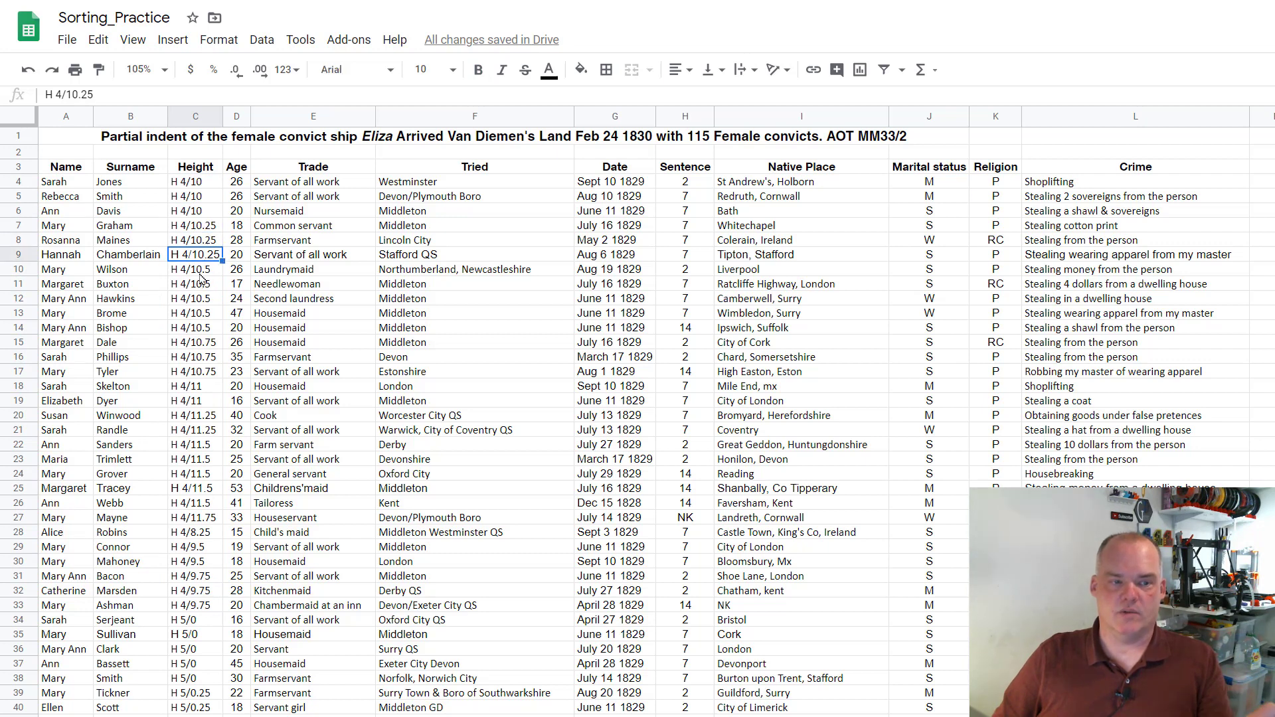
click(203, 271)
click(206, 285)
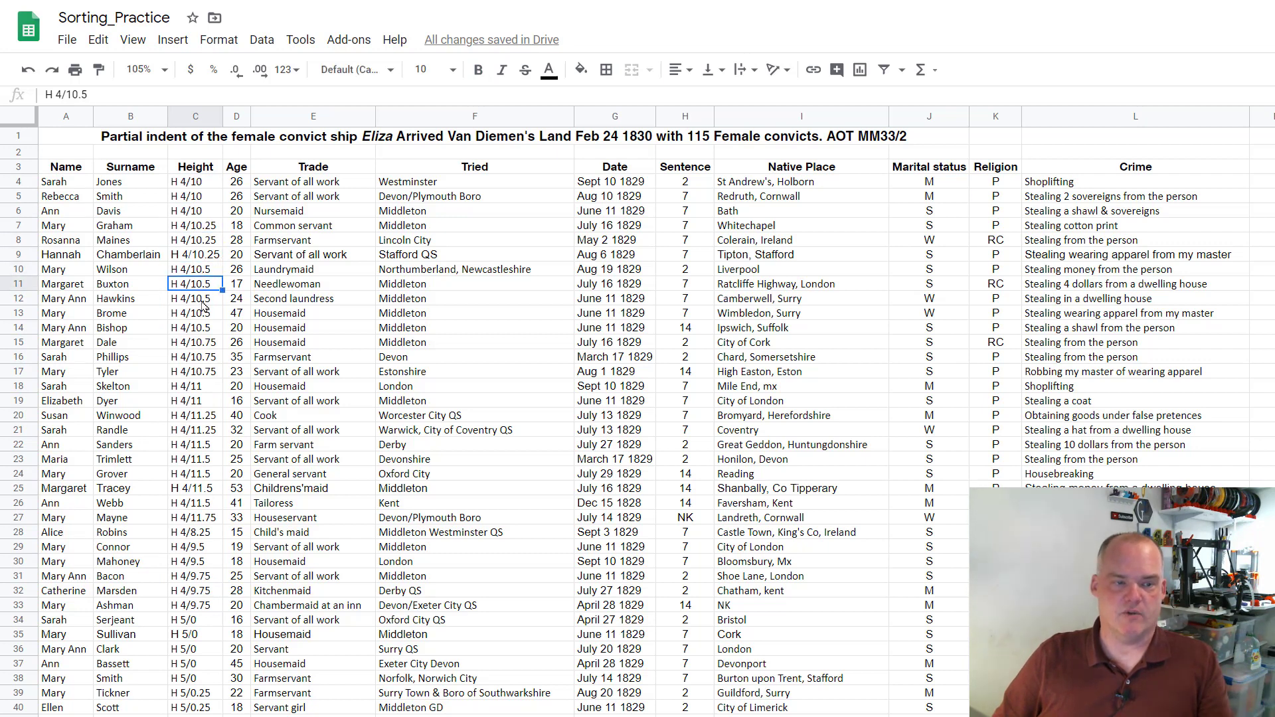
click(203, 302)
click(205, 316)
click(204, 331)
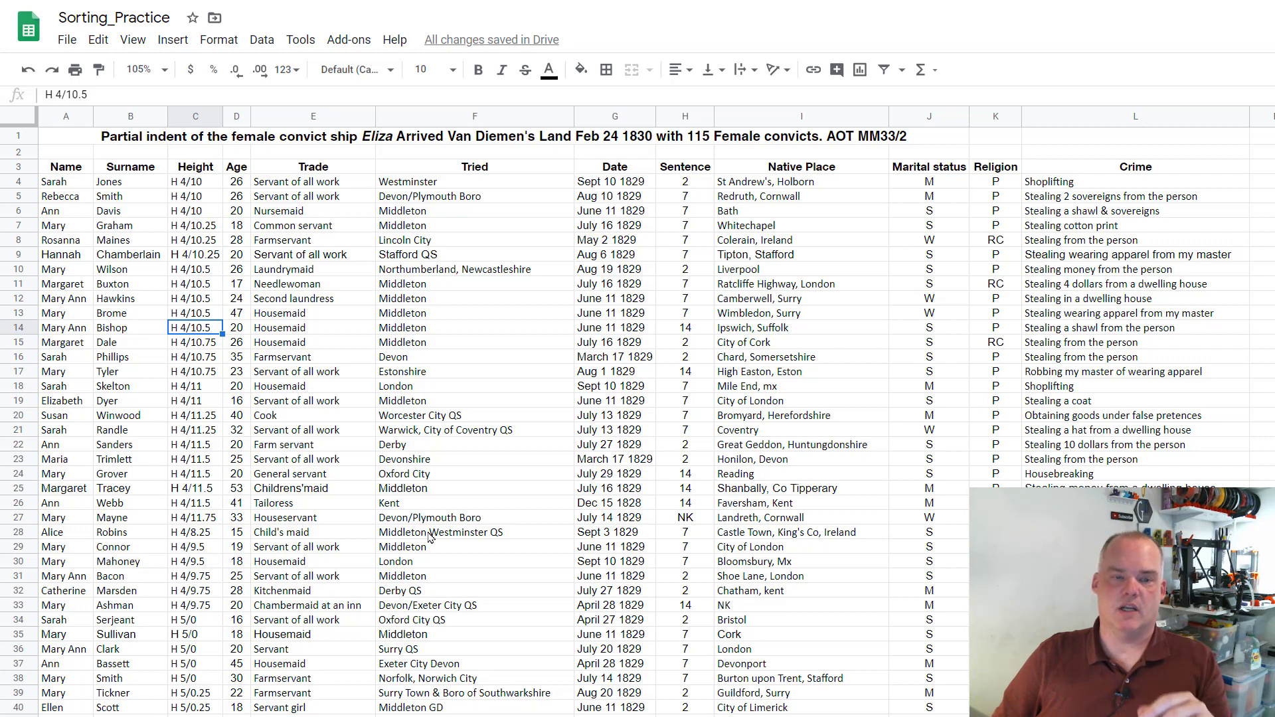
Step: Sort the whole table A3:L118 by Date, A → Z, treating the first row as a header row
click(71, 170)
drag(71, 169, 1076, 171)
drag(1082, 221, 1082, 713)
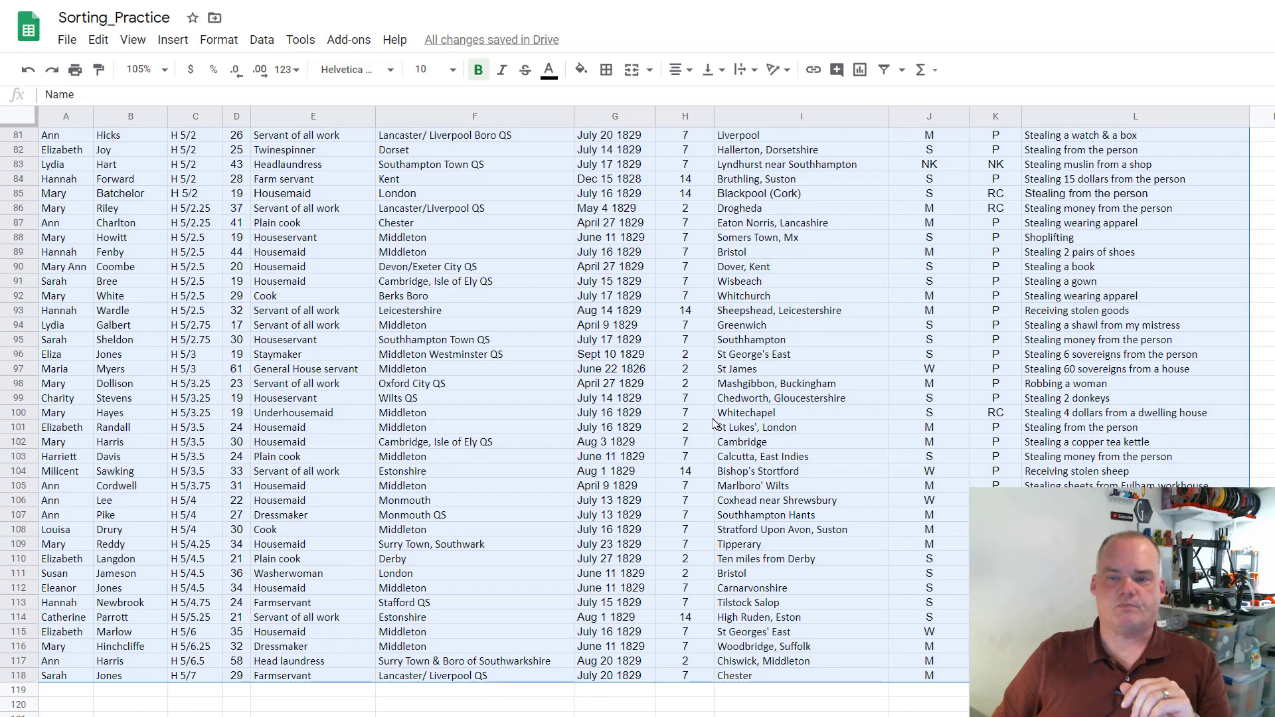
scroll(708, 420, up, 4)
scroll(707, 419, up, 15)
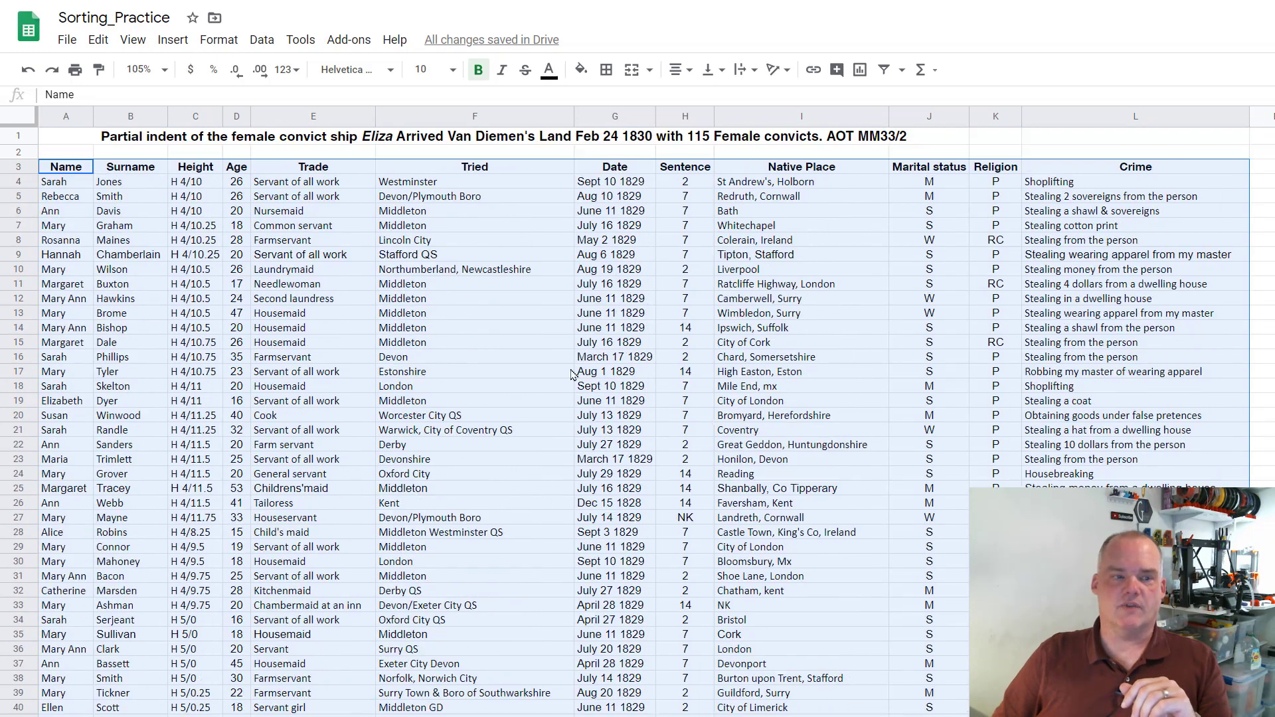
click(219, 40)
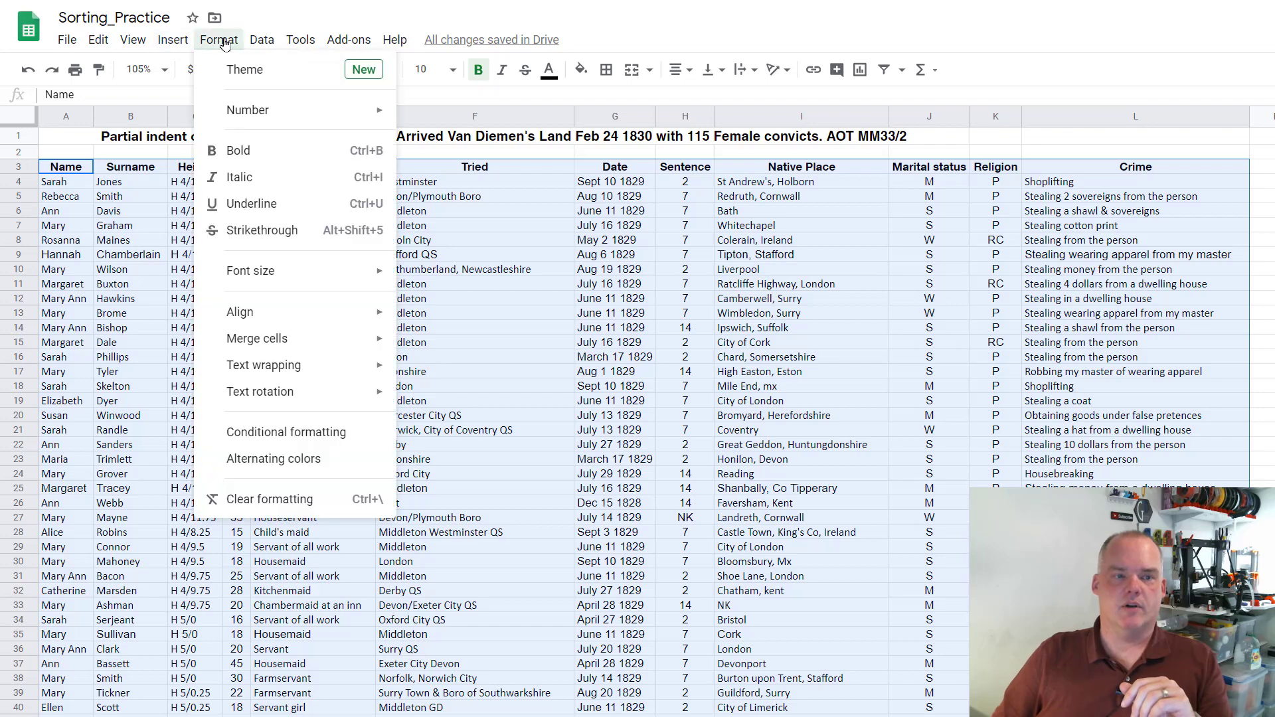
mouse_move(260, 41)
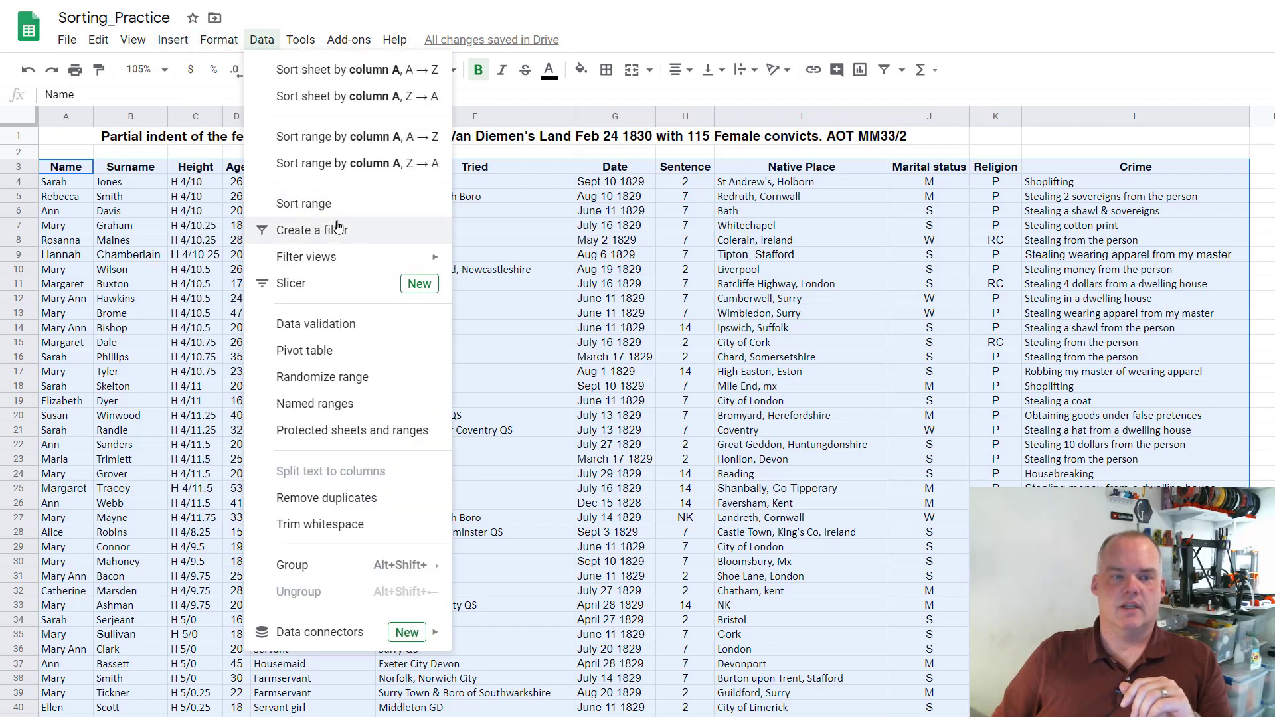
click(322, 205)
click(632, 473)
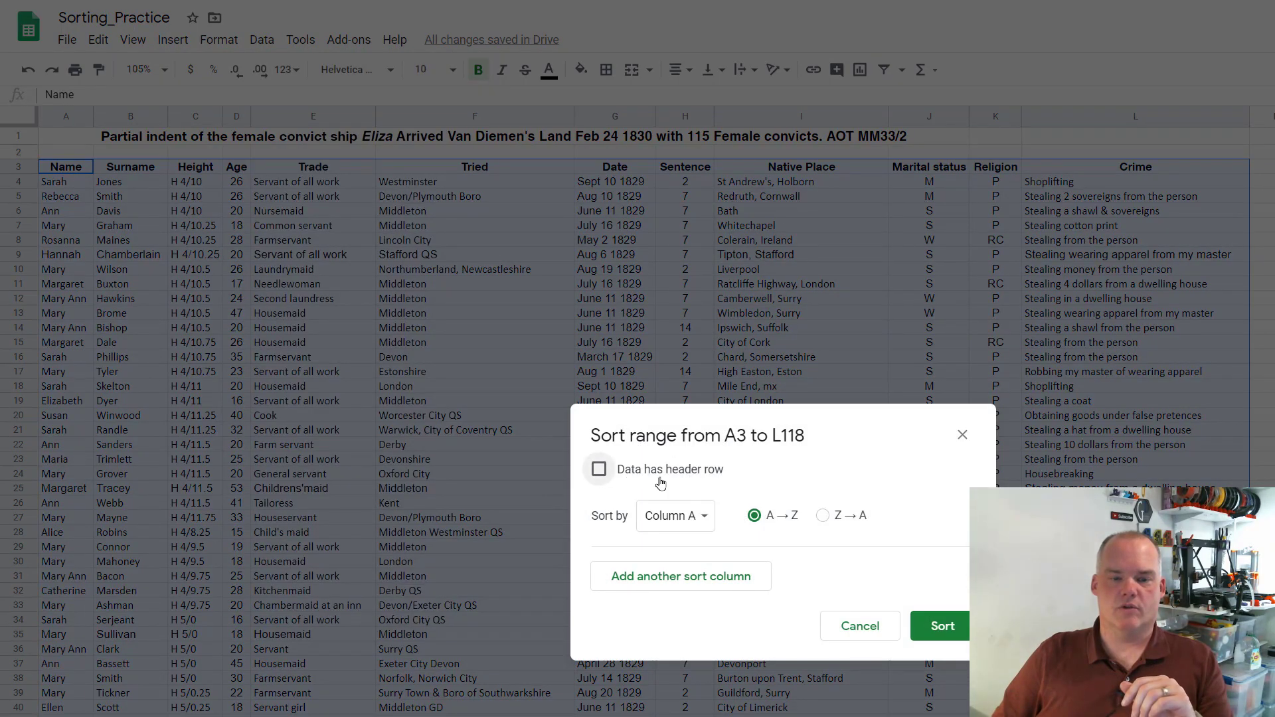
drag(821, 431, 682, 323)
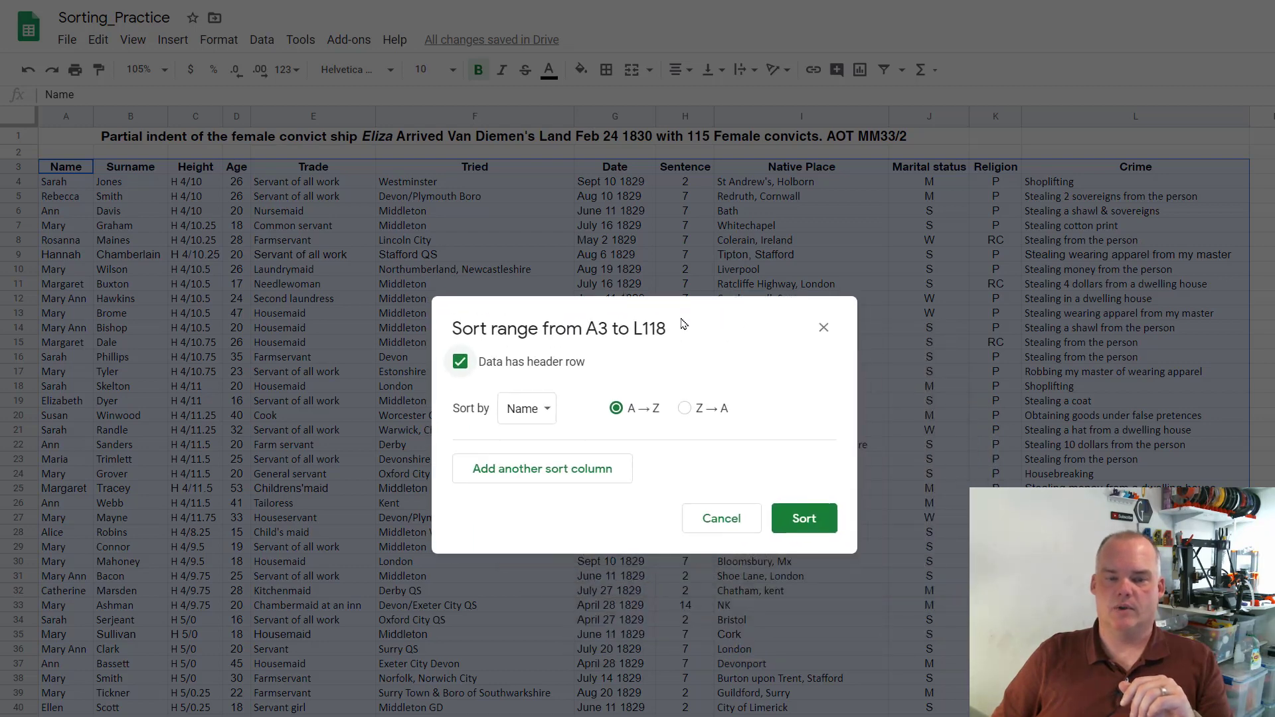
click(532, 412)
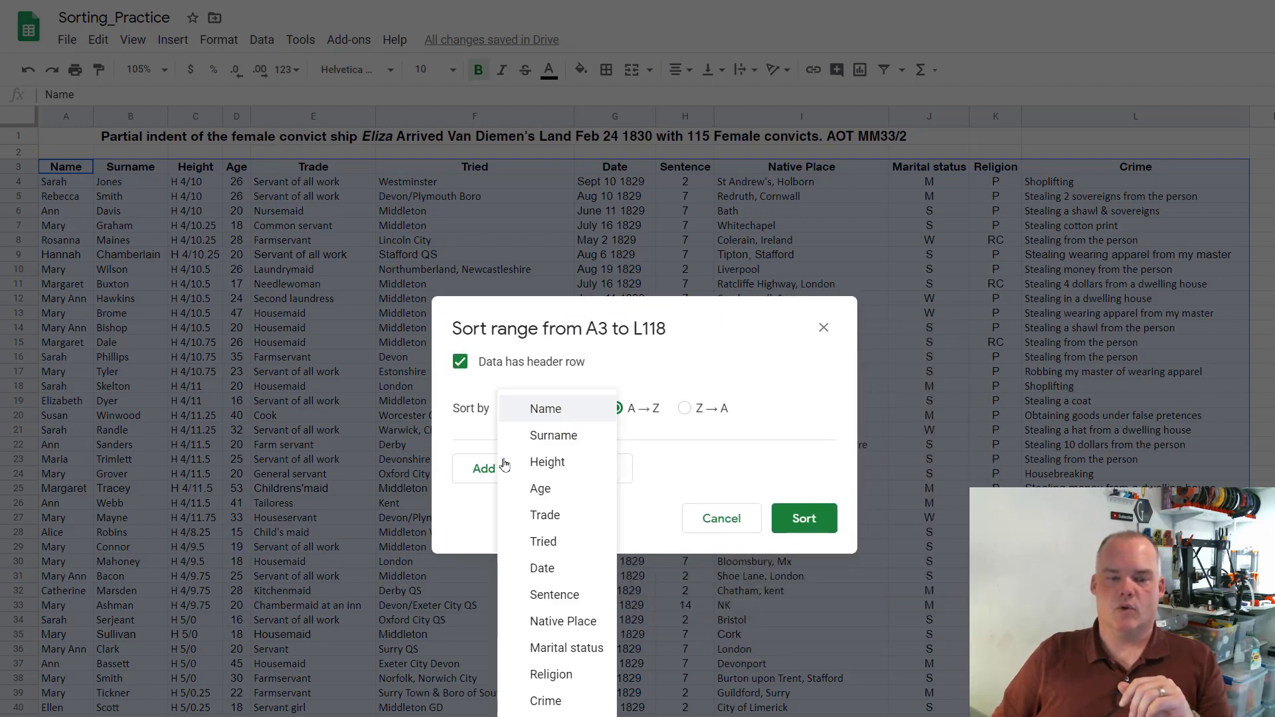
click(535, 573)
click(801, 518)
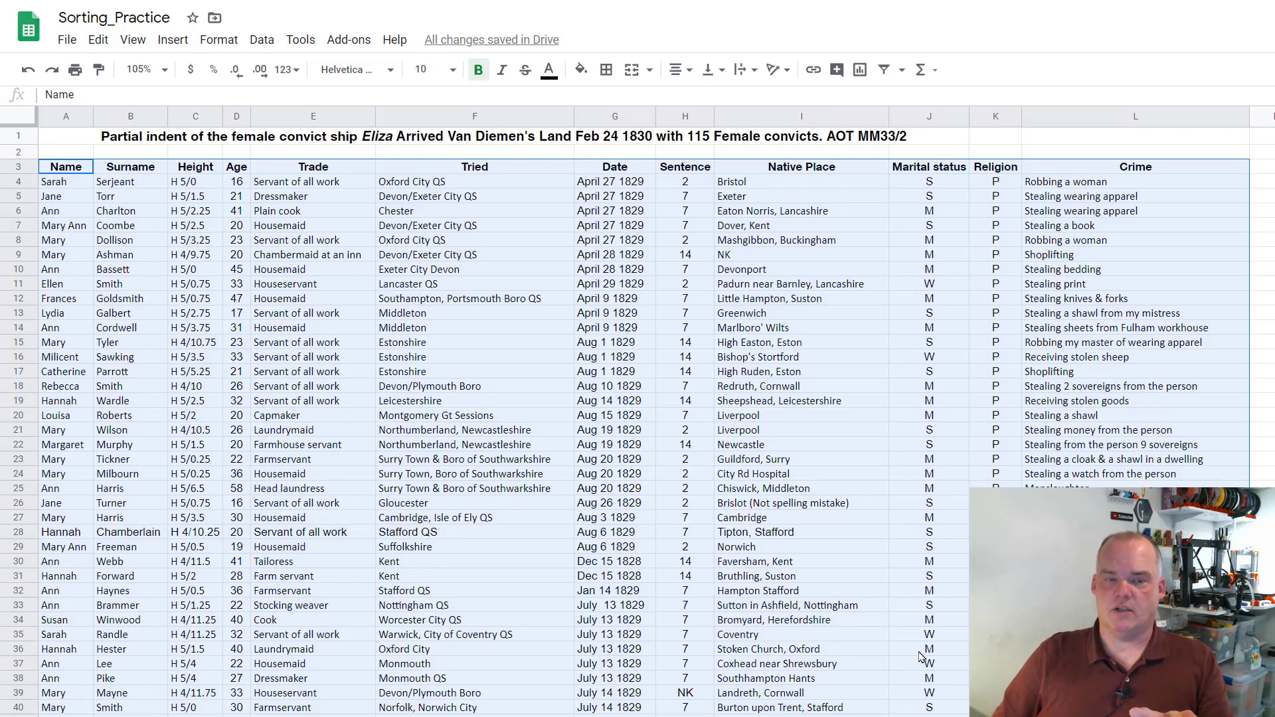
key(ctrl+c)
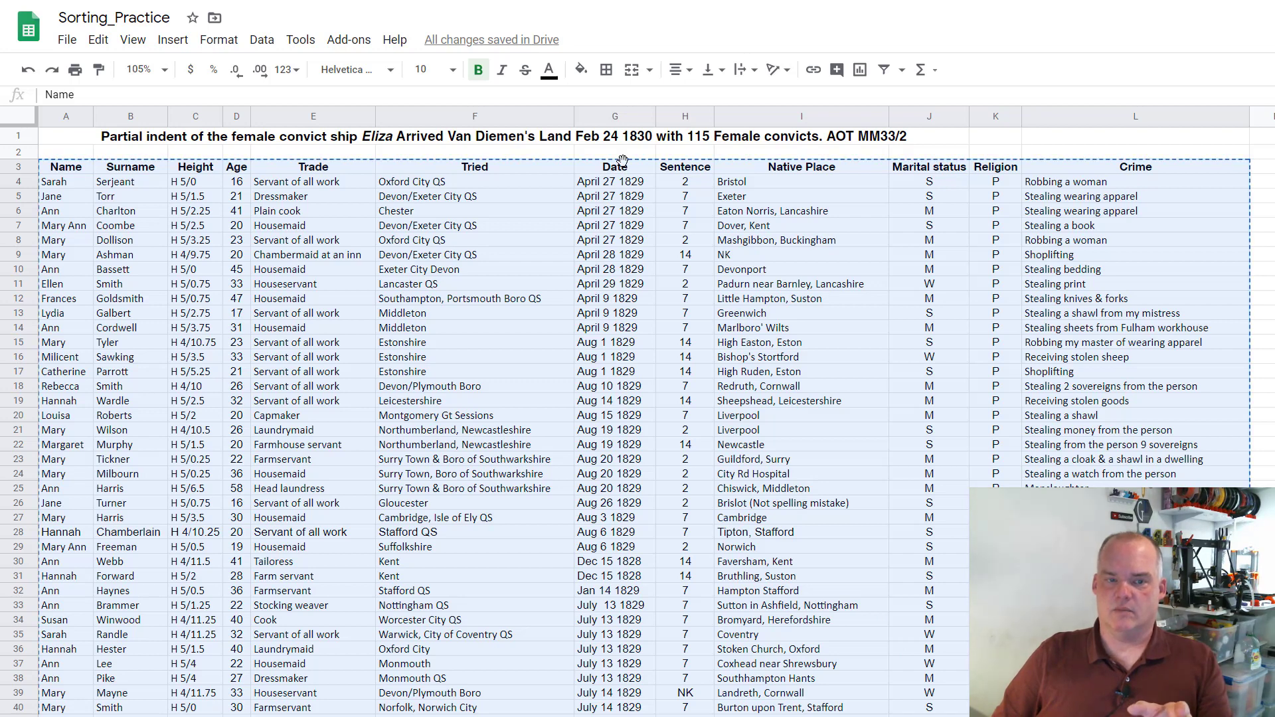
Step: Highlight the Date column and its entries in G4:G35 to examine their order, then compare the heights in C3:C17
drag(623, 163, 621, 714)
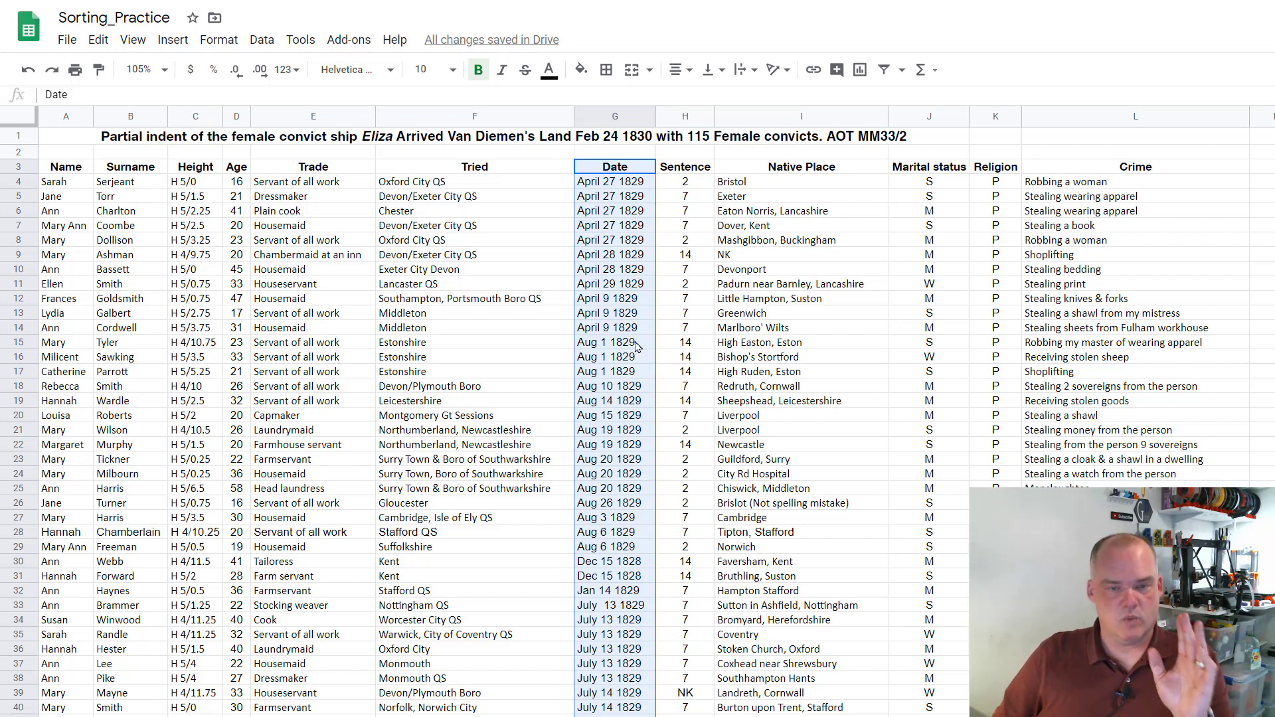
click(624, 183)
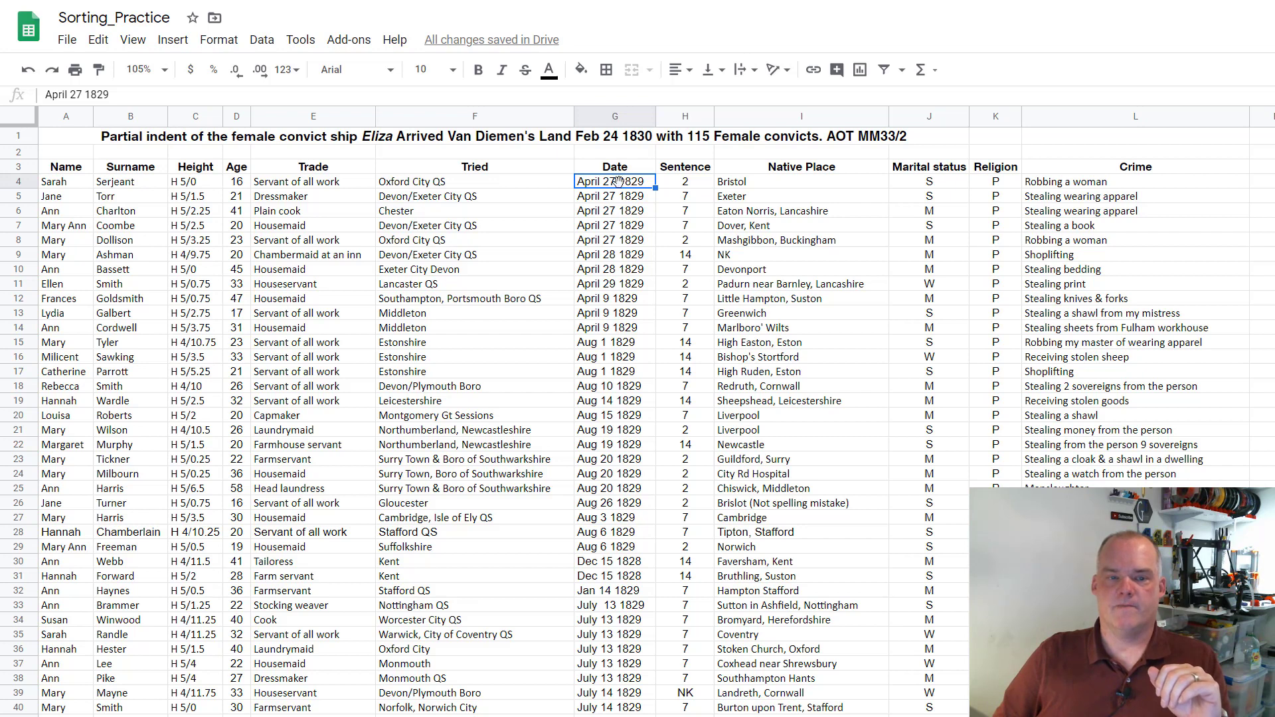
drag(622, 185, 620, 562)
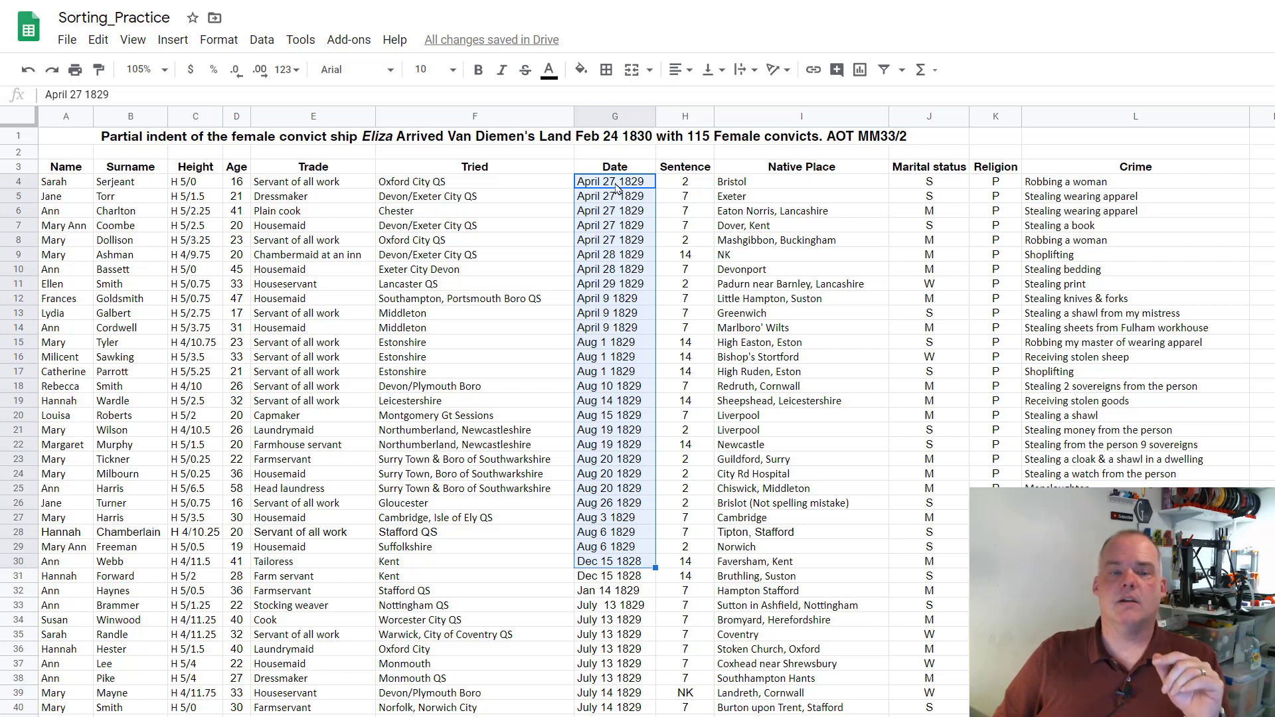
drag(619, 186, 618, 226)
drag(602, 295, 617, 636)
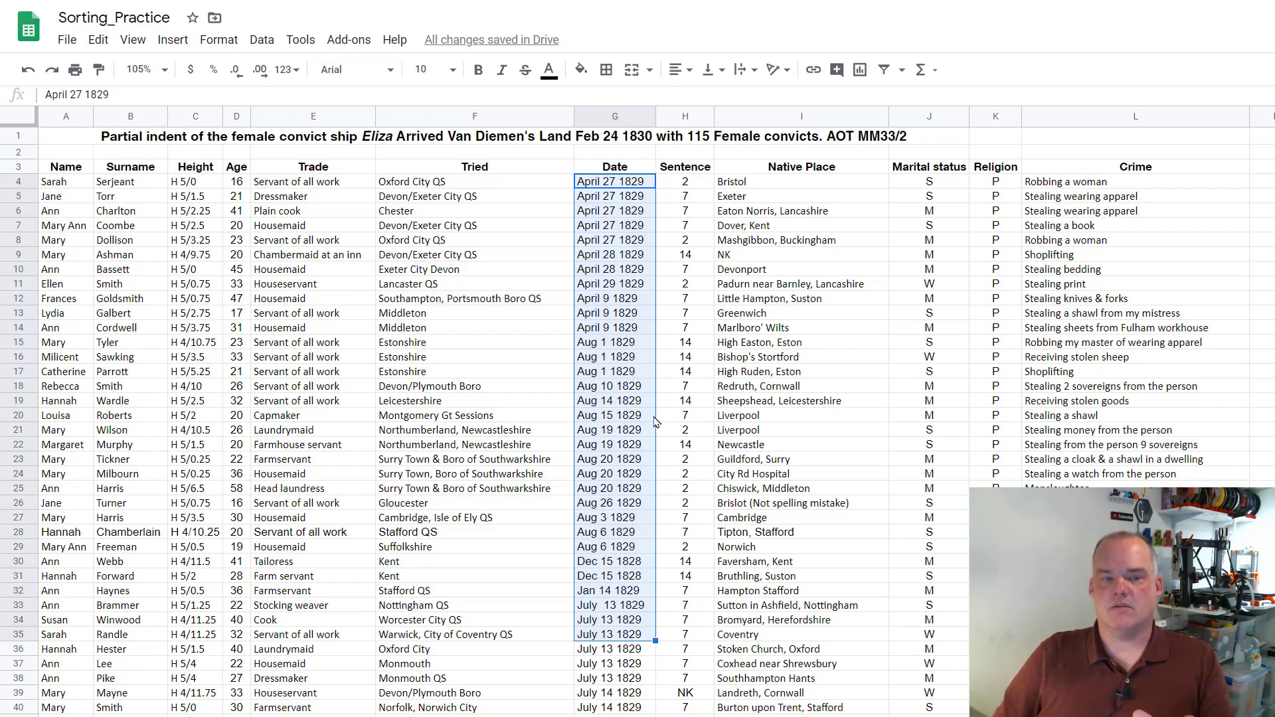
drag(211, 167, 211, 371)
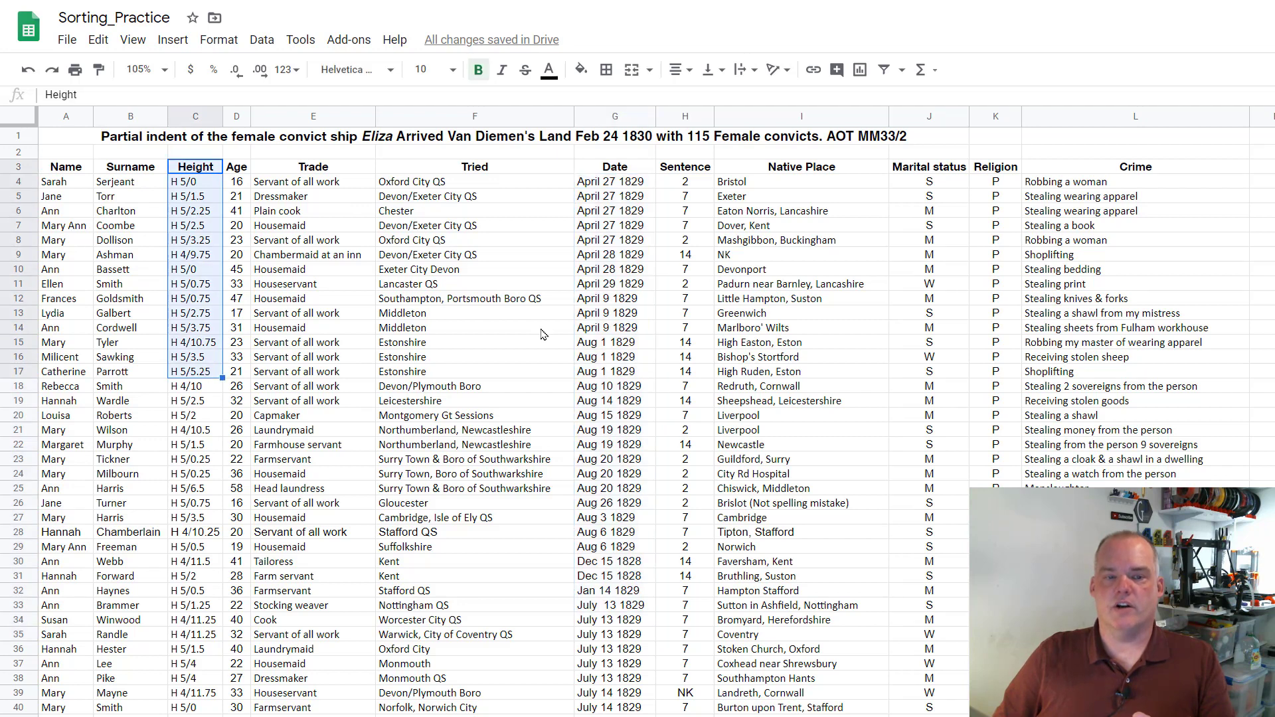
click(617, 171)
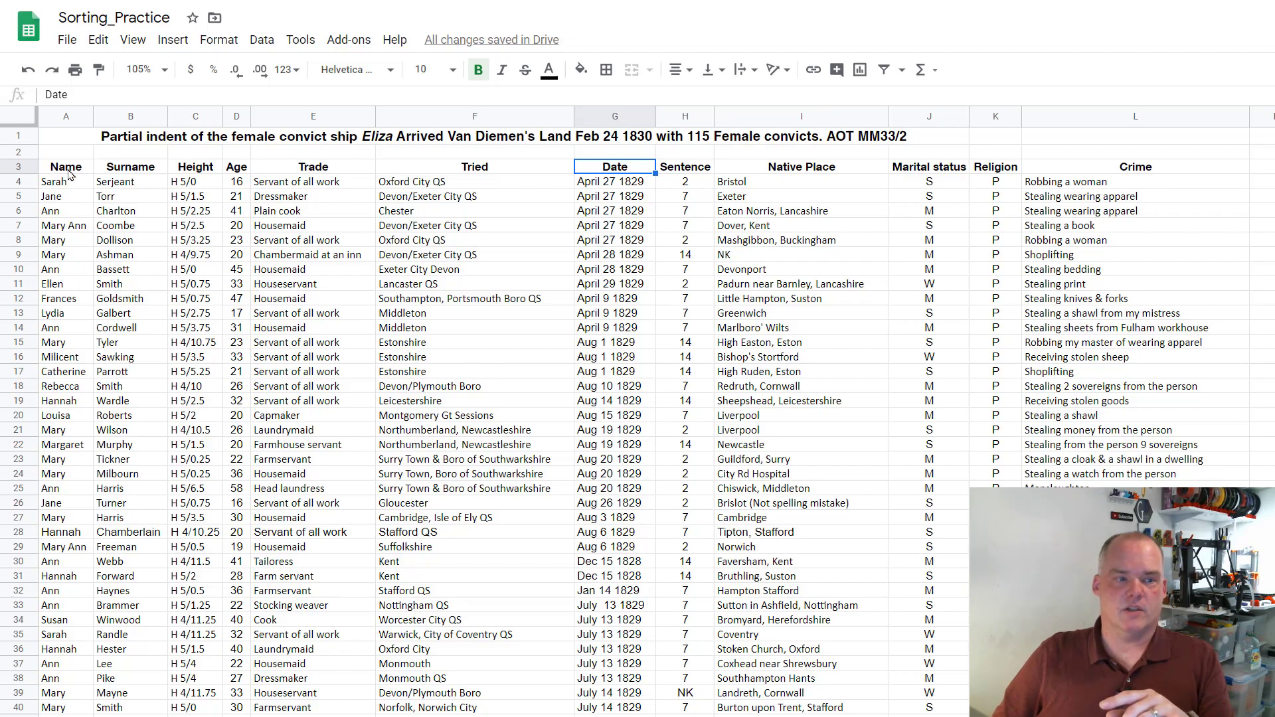
Step: Select the whole table A3:L118 and start a range sort that treats the first row as a header row
drag(69, 174, 1157, 305)
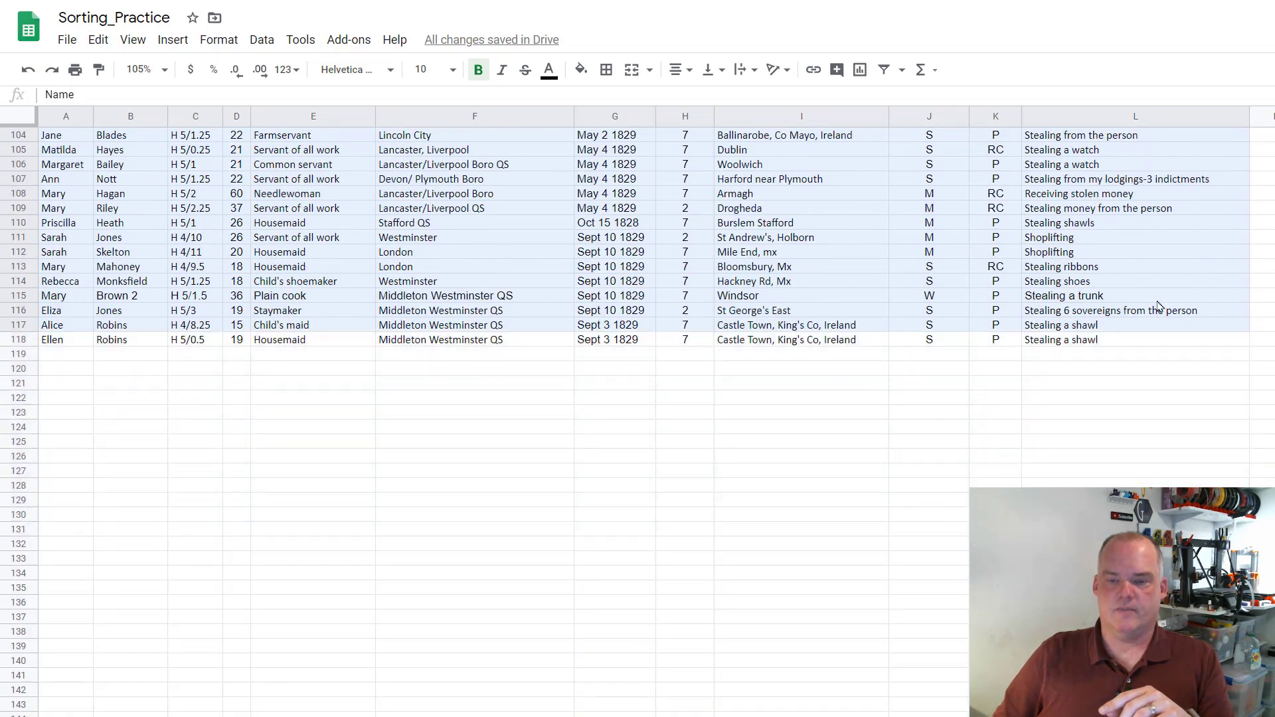
drag(1157, 305, 1157, 299)
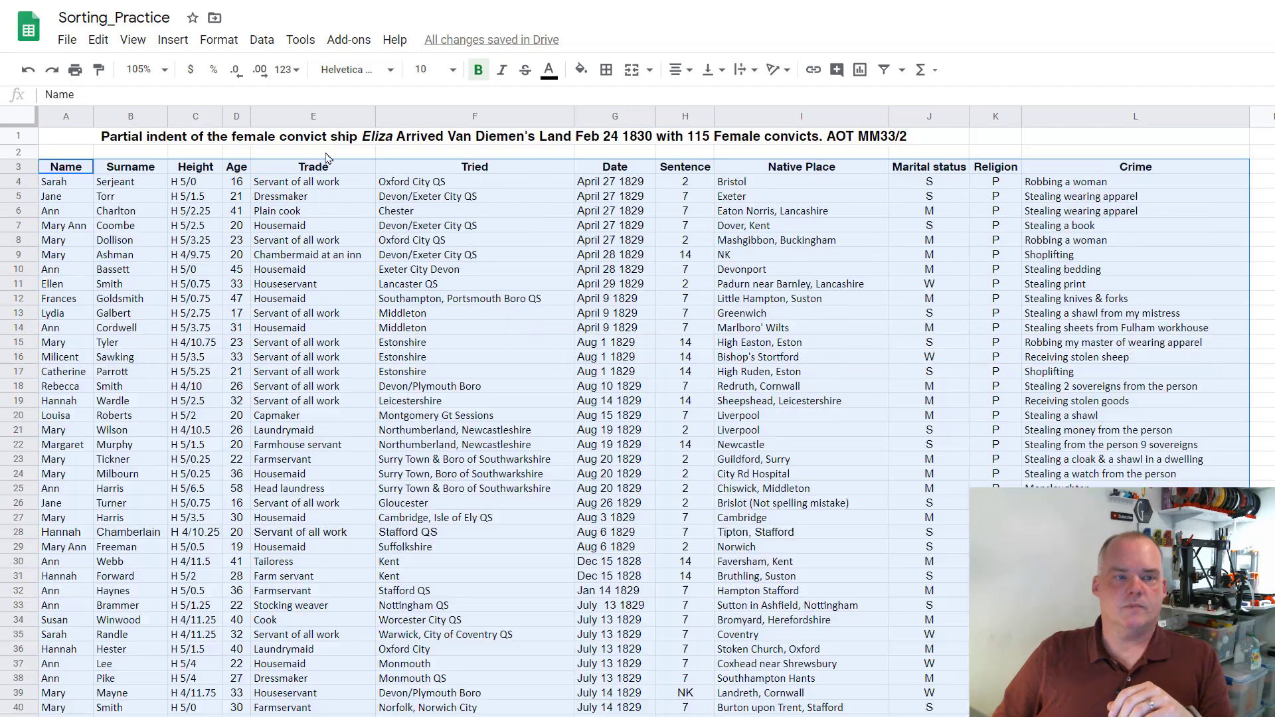
click(261, 41)
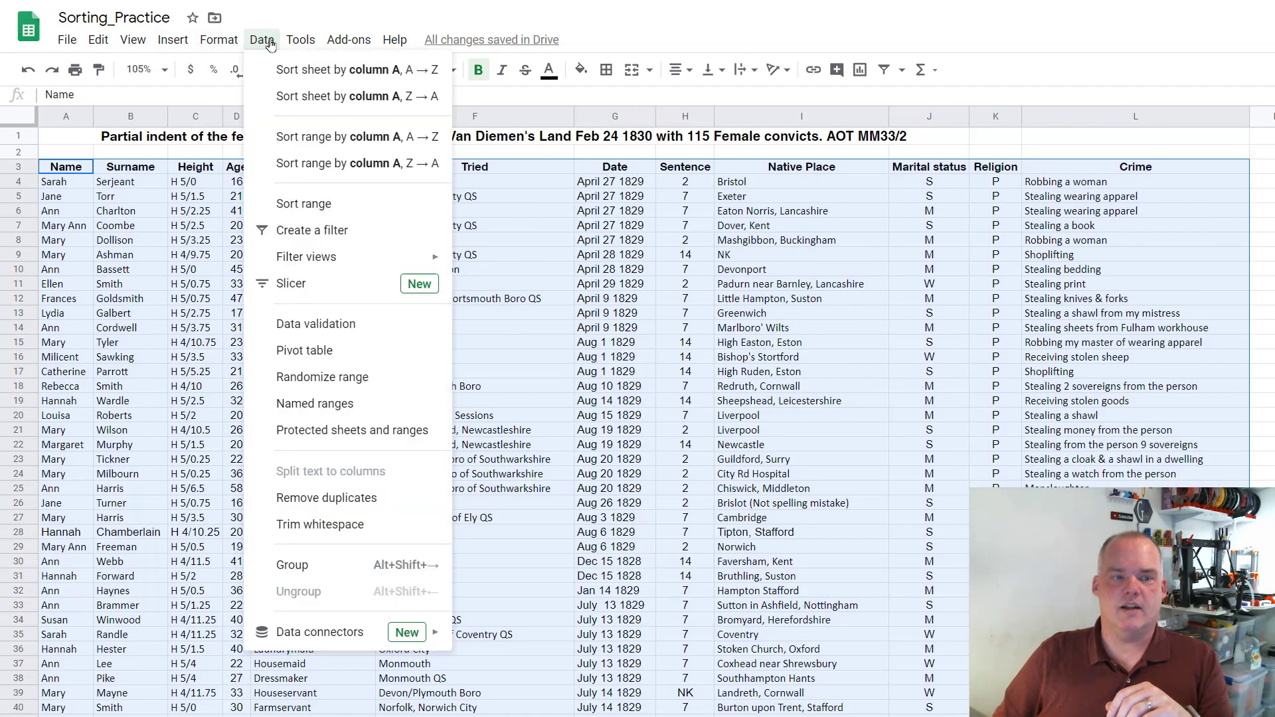
click(346, 205)
click(599, 469)
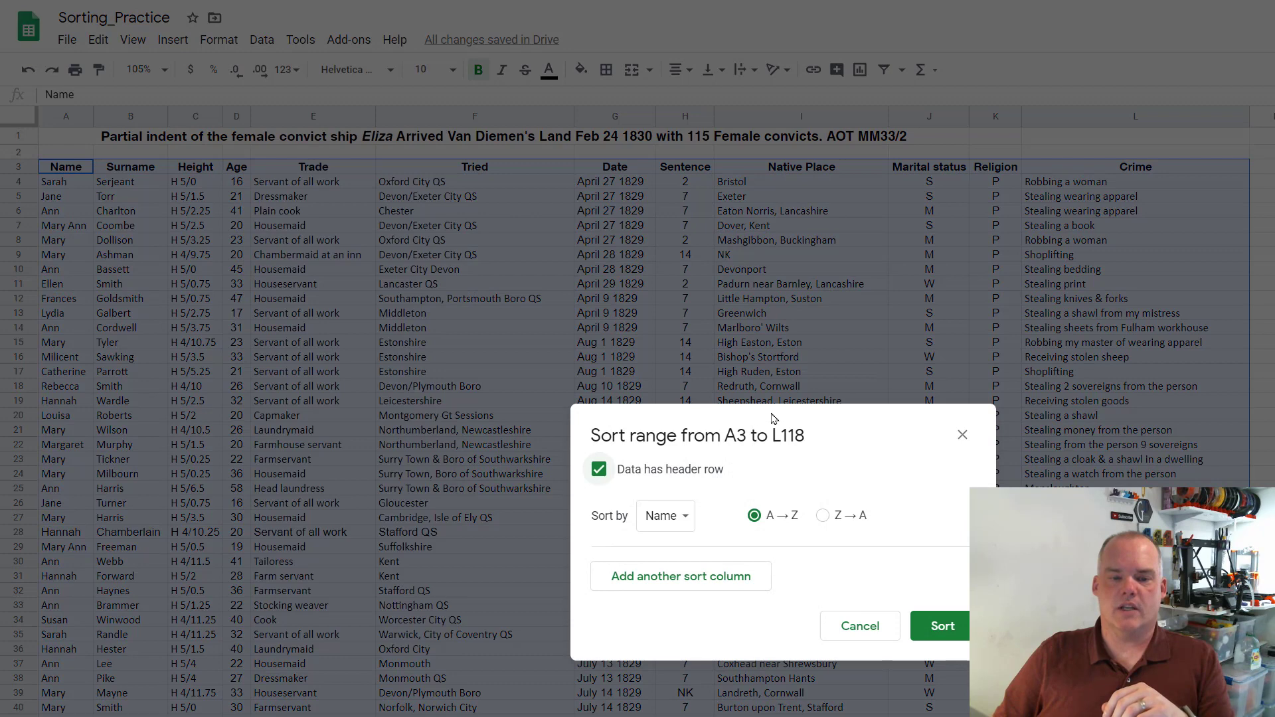
drag(772, 418, 562, 291)
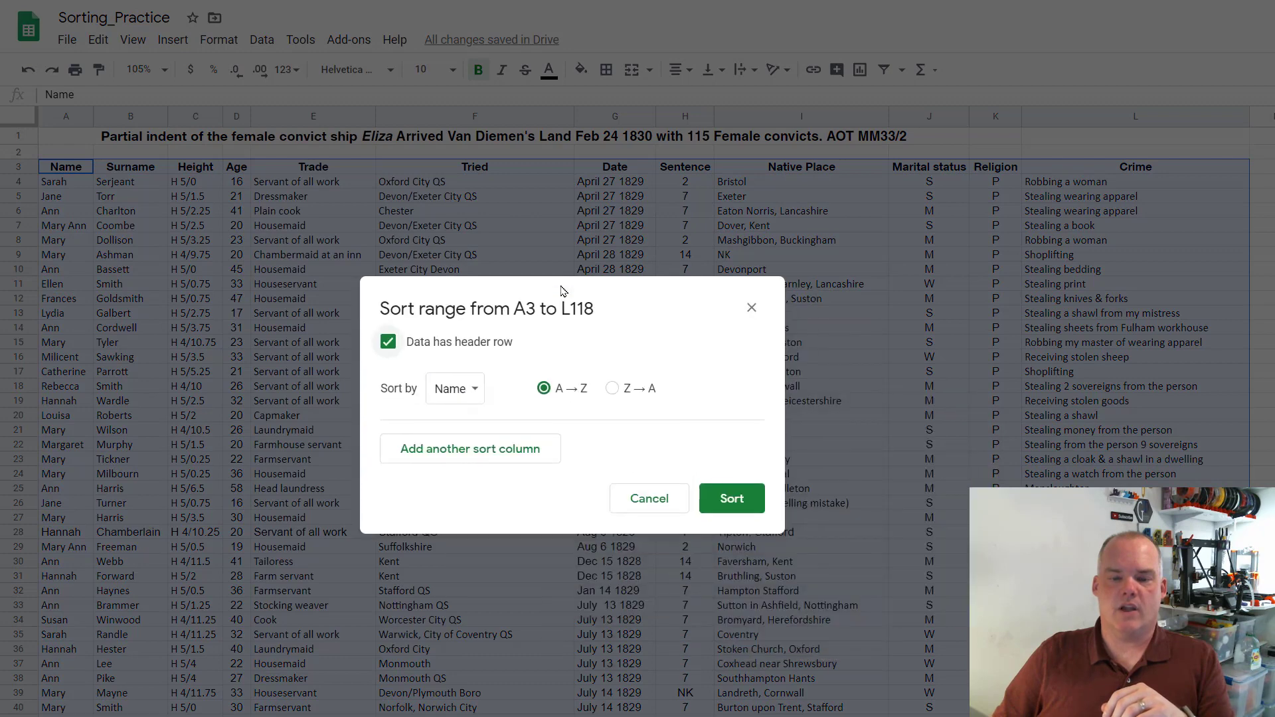
Step: Add two more sort levels and sort the range by Religion, then Marital status, then Surname, all A → Z
click(481, 445)
click(495, 515)
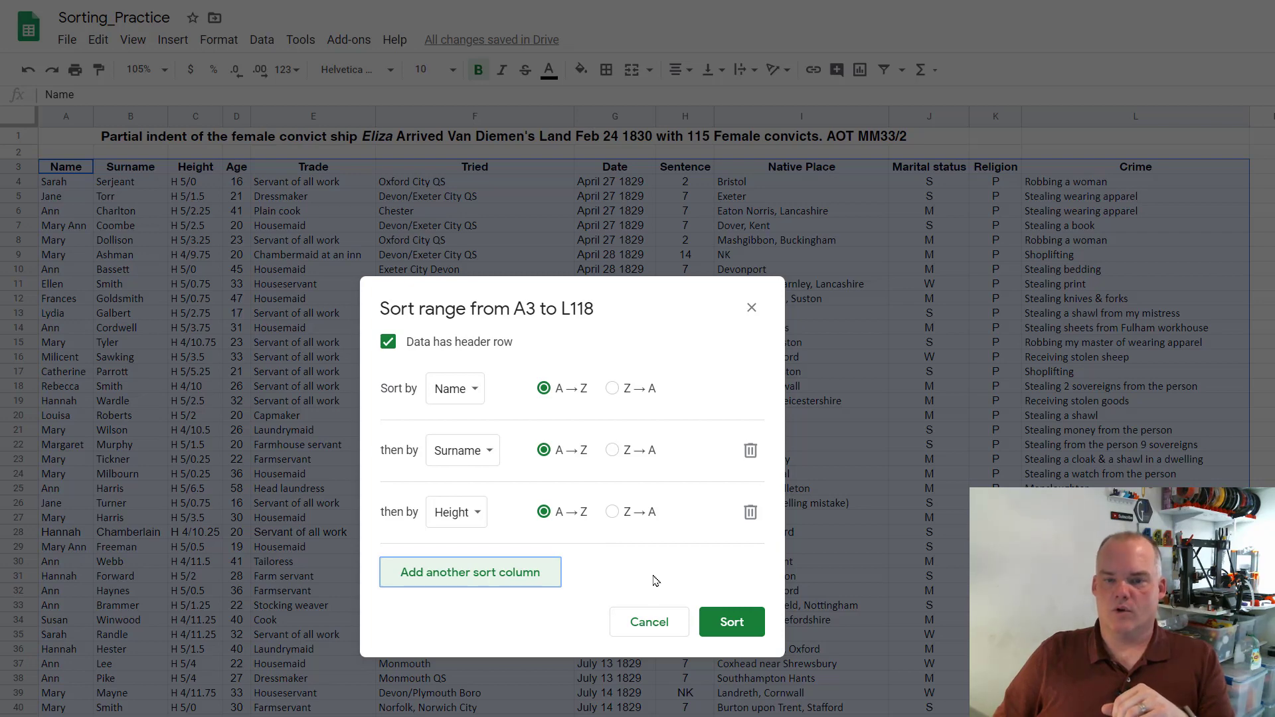
click(473, 390)
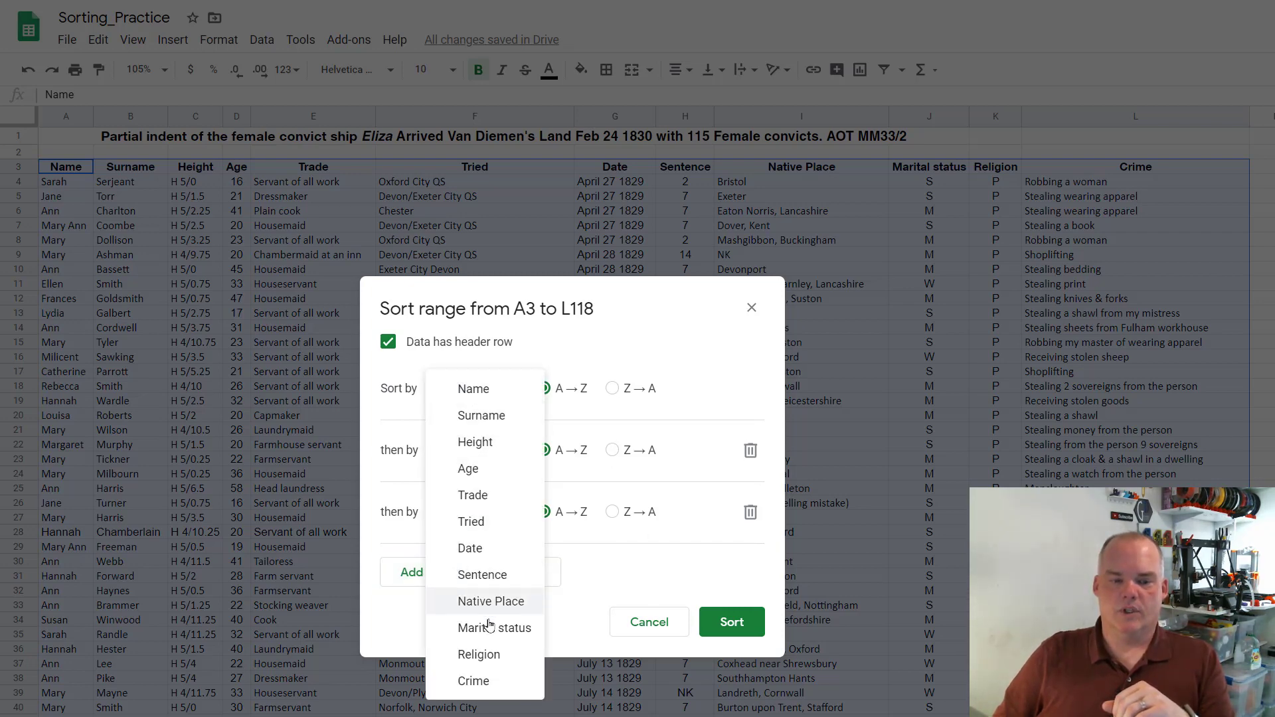
click(487, 655)
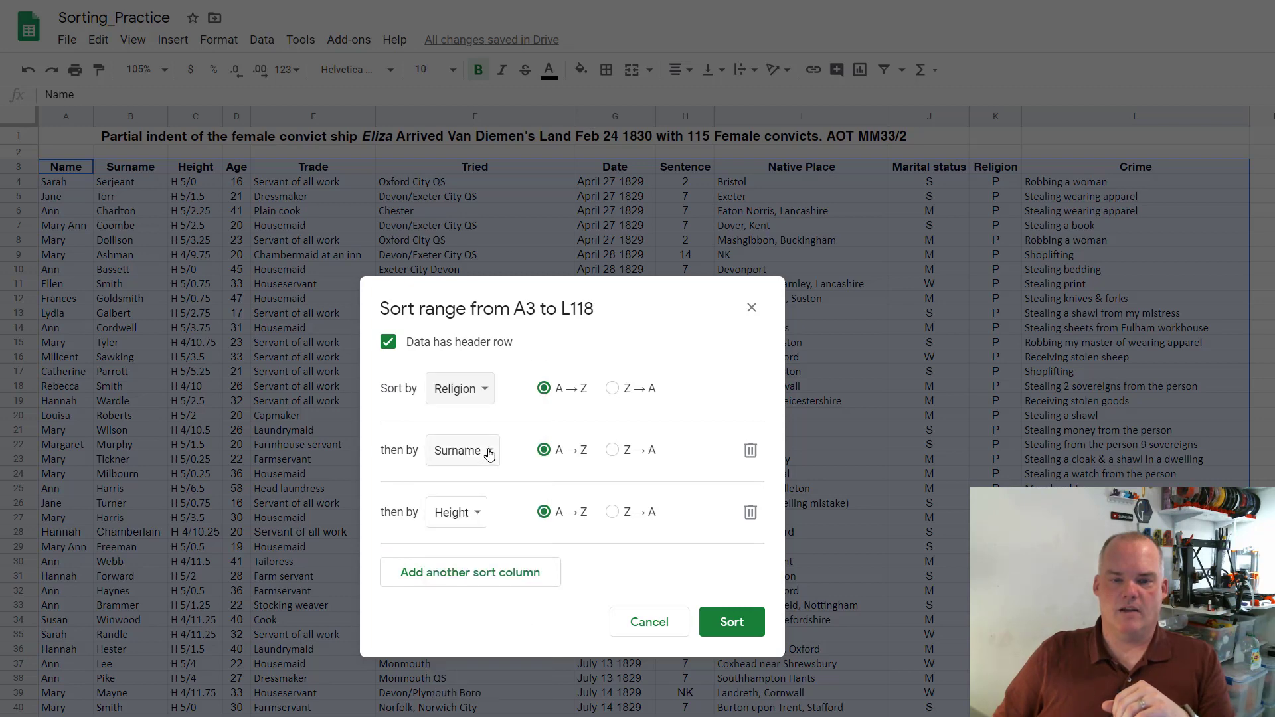
click(490, 453)
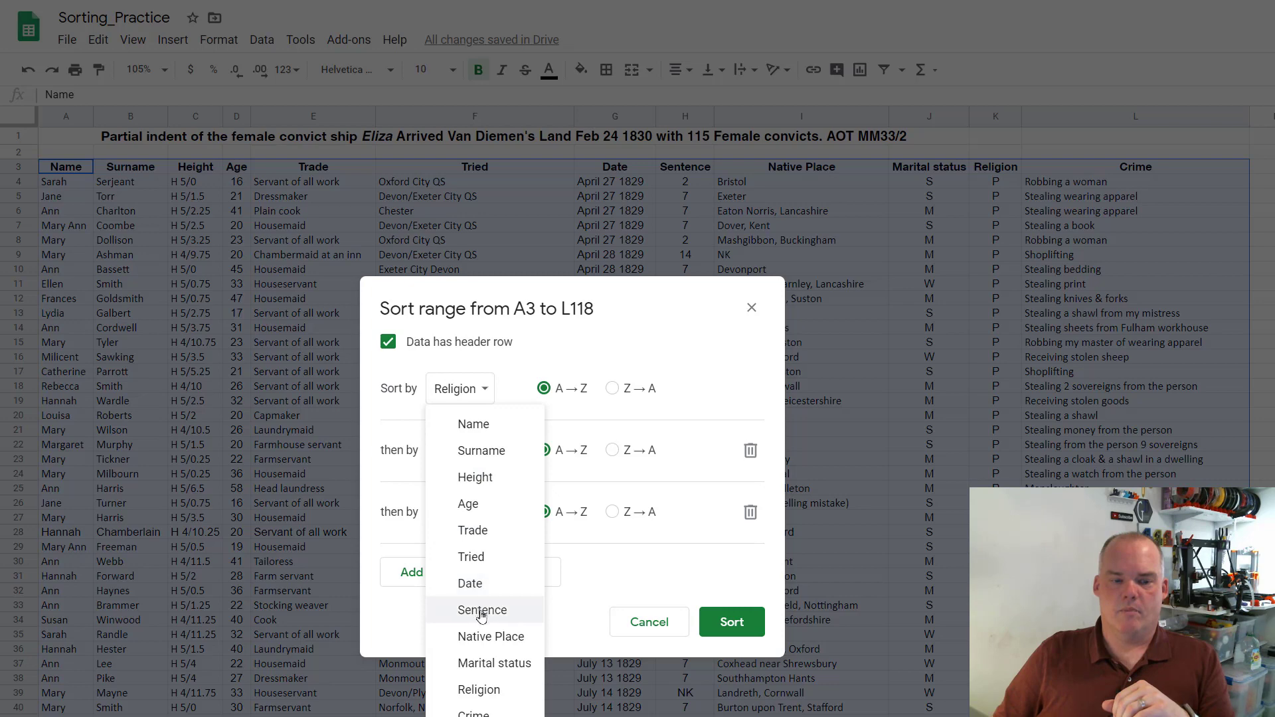
click(488, 663)
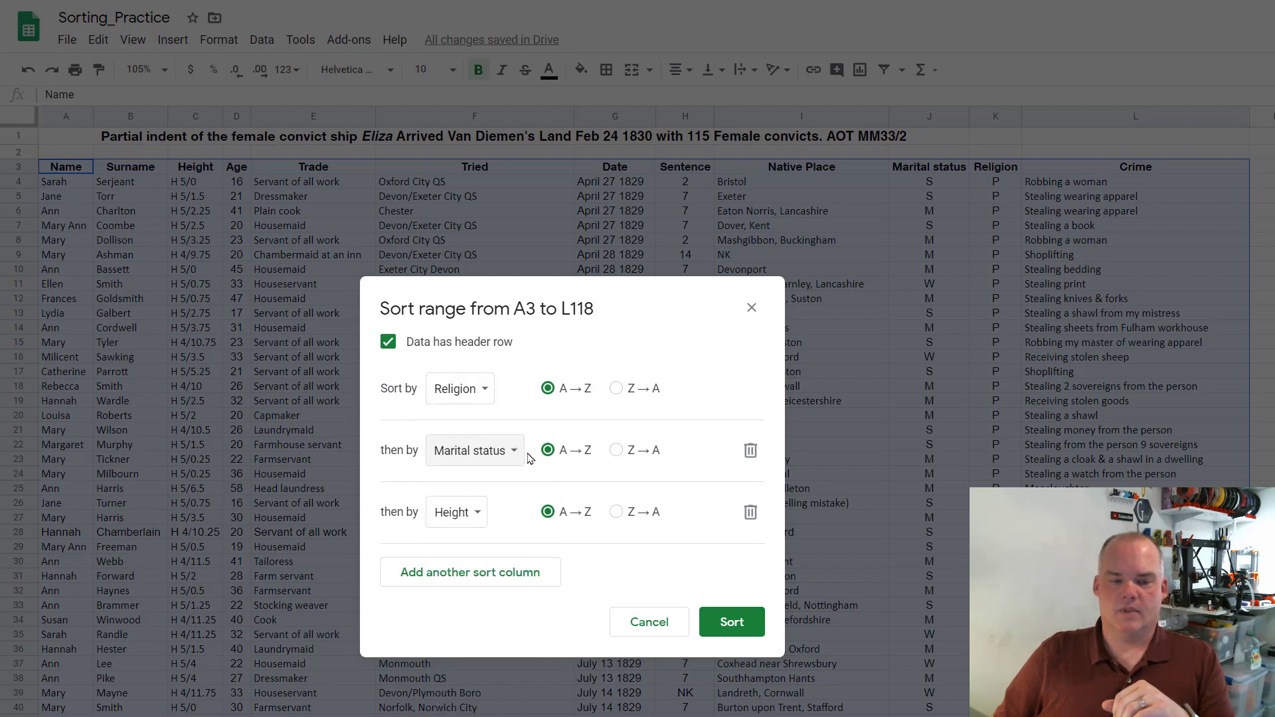
click(476, 516)
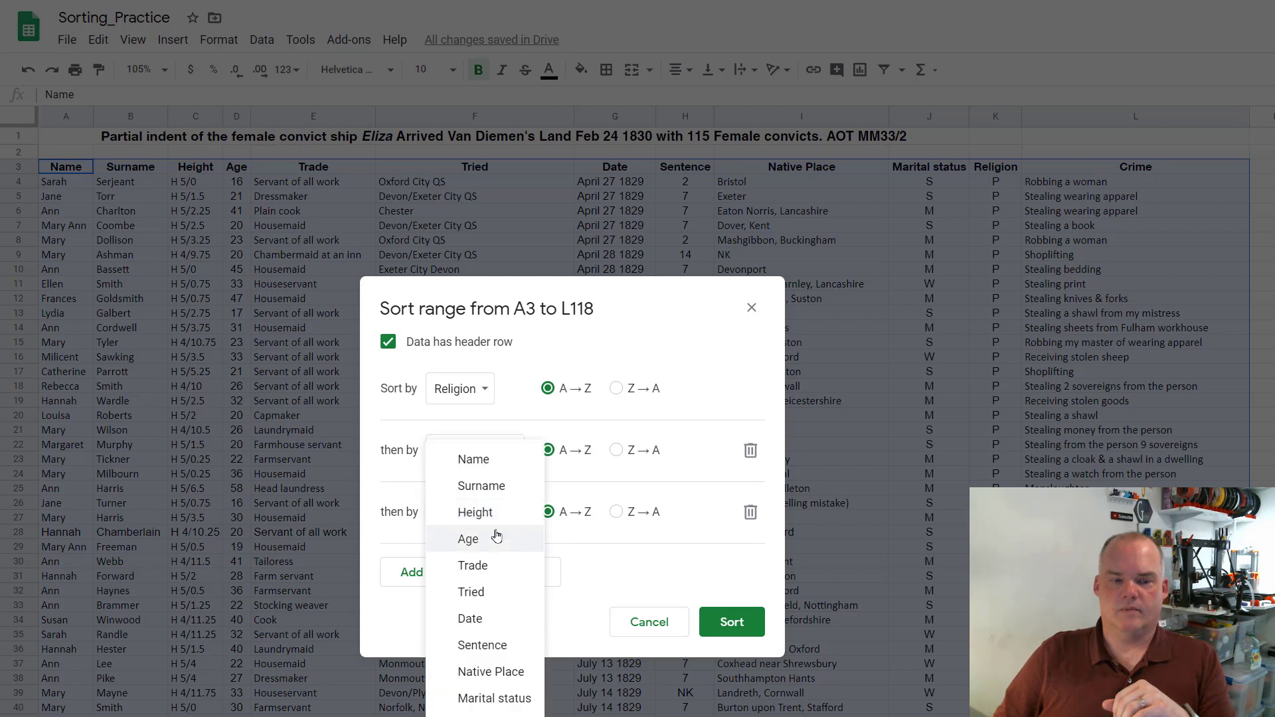
click(488, 487)
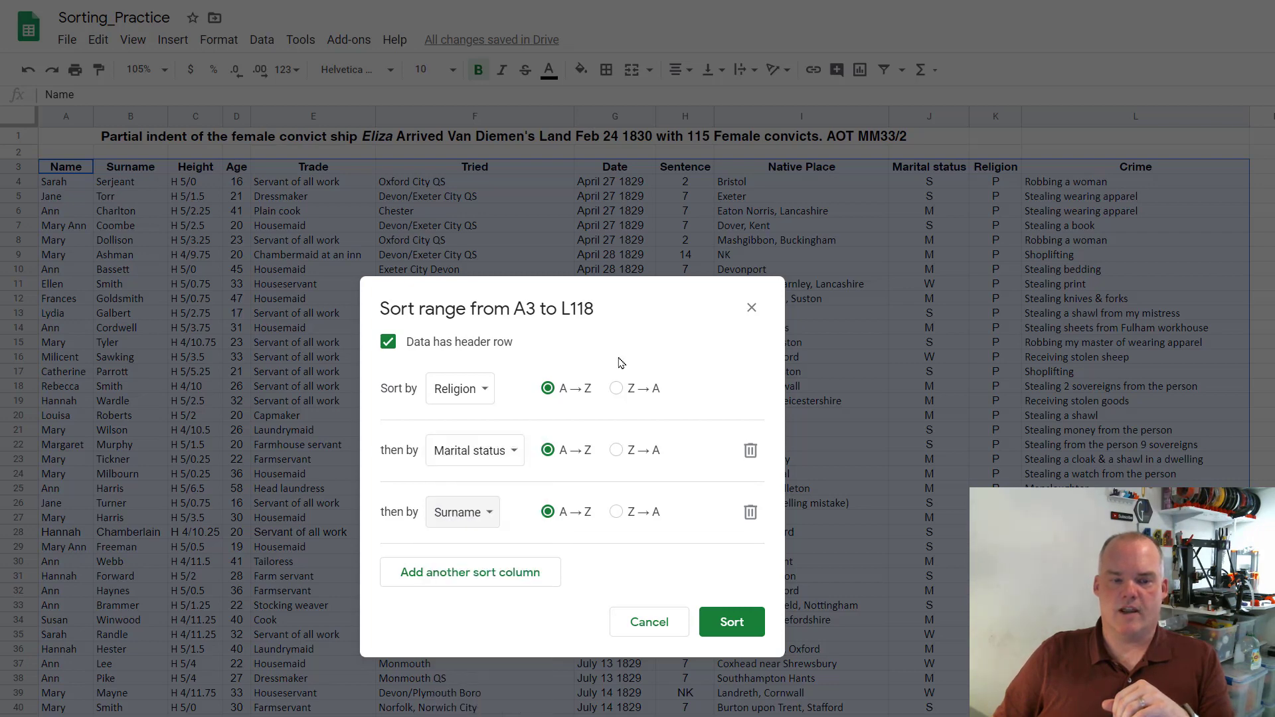
click(731, 621)
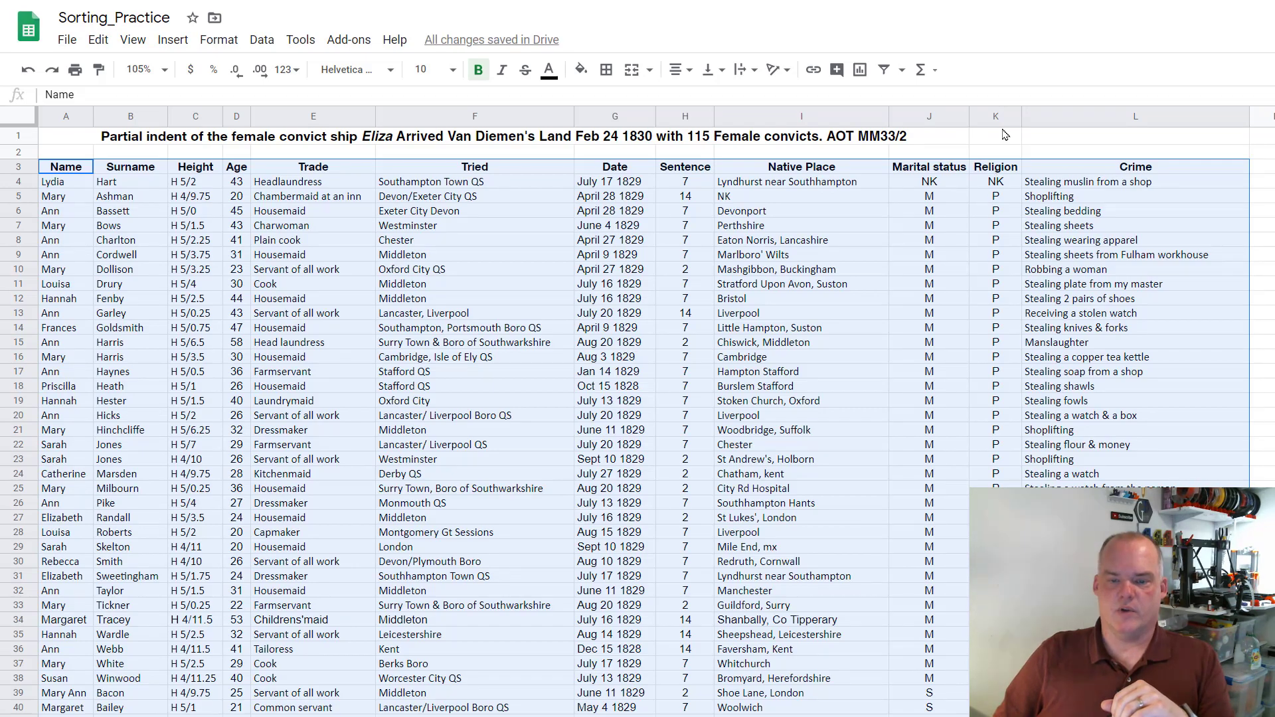
Step: Look through the sorted table down to row 118 to examine how the Religion entries are grouped
scroll(638, 418, down, 20)
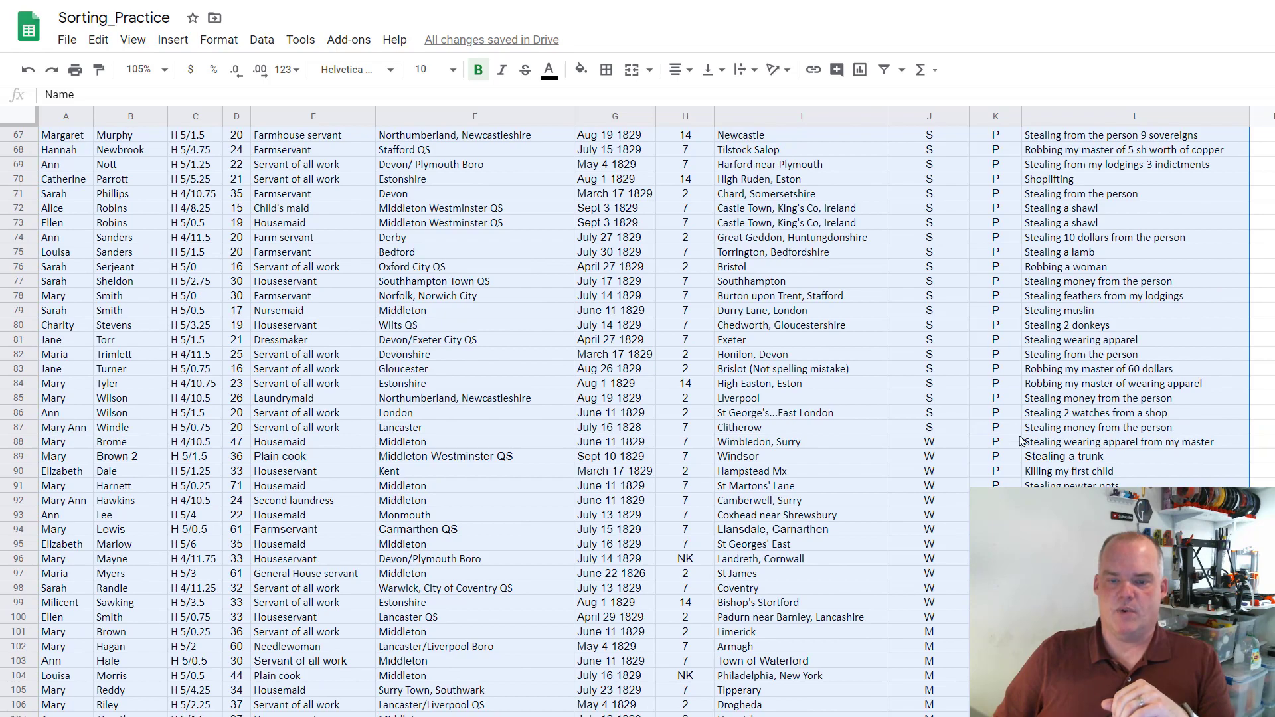
scroll(1004, 433, down, 7)
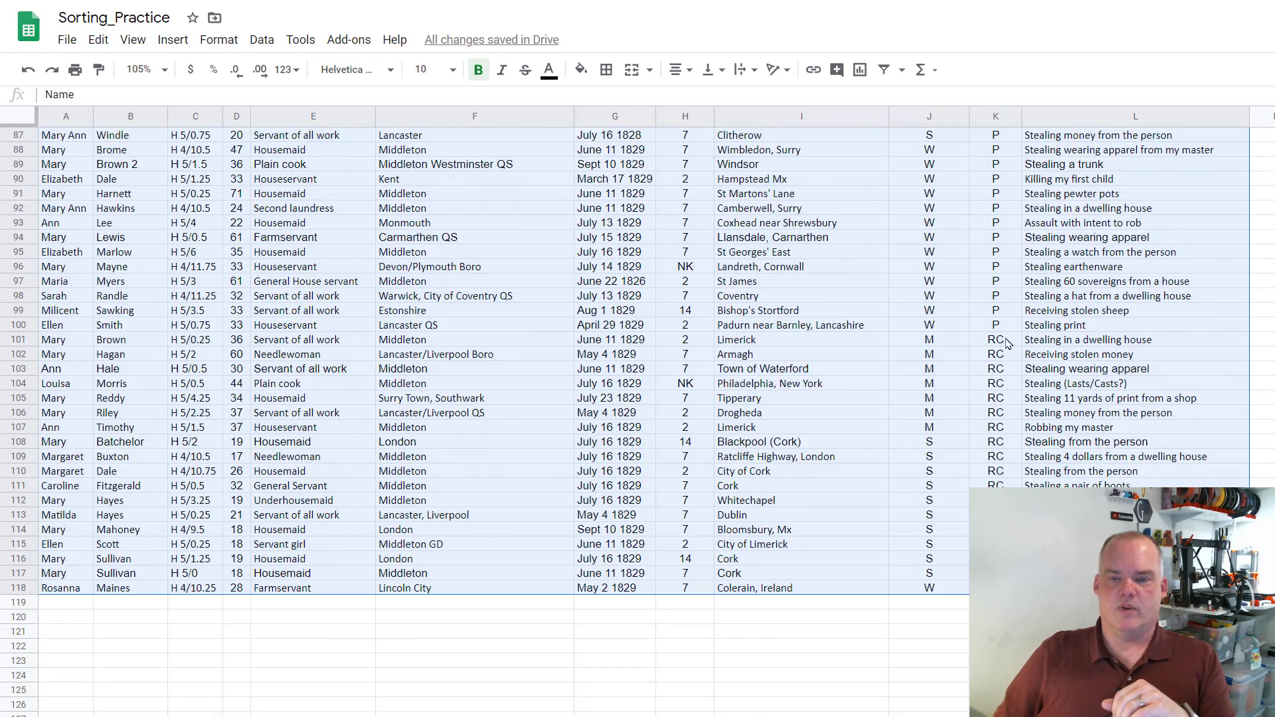
scroll(980, 487, up, 20)
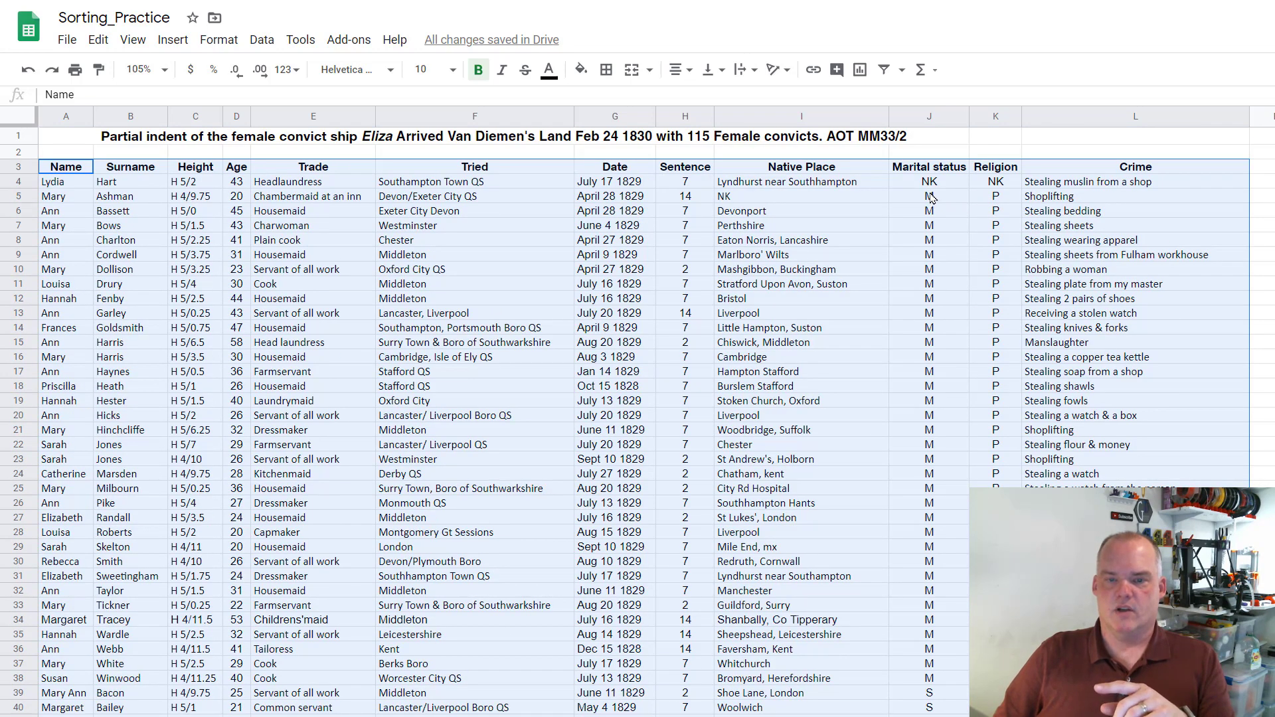
Step: Highlight the M, S and W marital status groups within the religion P rows, ending with J88:K100, to examine the second sort level
drag(932, 197, 963, 679)
scroll(933, 399, down, 14)
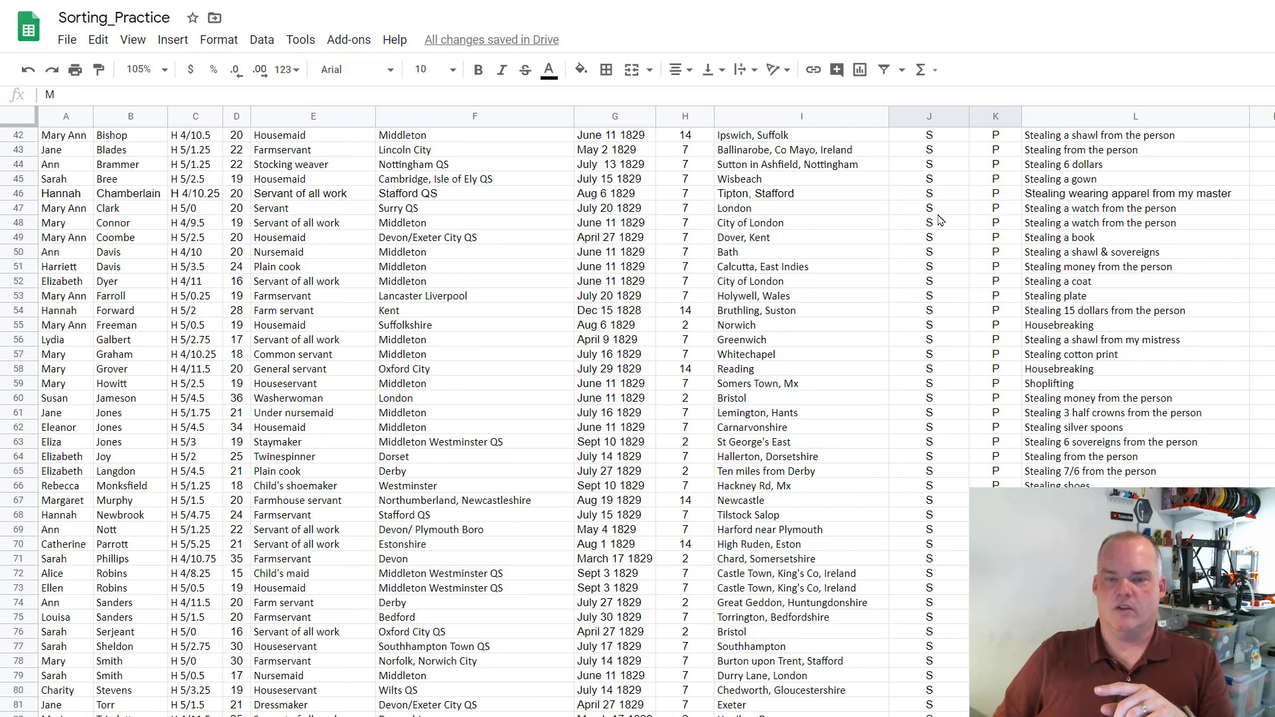
drag(928, 164, 996, 441)
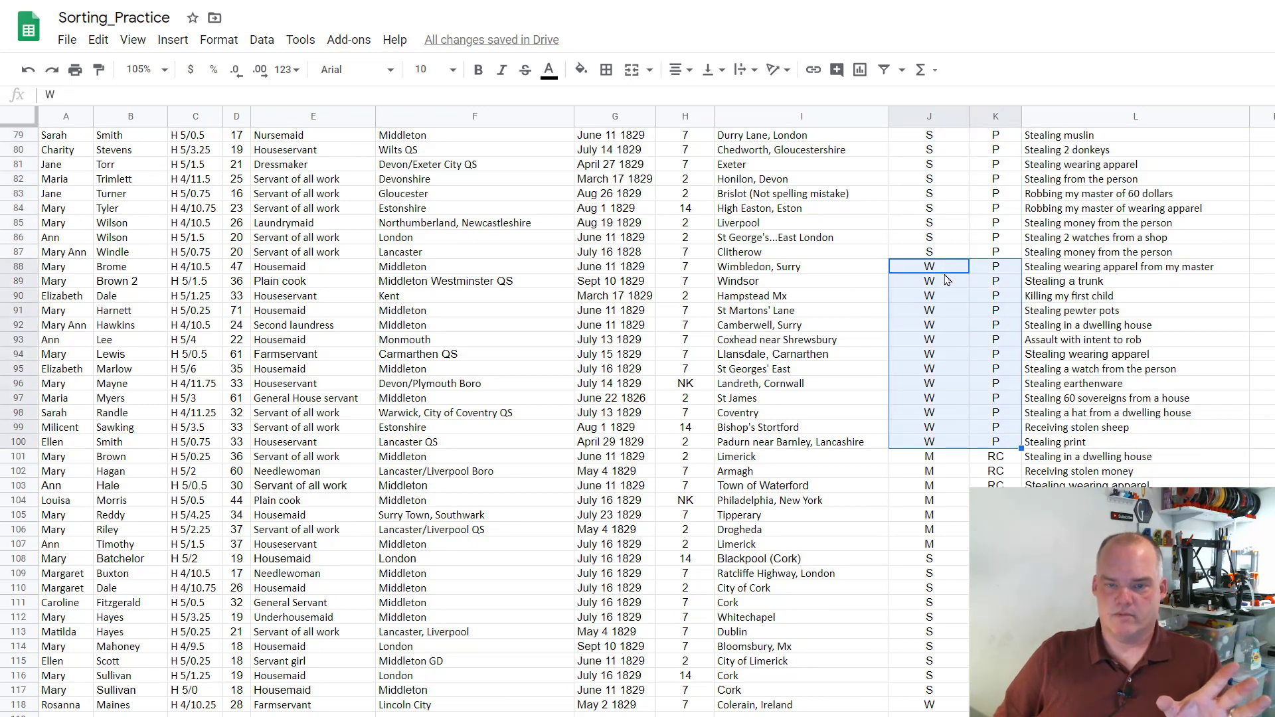
scroll(943, 317, up, 6)
scroll(944, 322, up, 10)
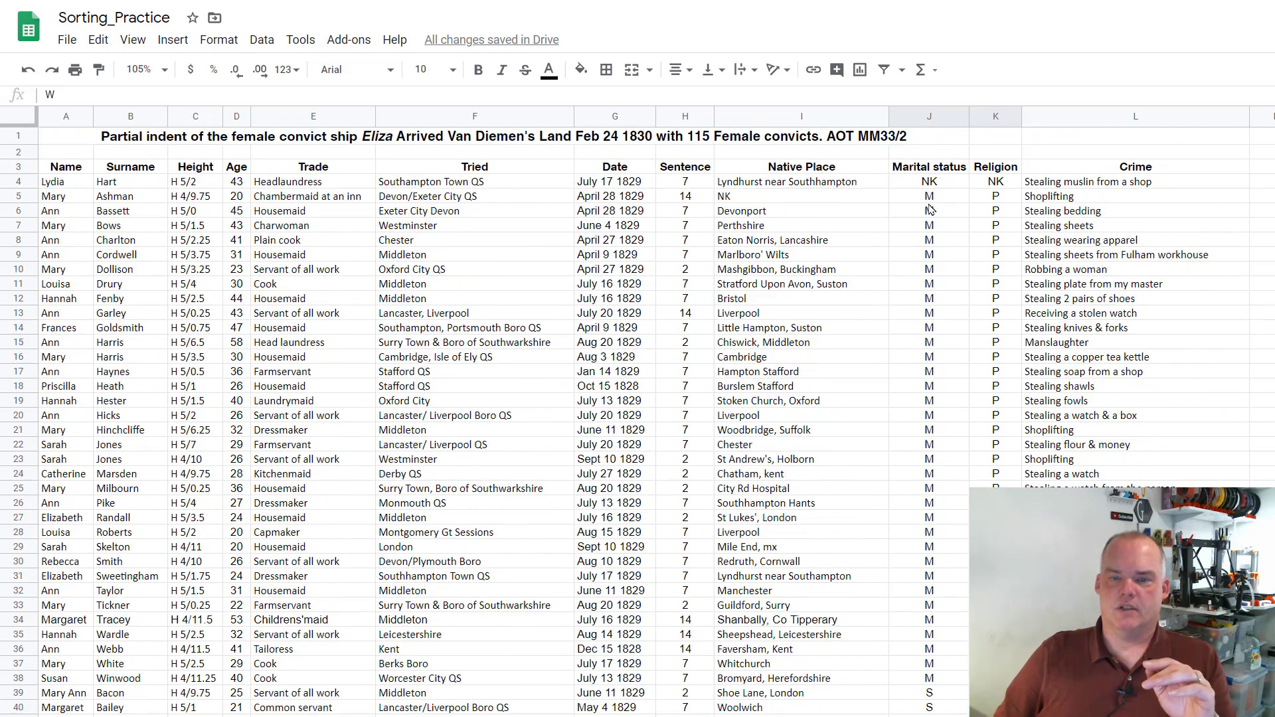
Step: Highlight the married religion P rows down to row 38, across Religion, Marital status and Surname, to examine the surname order
drag(997, 200, 63, 678)
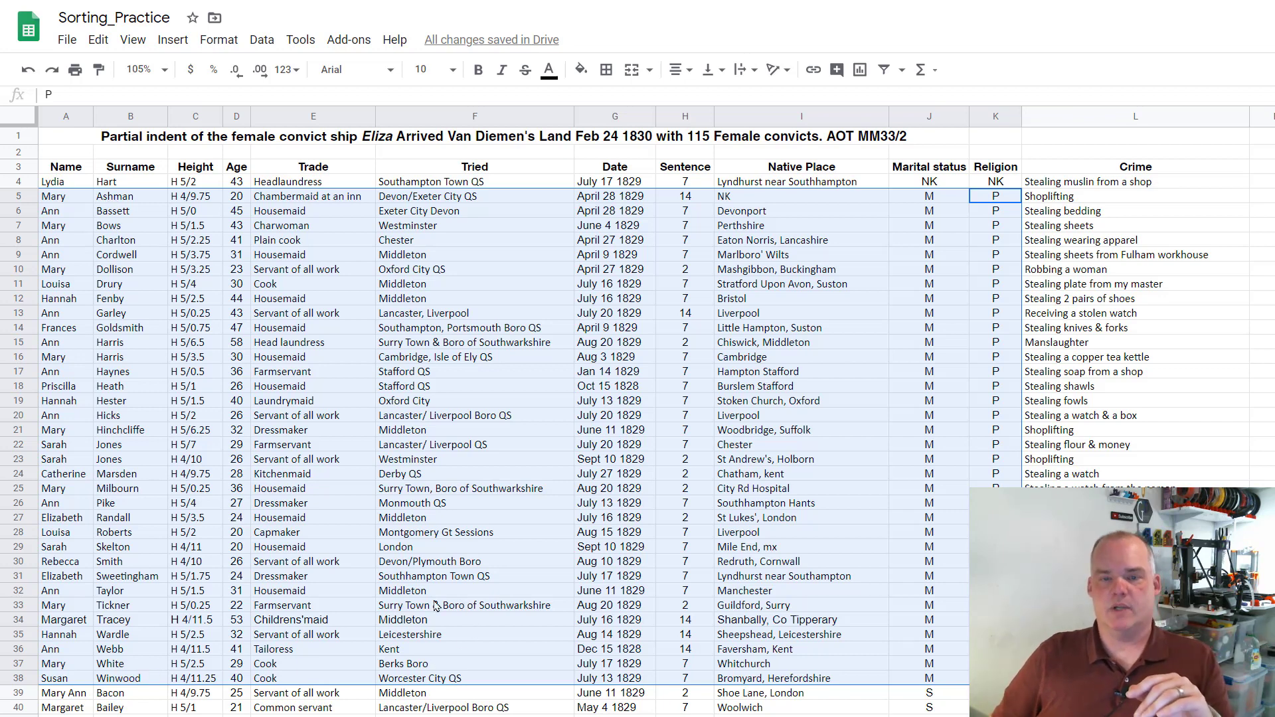
click(611, 240)
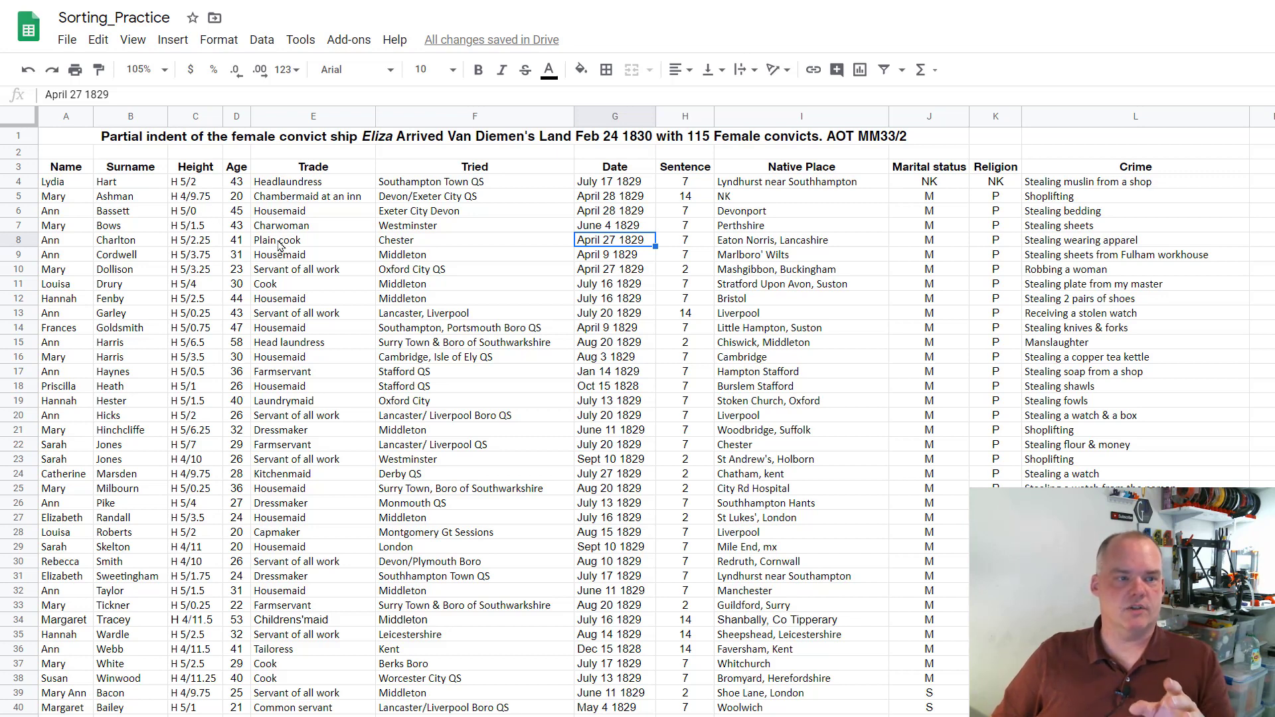
scroll(279, 244, down, 1)
scroll(279, 244, up, 1)
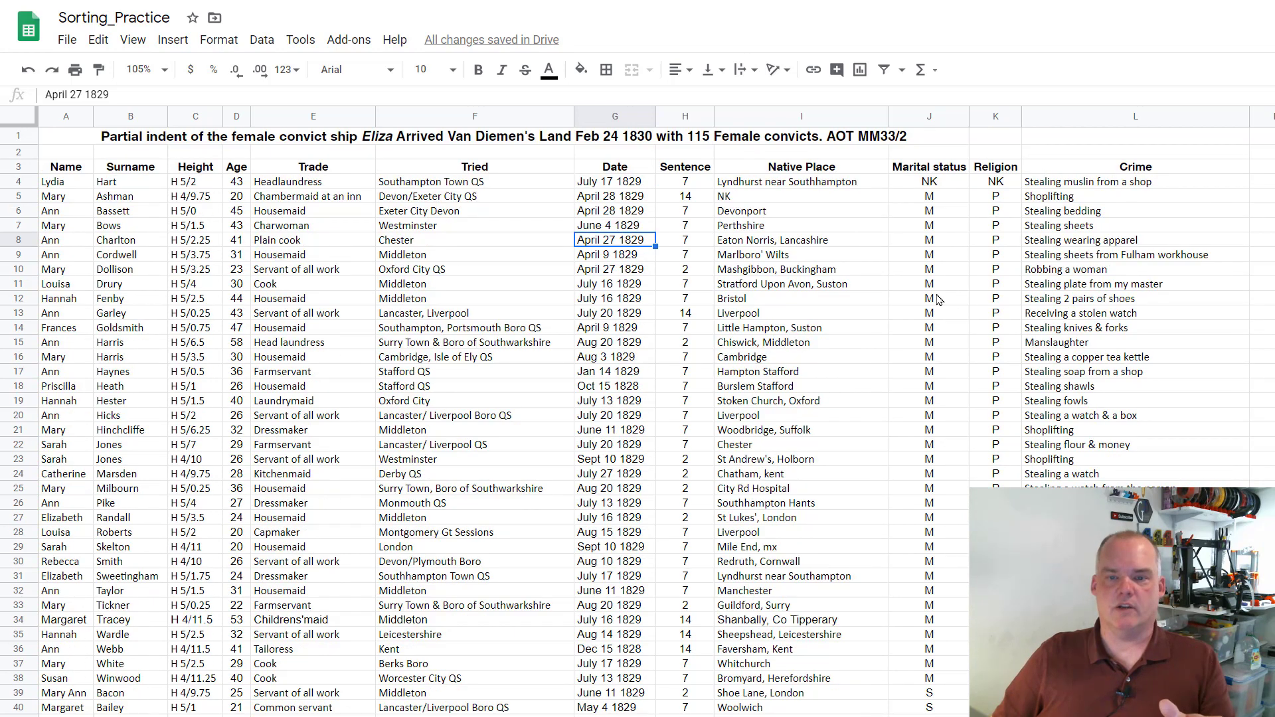
mouse_move(997, 172)
mouse_down()
mouse_move(996, 465)
mouse_move(970, 680)
mouse_move(912, 691)
mouse_move(127, 682)
mouse_up()
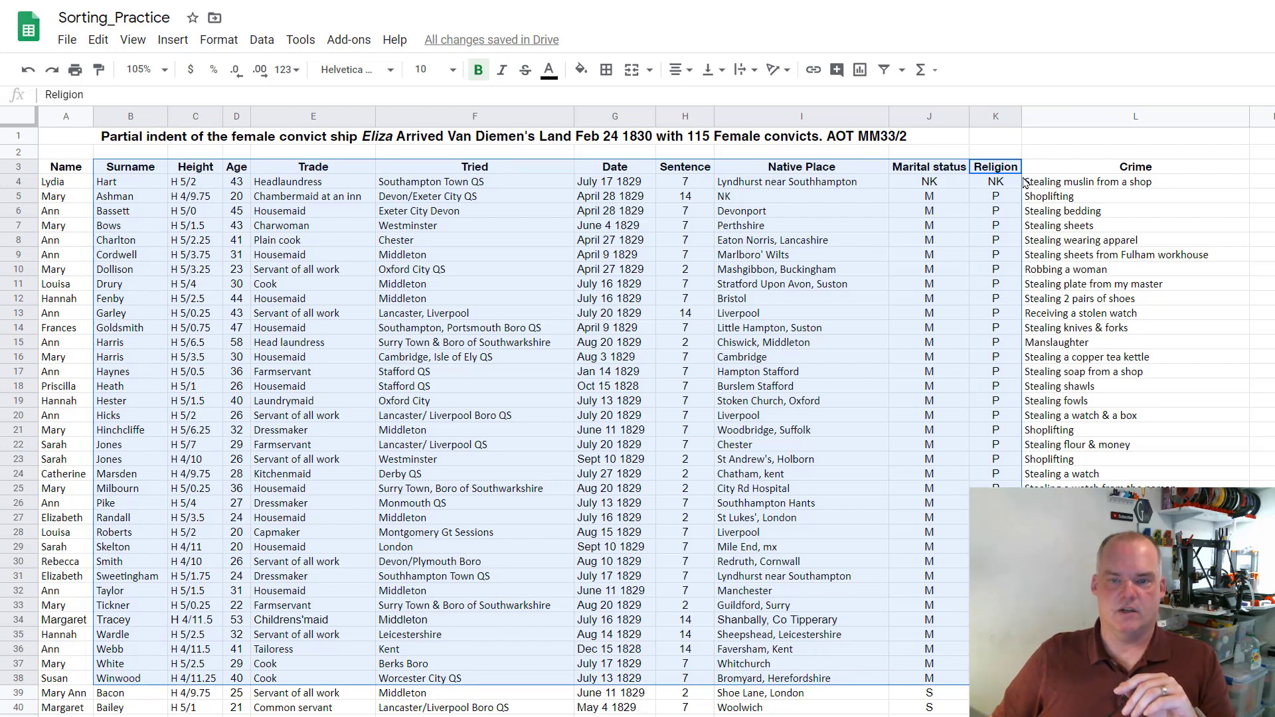
drag(1005, 171, 999, 678)
drag(996, 668, 104, 683)
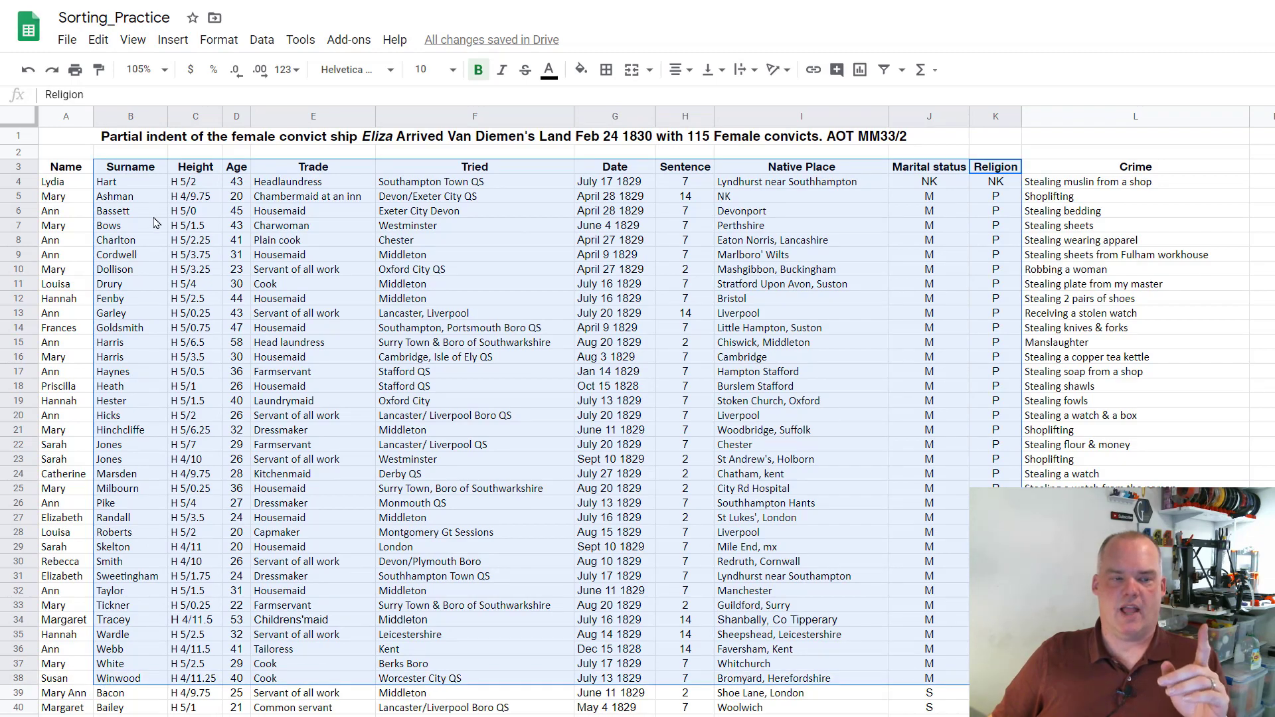
Step: Highlight the single religion P rows in B39:K87 to examine their surname order, then select the Name header in A3
scroll(1009, 212, down, 7)
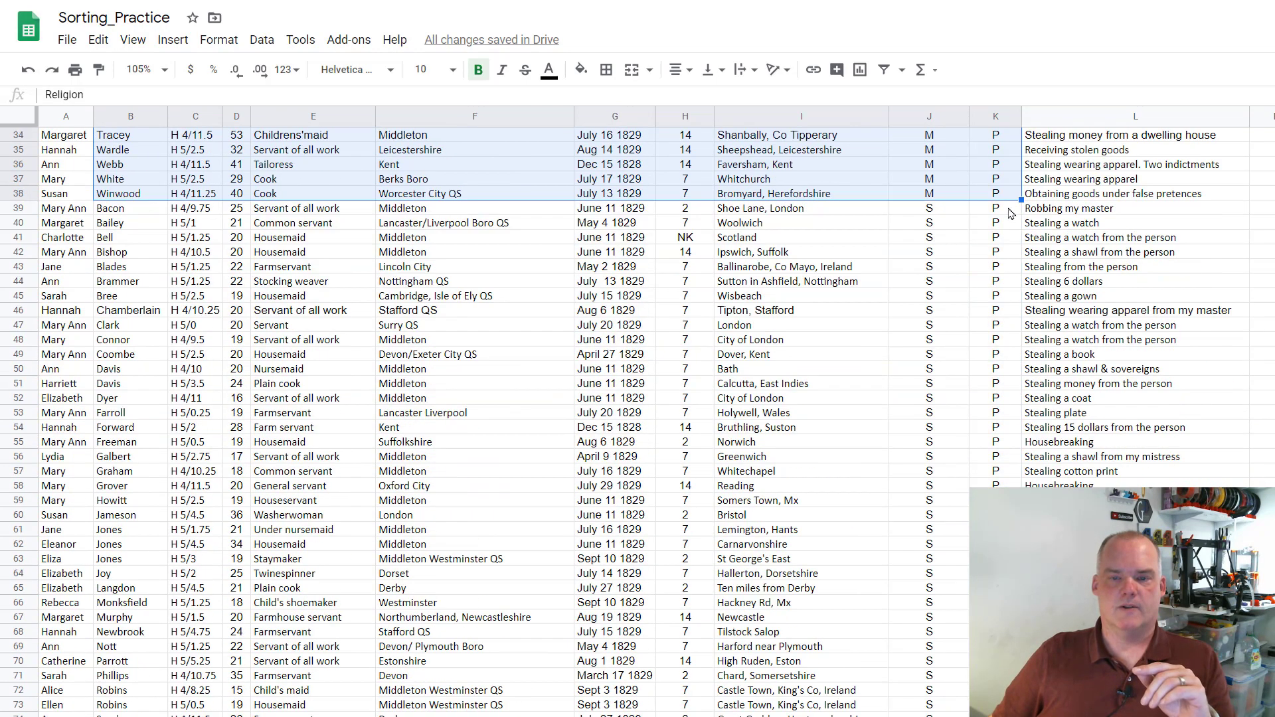
drag(1003, 210, 126, 714)
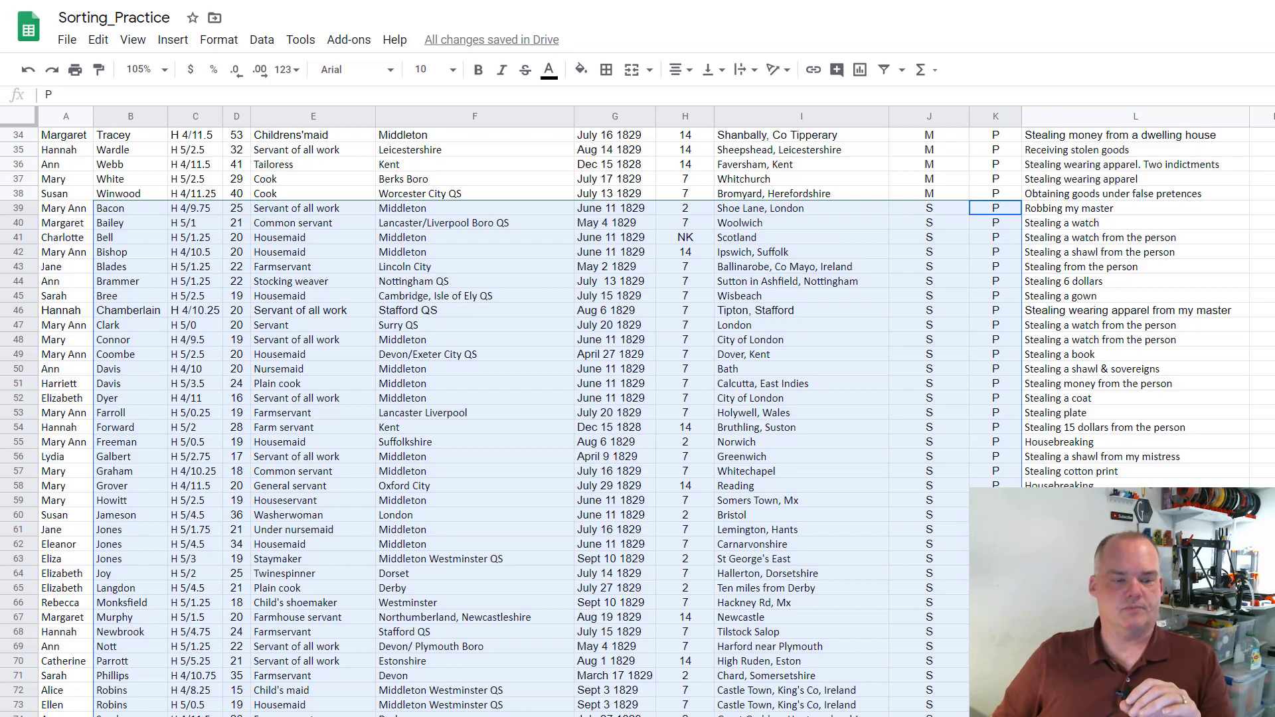
scroll(505, 418, down, 7)
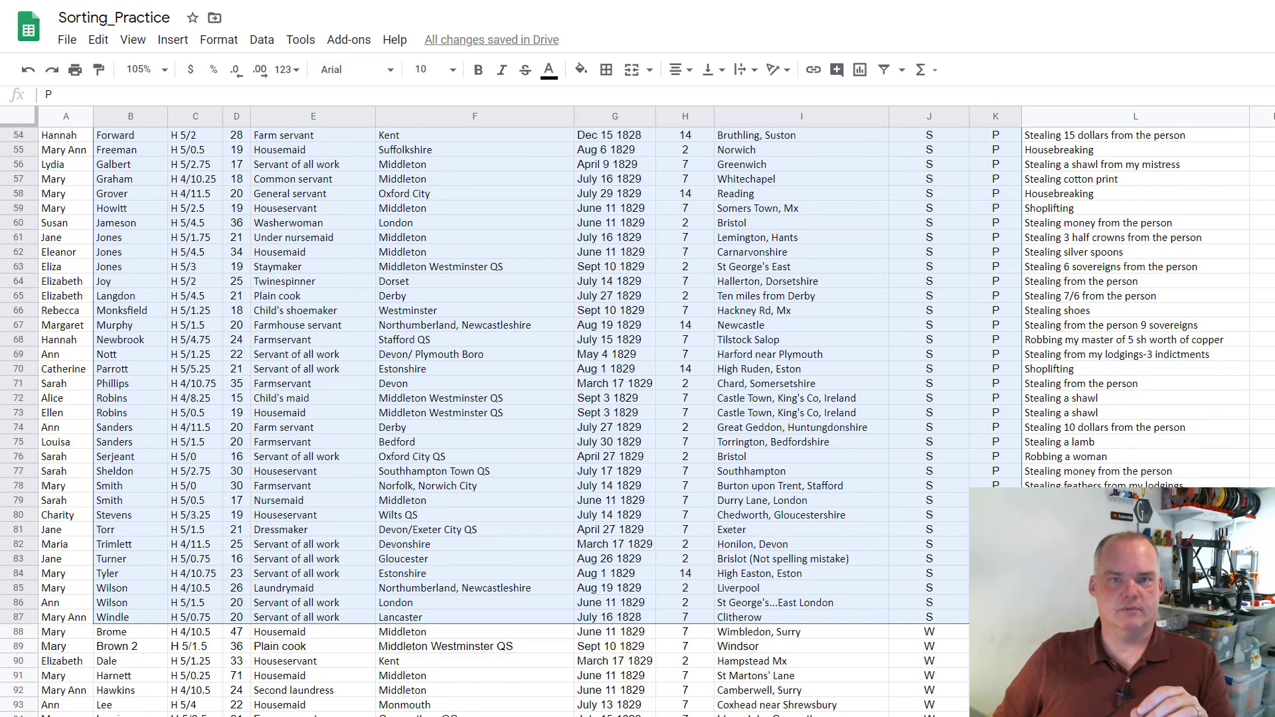
scroll(545, 704, up, 18)
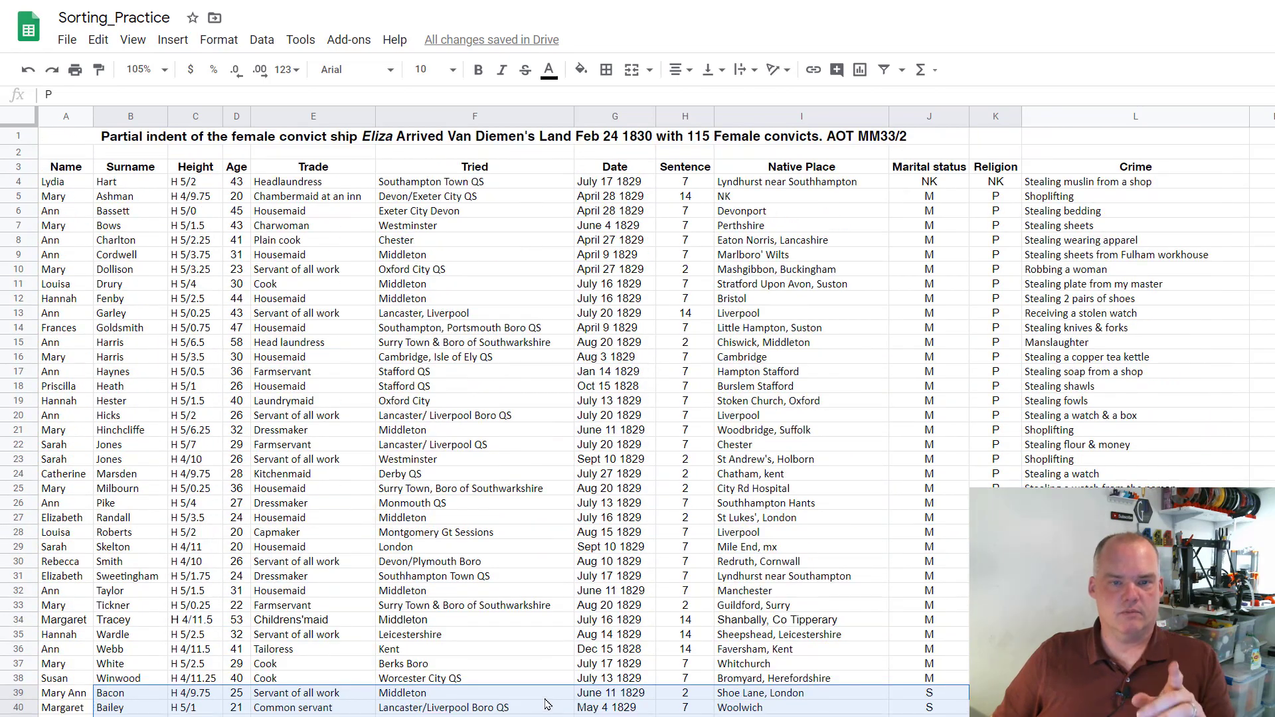
click(64, 166)
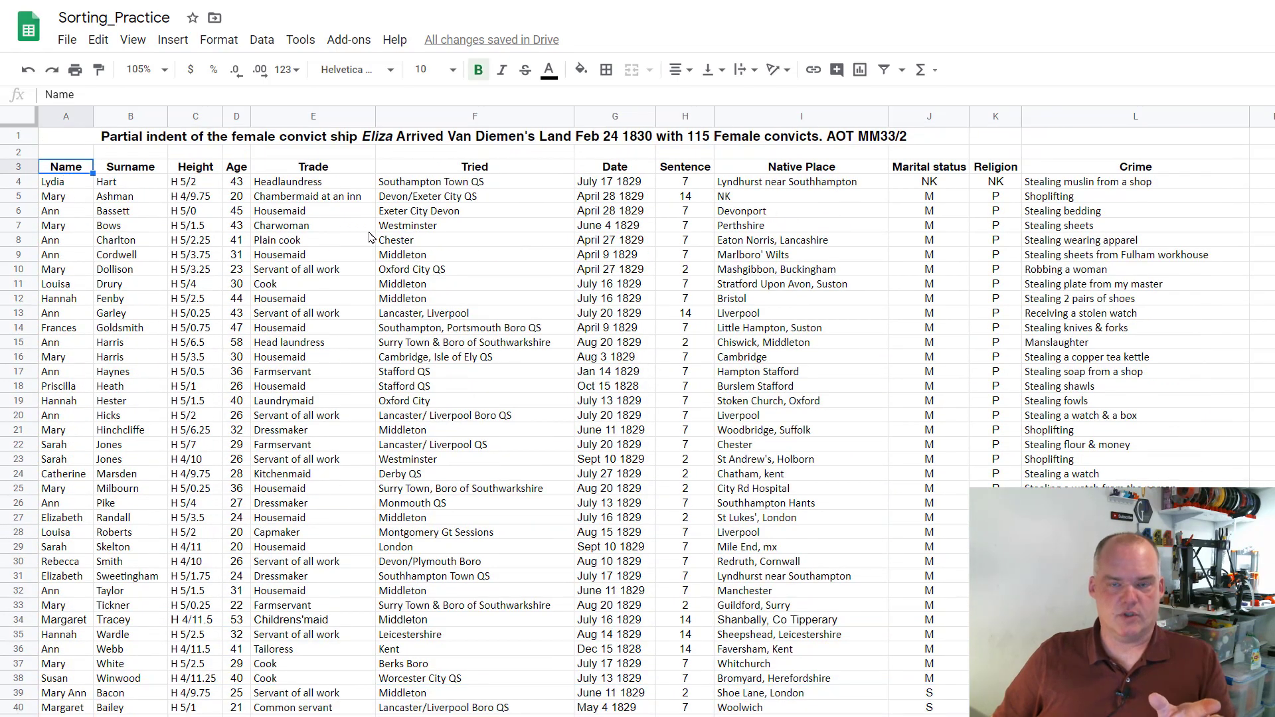